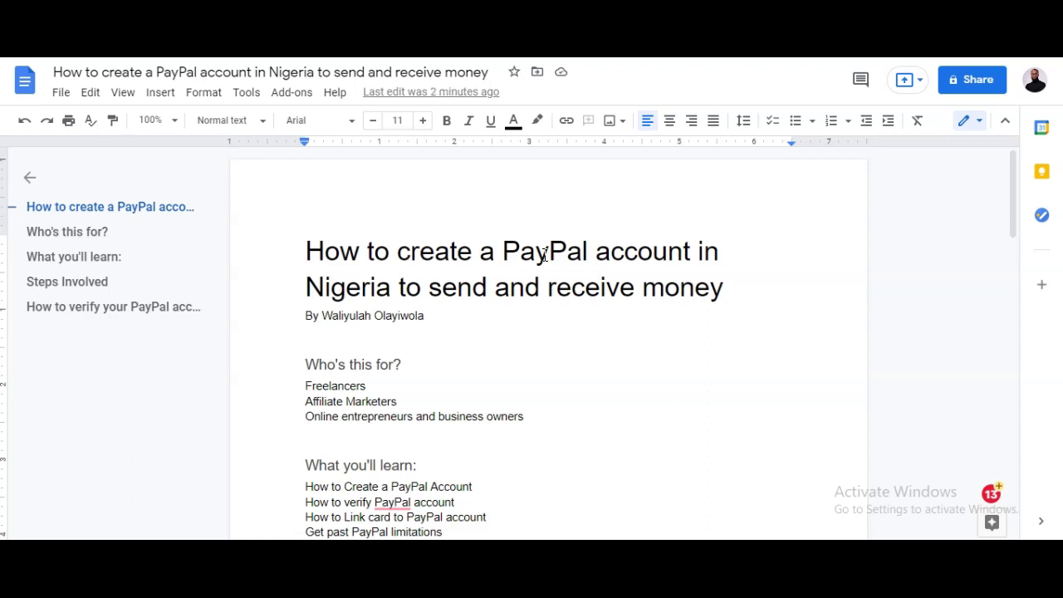
Highlight the tutorial title and the Who's this for? audience lines, from Freelancers to Online entrepreneurs
{"action": "left_click_drag", "start_coordinate": [323, 258], "coordinate": [707, 296]}
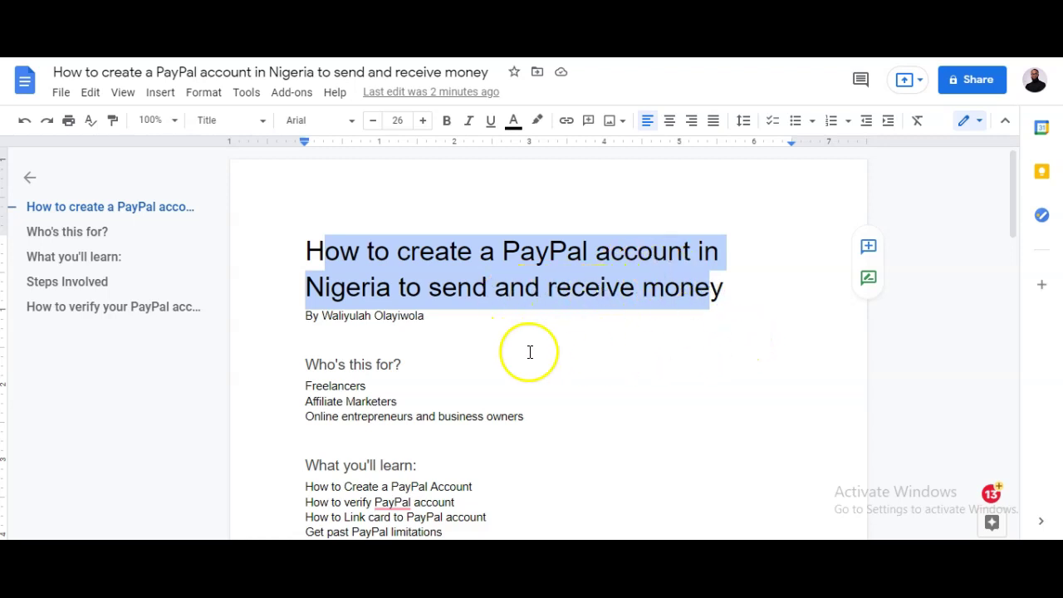
{"action": "scroll", "coordinate": [498, 345], "scroll_direction": "down", "scroll_amount": 1}
{"action": "left_click_drag", "start_coordinate": [307, 287], "coordinate": [301, 314]}
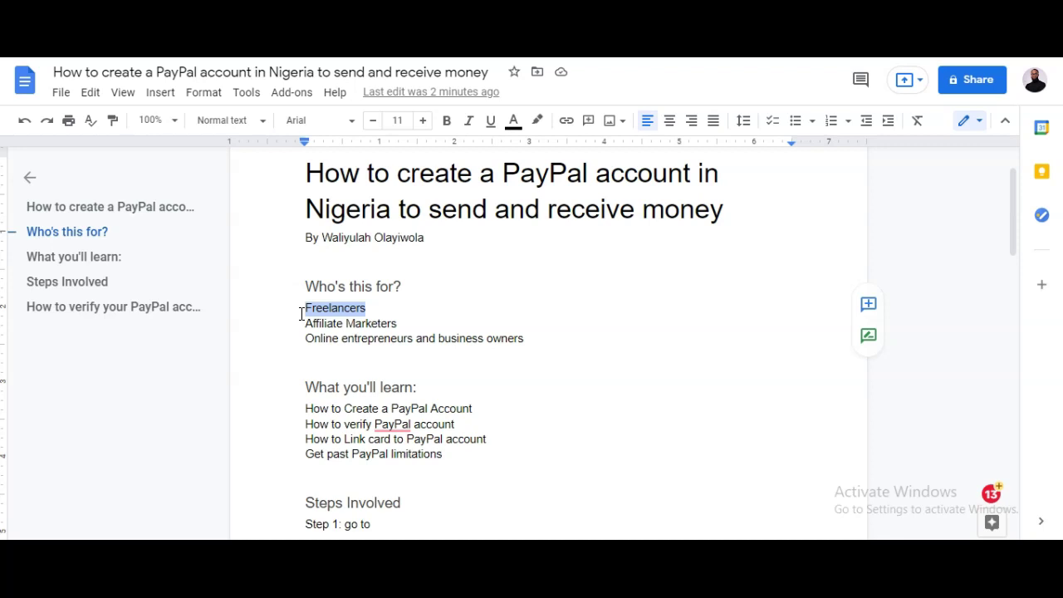
{"action": "left_click_drag", "start_coordinate": [305, 309], "coordinate": [366, 308]}
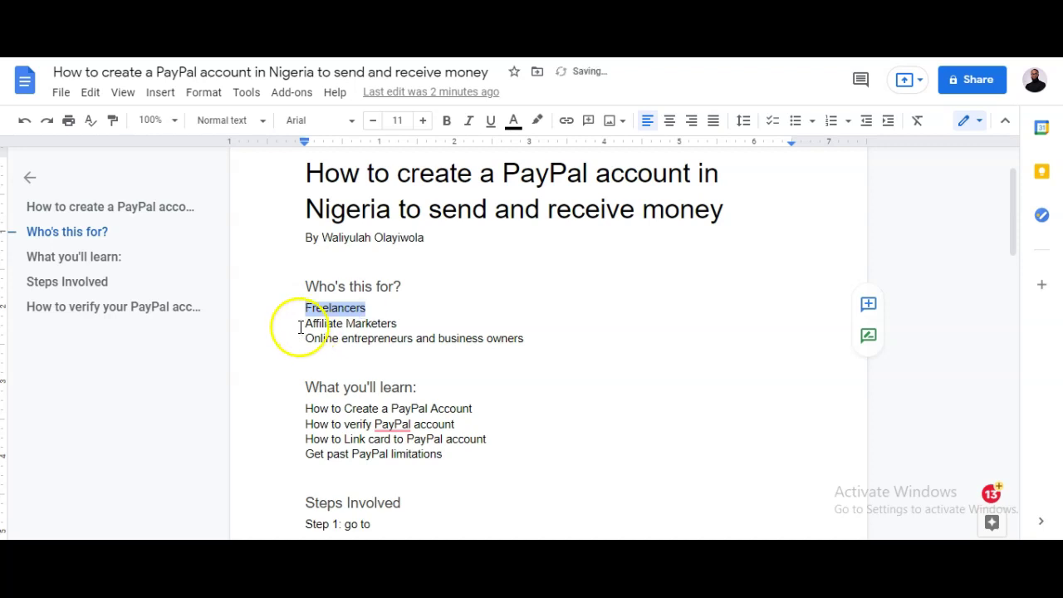
{"action": "left_click_drag", "start_coordinate": [304, 324], "coordinate": [409, 326]}
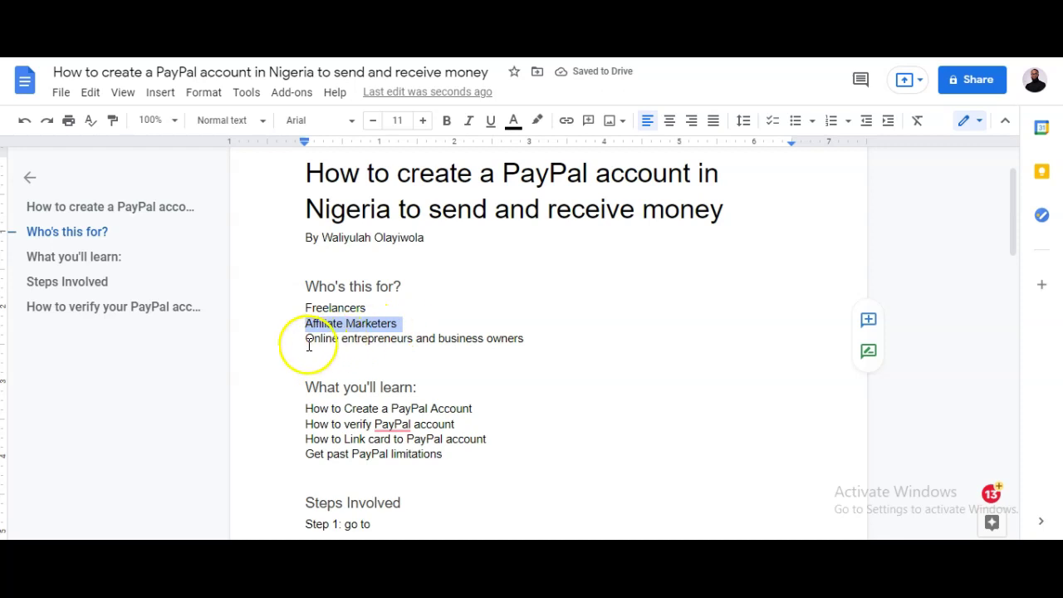
{"action": "left_click_drag", "start_coordinate": [306, 338], "coordinate": [523, 338]}
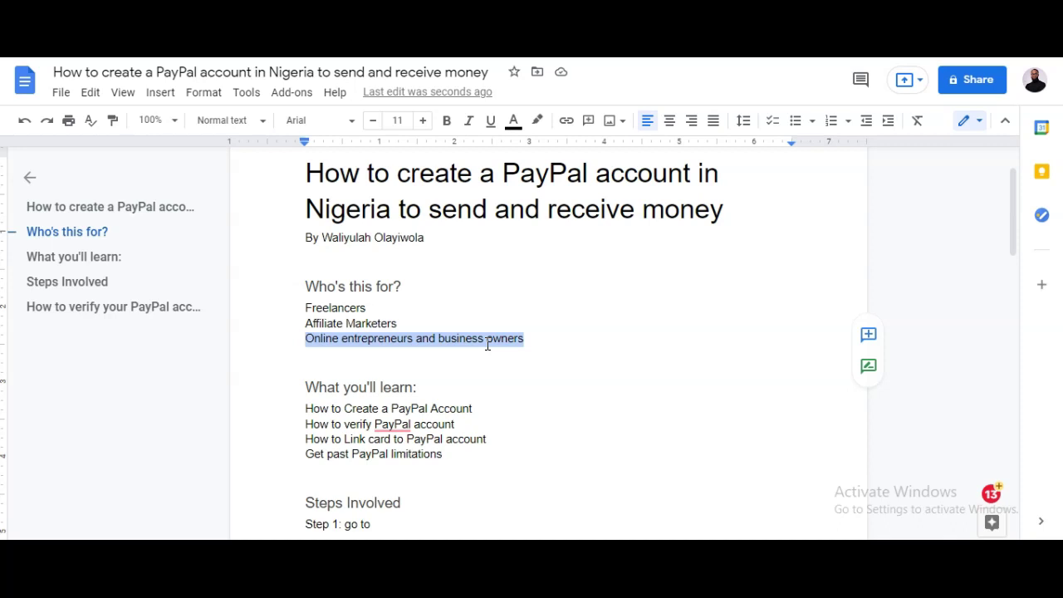
{"action": "left_click", "coordinate": [427, 338]}
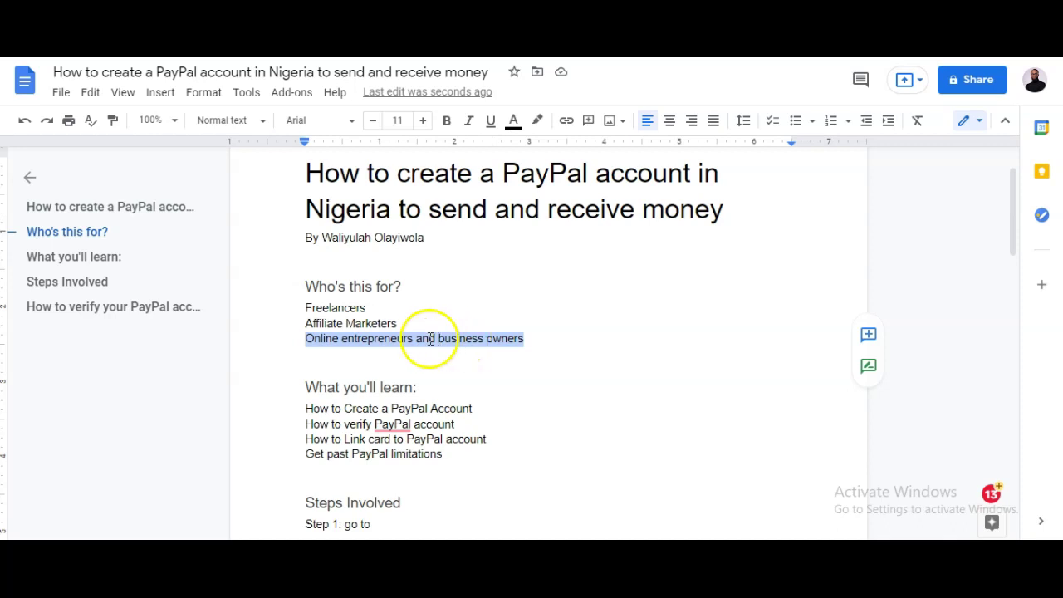
{"action": "scroll", "coordinate": [378, 303], "scroll_direction": "down", "scroll_amount": 2}
{"action": "left_click", "coordinate": [378, 303]}
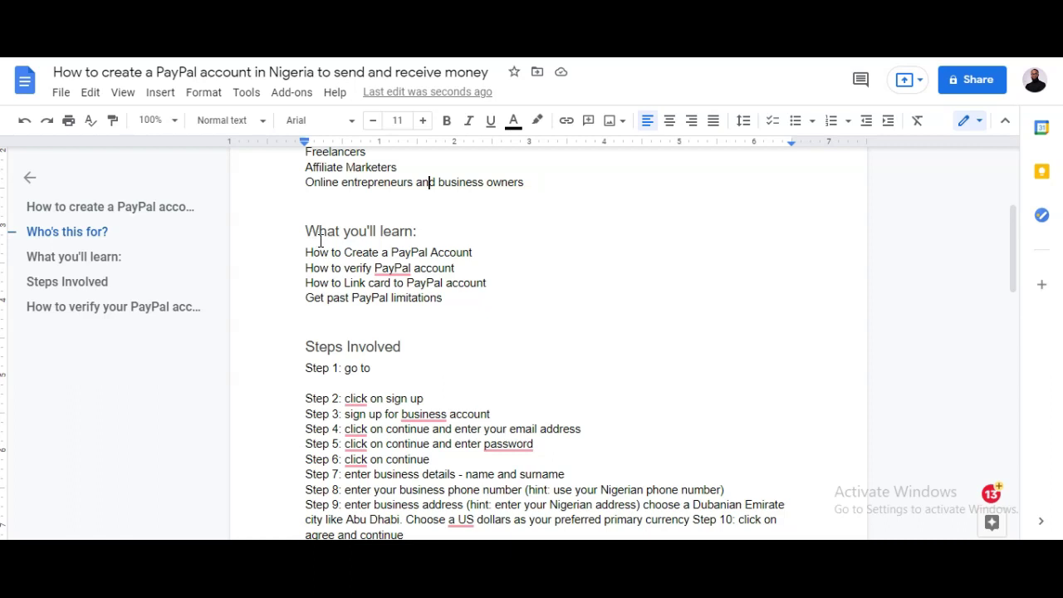
Highlight the four topic lines, from How to Create a PayPal Account to Get past PayPal limitations
{"action": "left_click_drag", "start_coordinate": [306, 254], "coordinate": [486, 253]}
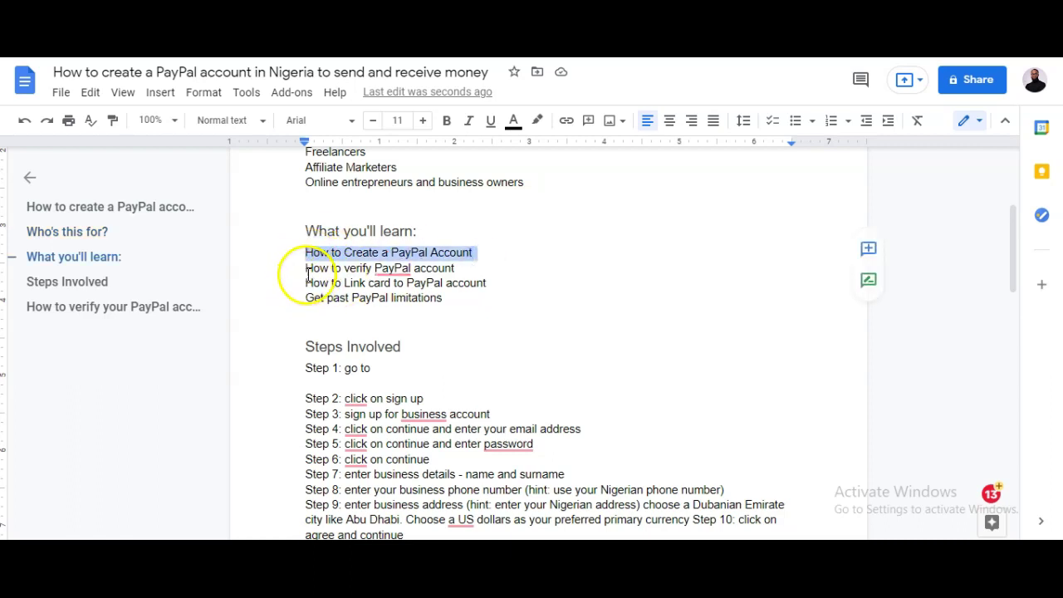
{"action": "left_click_drag", "start_coordinate": [320, 268], "coordinate": [472, 273]}
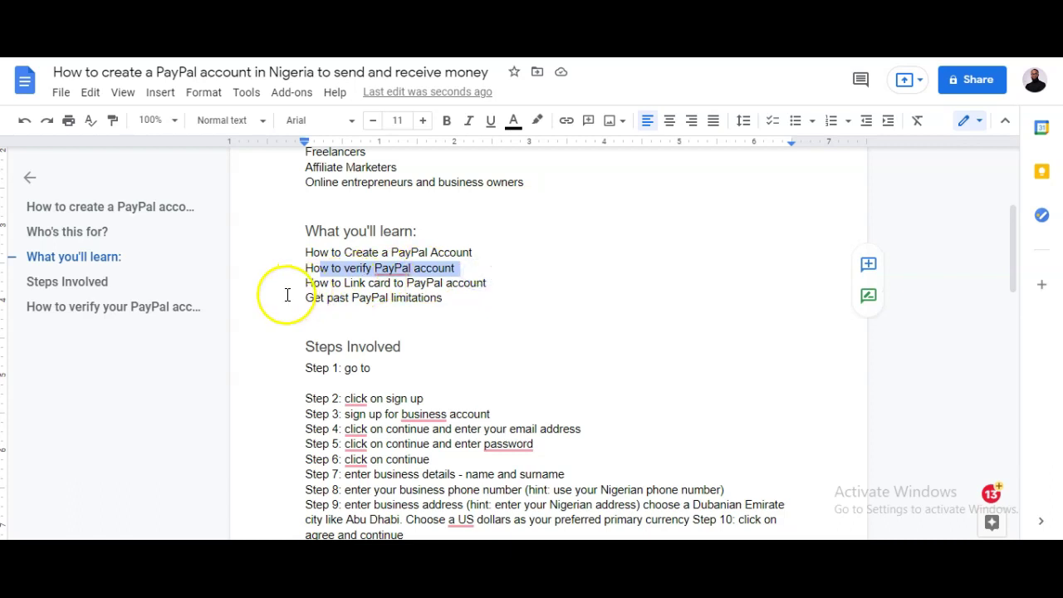
{"action": "left_click_drag", "start_coordinate": [299, 282], "coordinate": [526, 284]}
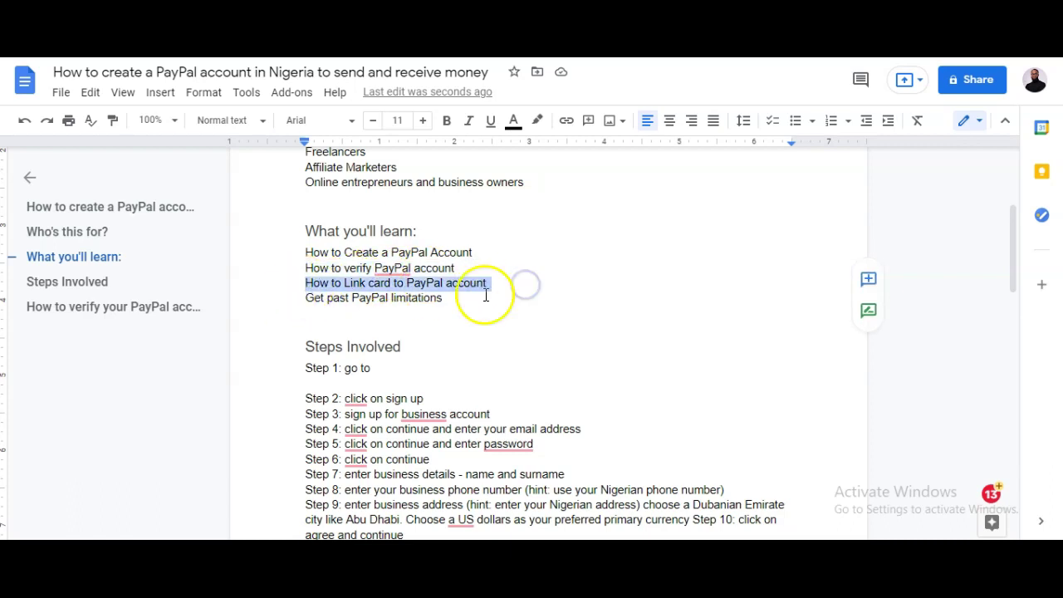
{"action": "left_click_drag", "start_coordinate": [301, 297], "coordinate": [474, 299]}
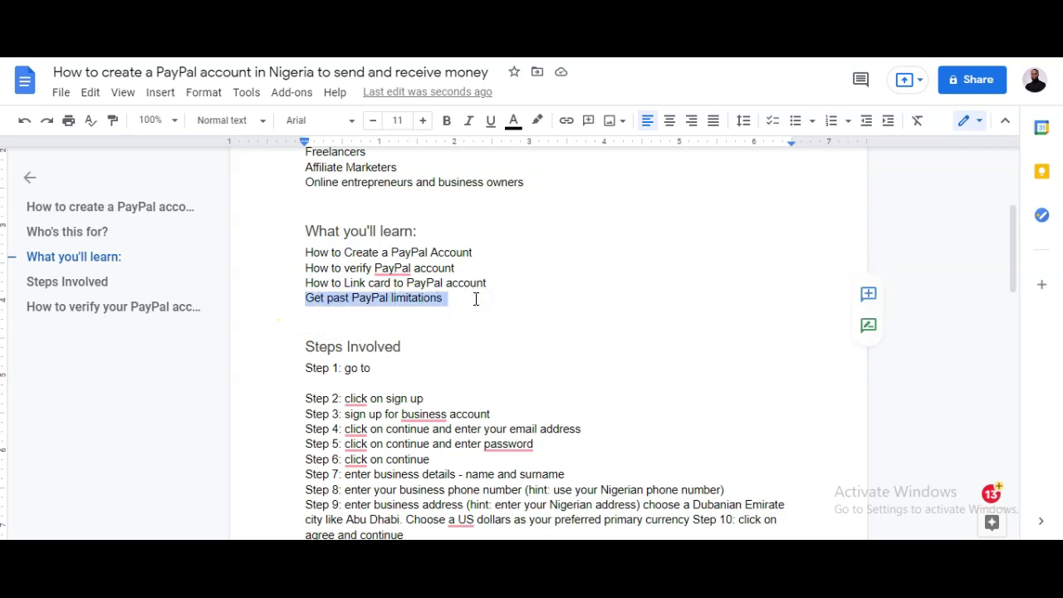
{"action": "scroll", "coordinate": [456, 335], "scroll_direction": "down", "scroll_amount": 1}
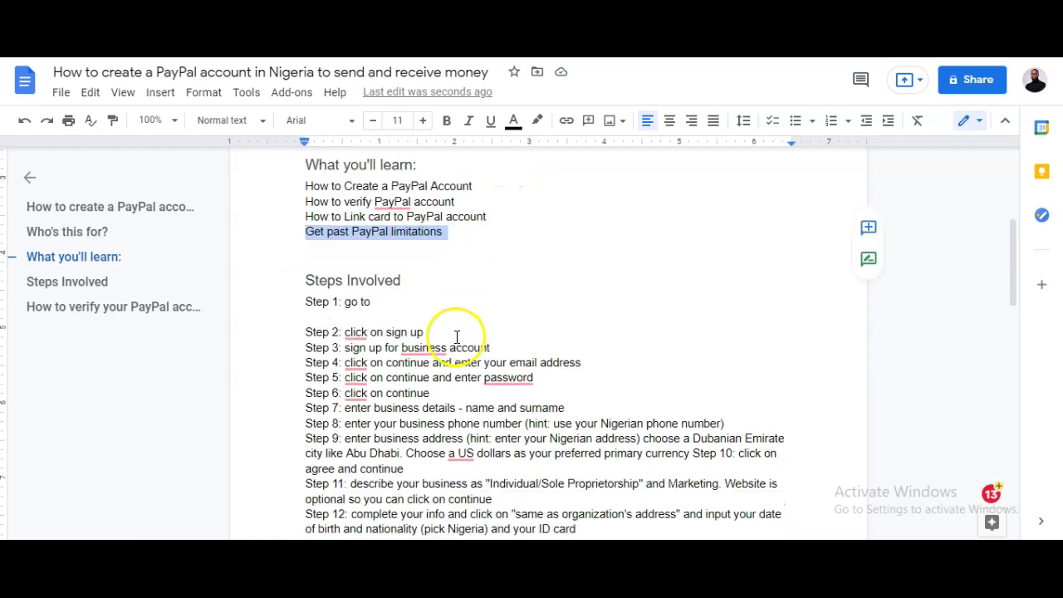
{"action": "scroll", "coordinate": [452, 334], "scroll_direction": "down", "scroll_amount": 1}
{"action": "scroll", "coordinate": [423, 319], "scroll_direction": "up", "scroll_amount": 1}
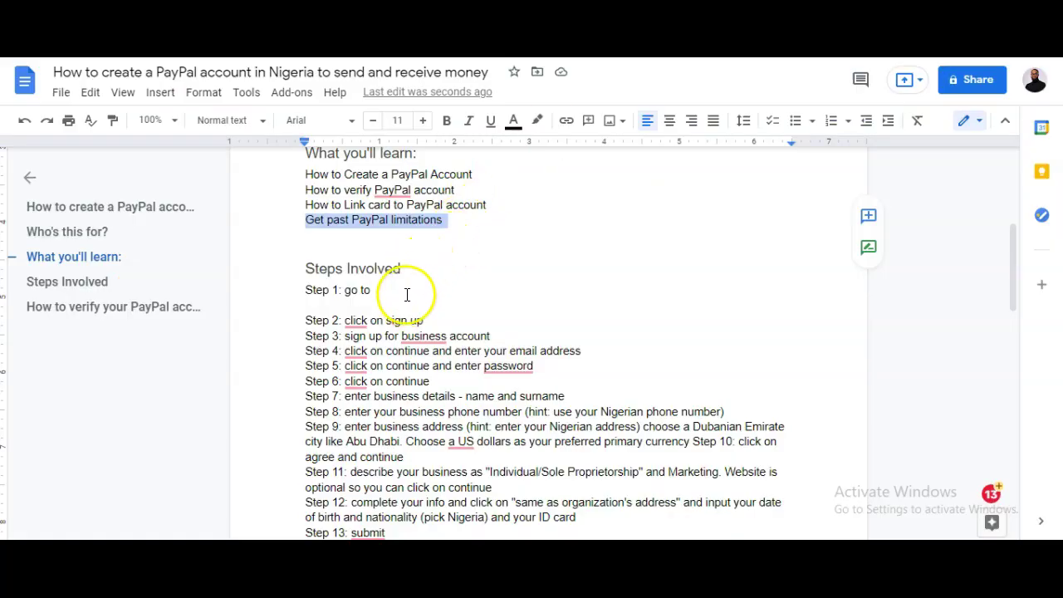
{"action": "left_click", "coordinate": [407, 294]}
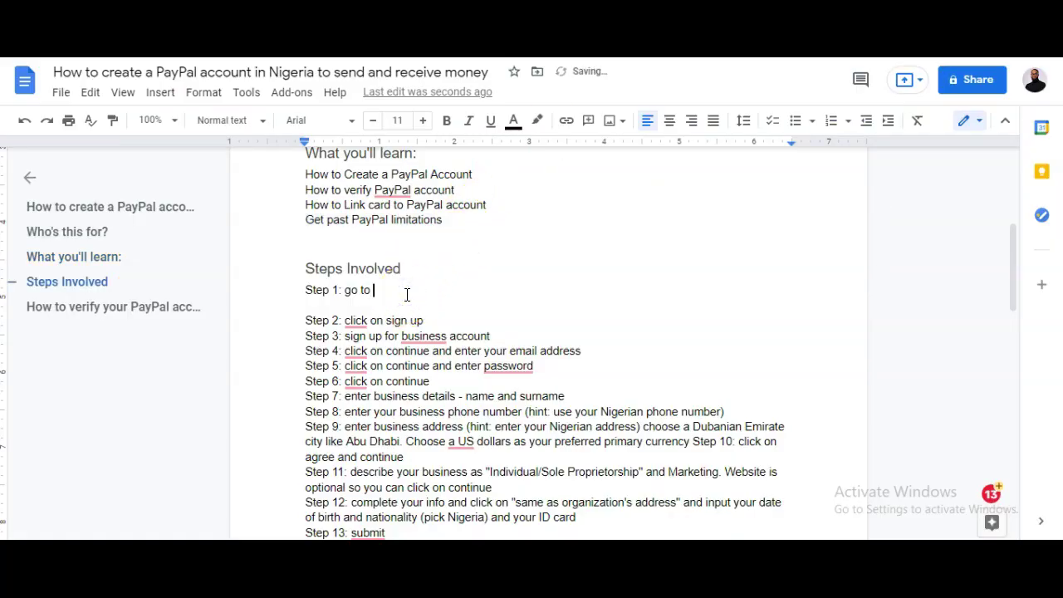
{"action": "type", "text": "https://paypal.com/ae"}
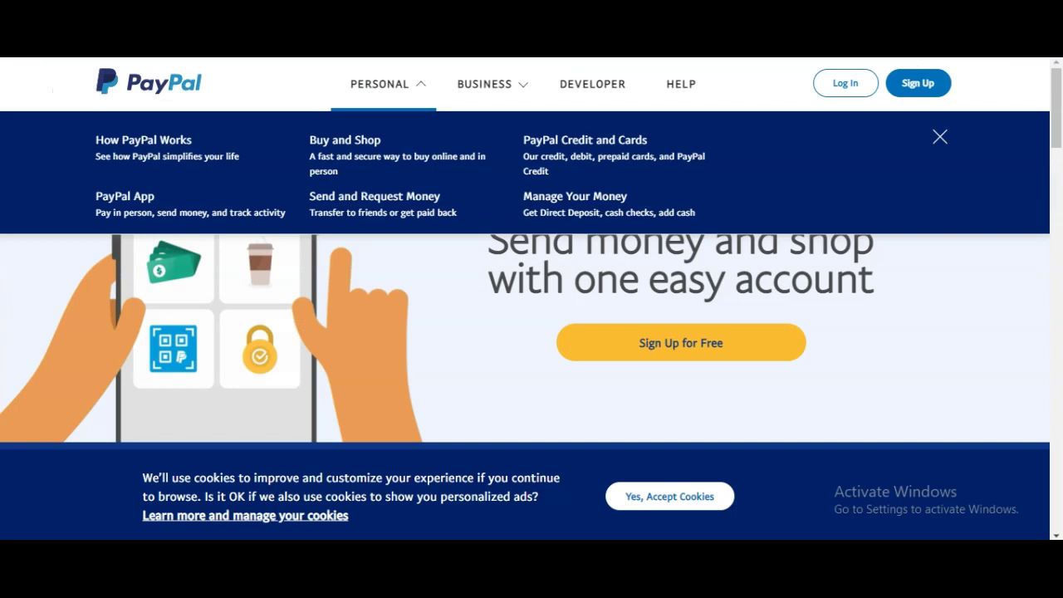
Load paypal.com/ng in the browser and toggle its Personal links menu open and closed
{"action": "key", "text": "ctrl+l"}
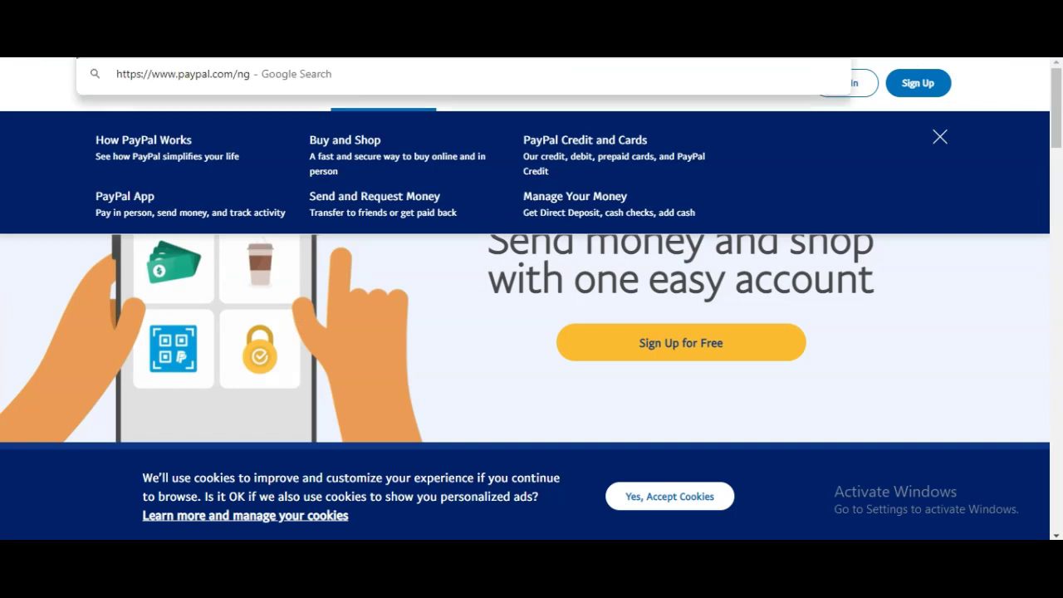
{"action": "key", "text": "Return"}
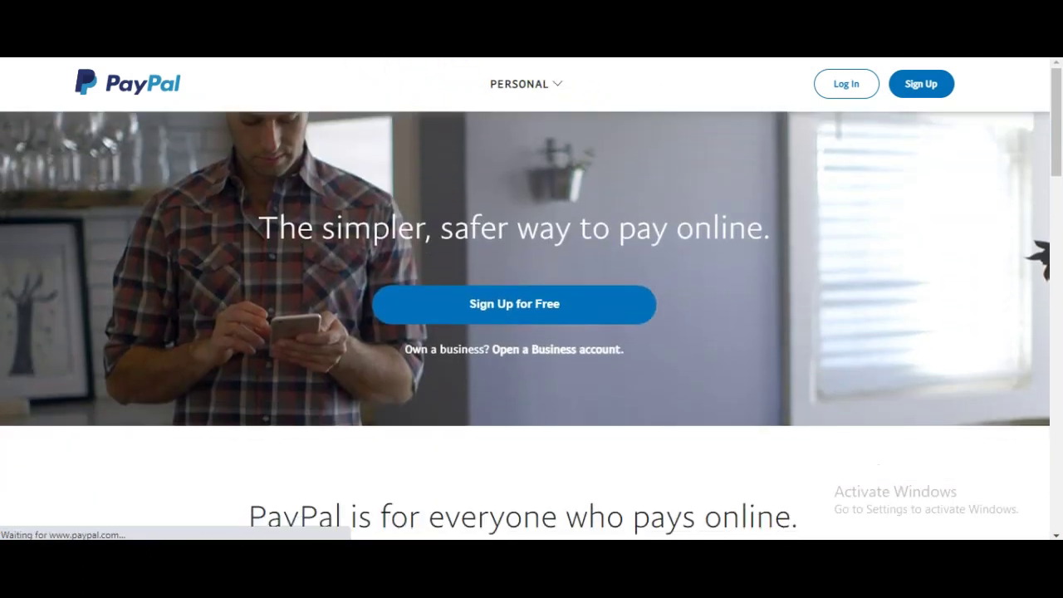
{"action": "left_click", "coordinate": [523, 84]}
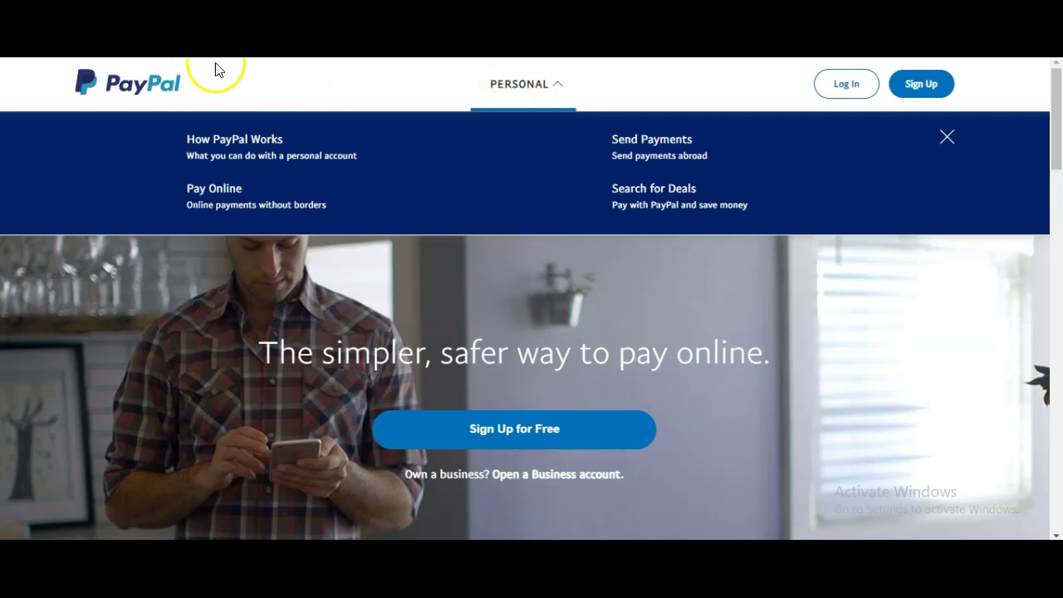
{"action": "left_click", "coordinate": [341, 95]}
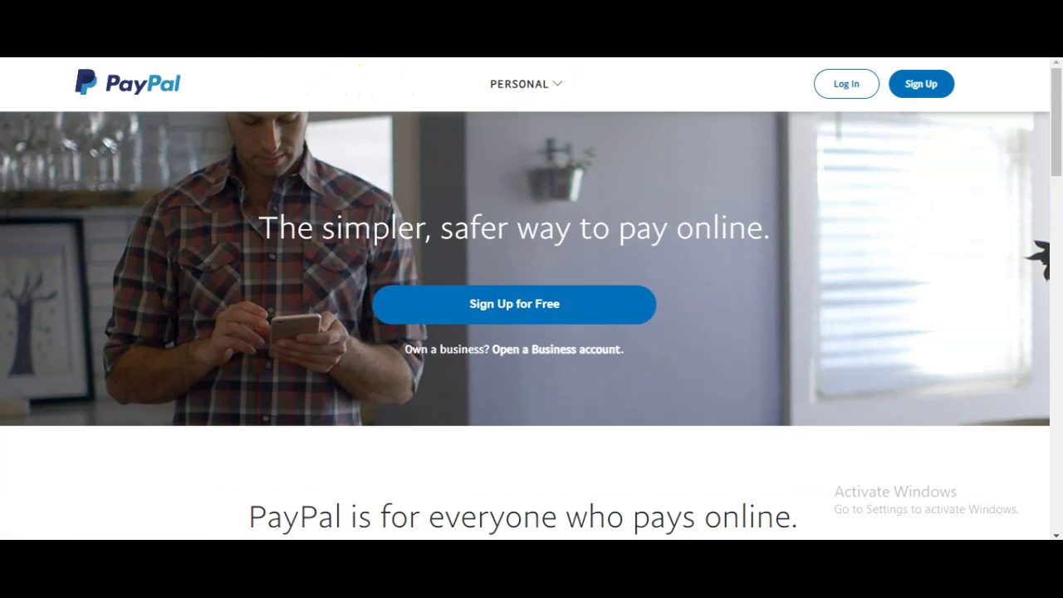
{"action": "left_click", "coordinate": [557, 83]}
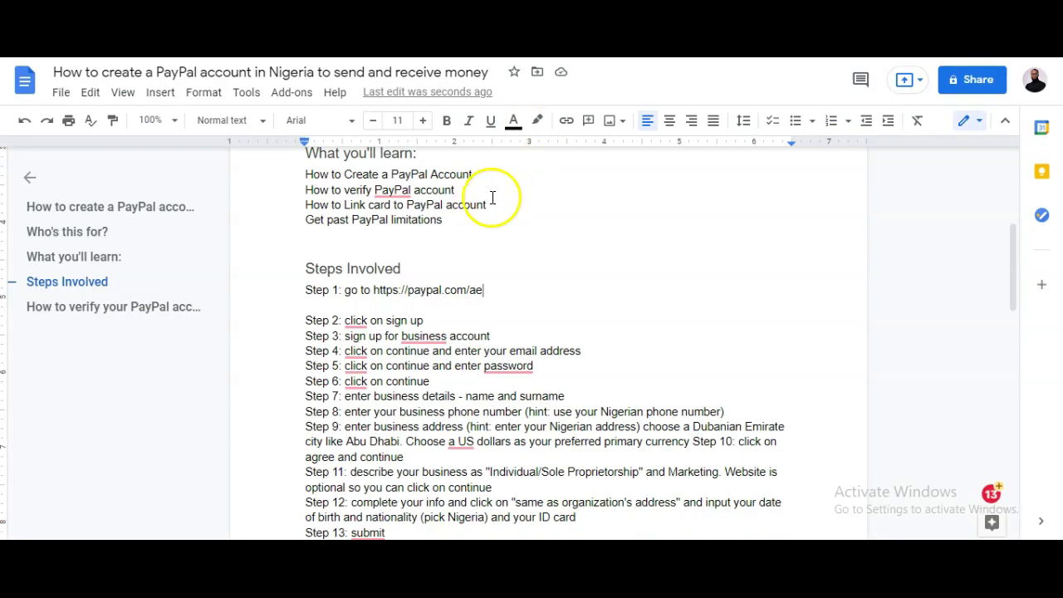
Append '/' to the Step 1 URL so it becomes a link, then follow it to PayPal
{"action": "left_click", "coordinate": [493, 295]}
{"action": "type", "text": "/"}
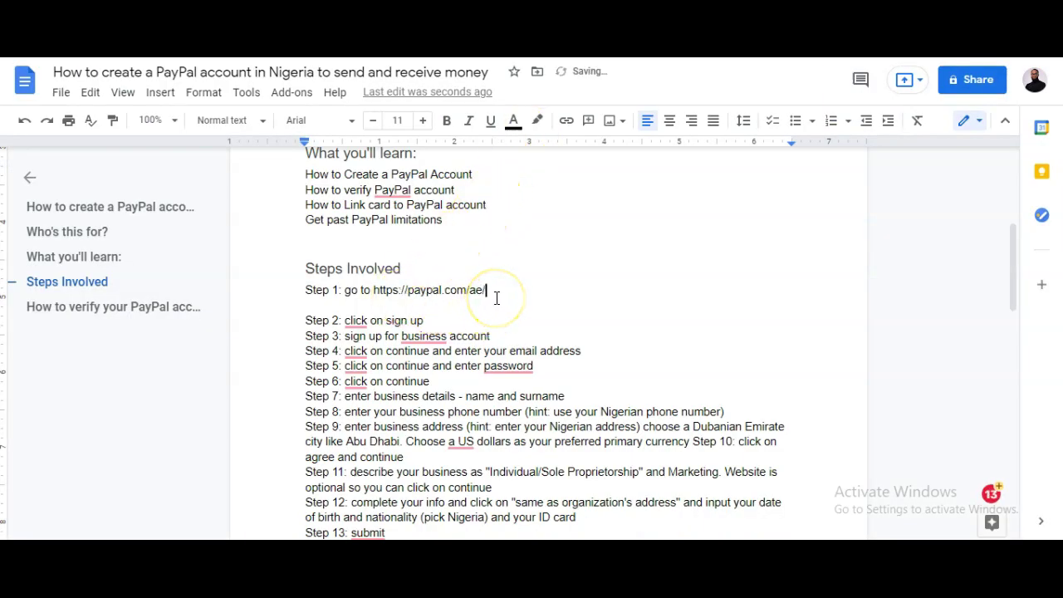
{"action": "key", "text": "Return"}
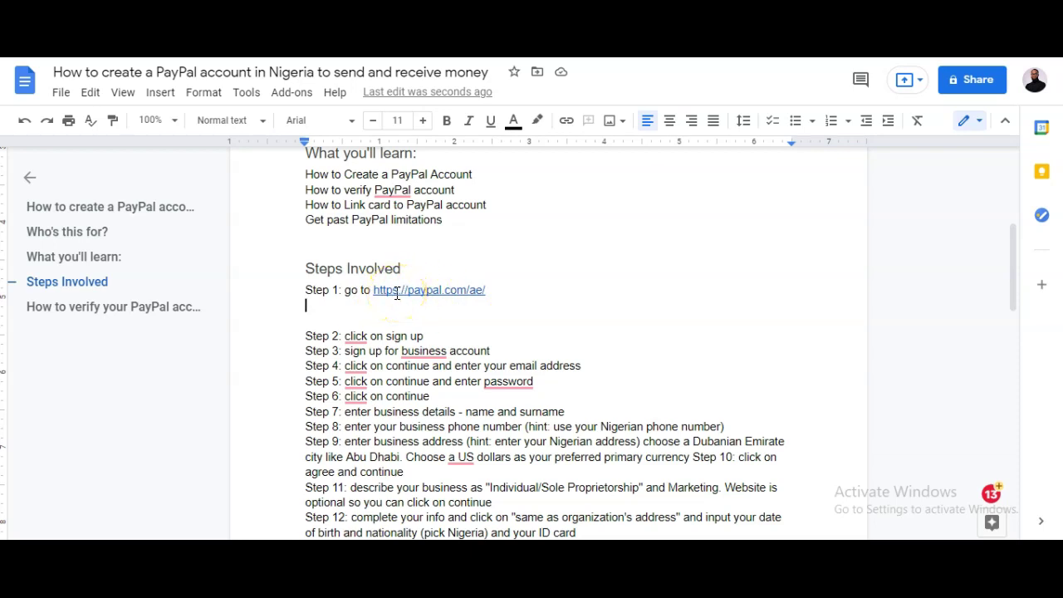
{"action": "left_click_drag", "start_coordinate": [375, 290], "coordinate": [486, 290]}
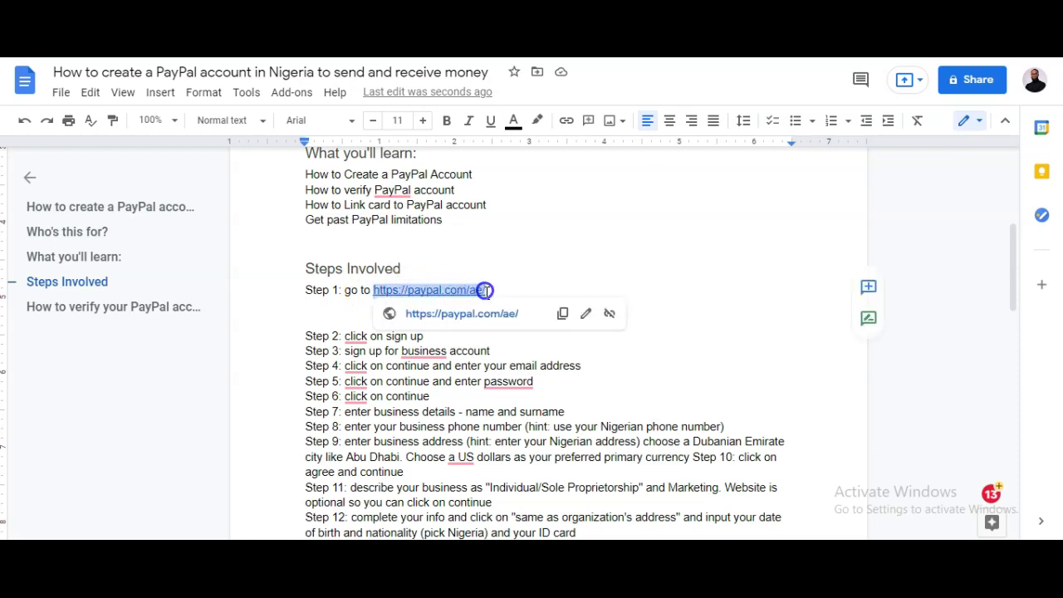
{"action": "left_click", "coordinate": [491, 315]}
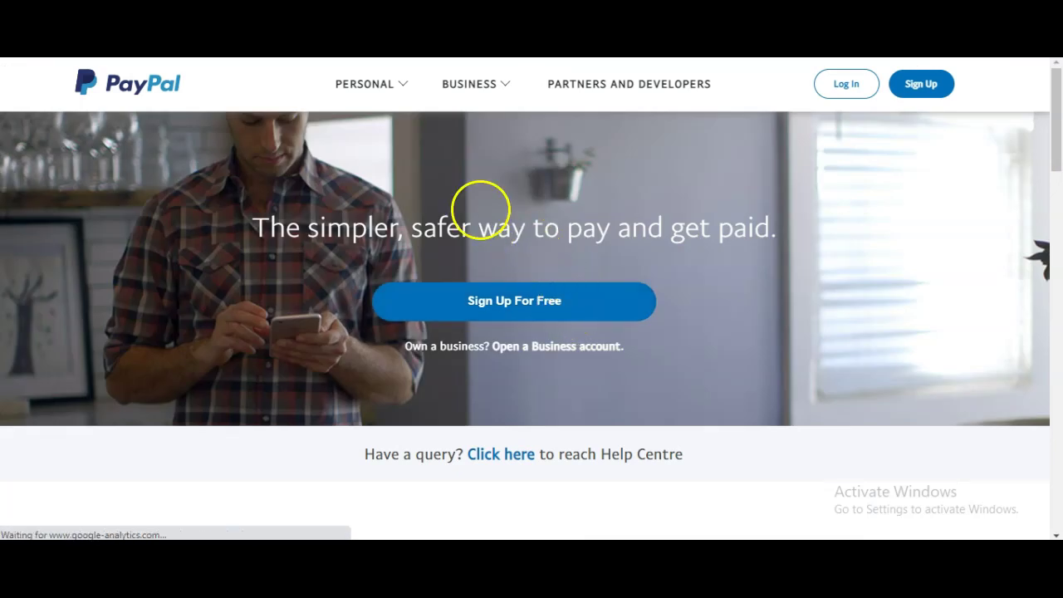
Open and close the Personal and Business menus on the PayPal homepage
{"action": "left_click", "coordinate": [370, 85]}
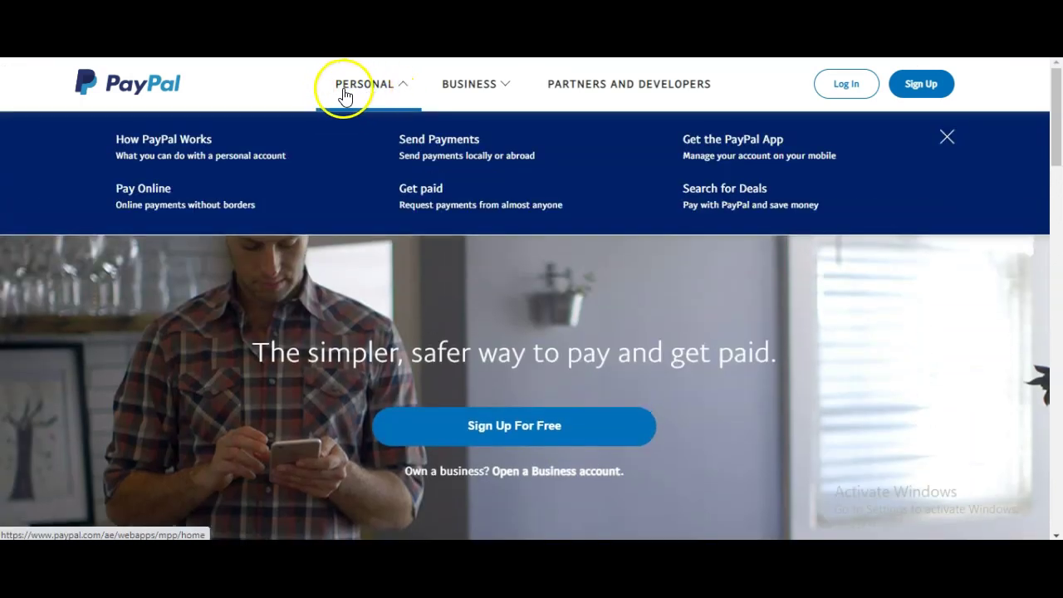
{"action": "left_click", "coordinate": [495, 101]}
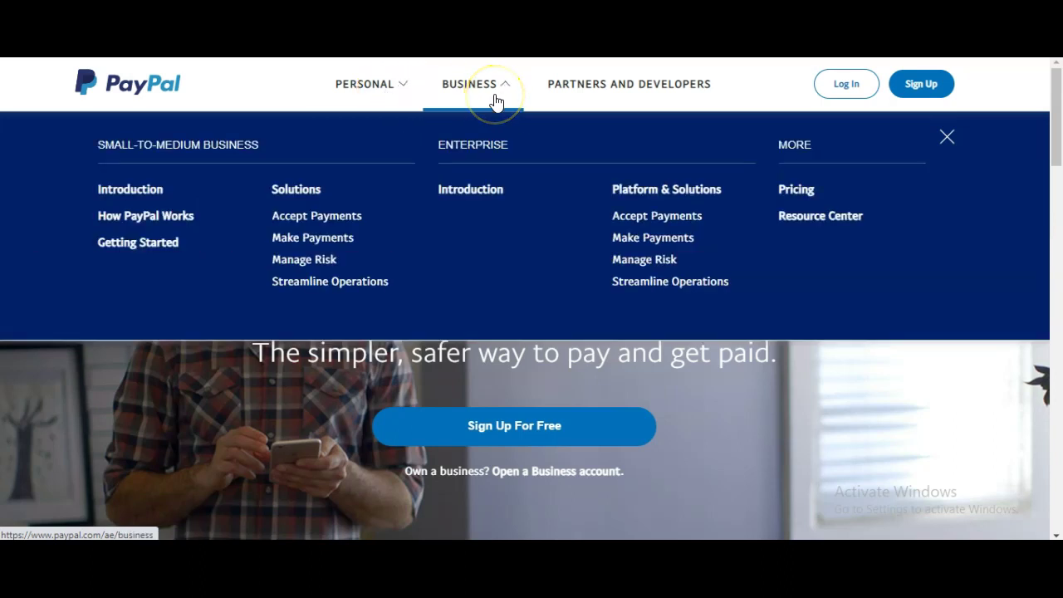
{"action": "left_click", "coordinate": [624, 106]}
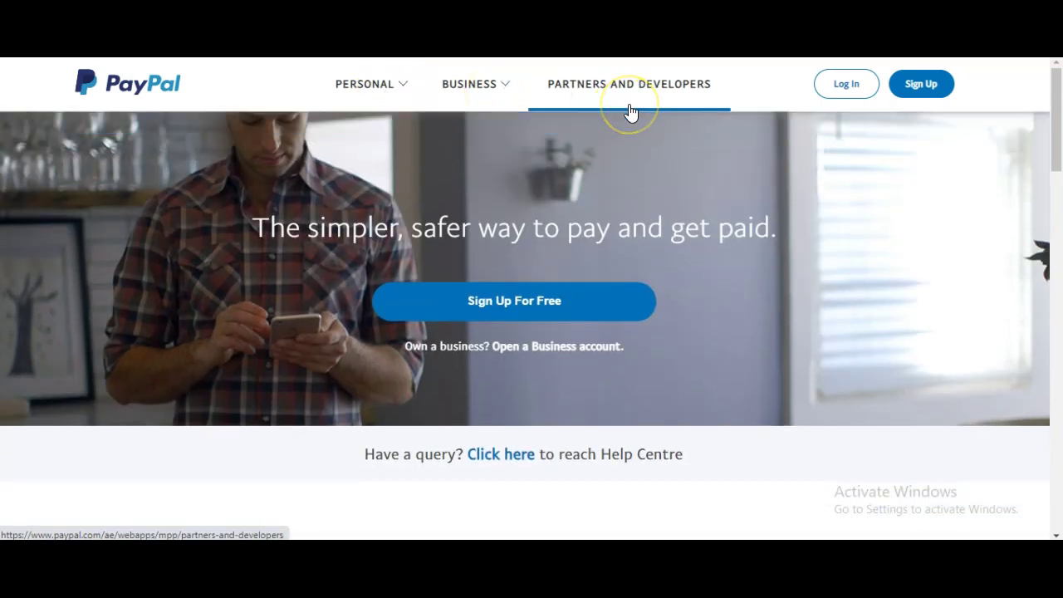
{"action": "left_click", "coordinate": [471, 98]}
{"action": "left_click", "coordinate": [368, 98]}
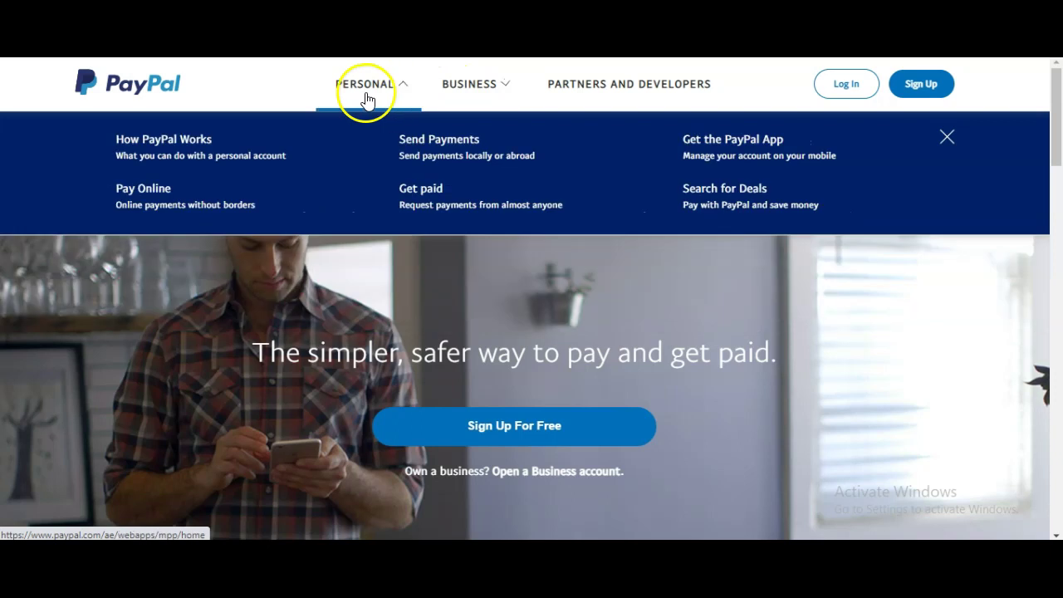
{"action": "left_click", "coordinate": [506, 98]}
{"action": "left_click", "coordinate": [386, 93]}
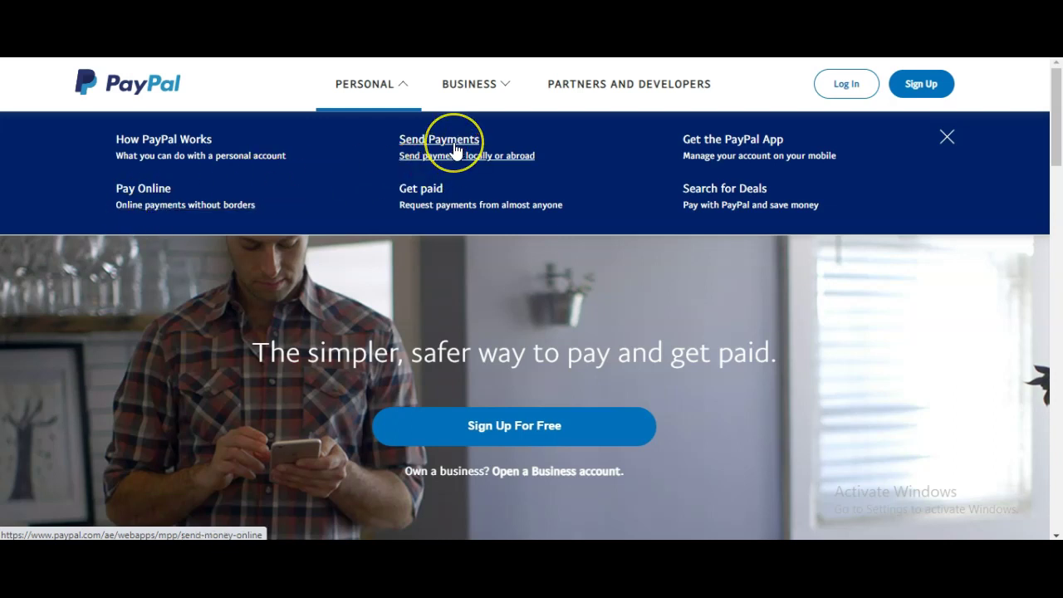
Try the Get paid link, recheck both menus, and start Sign Up For Free
{"action": "left_click", "coordinate": [428, 206]}
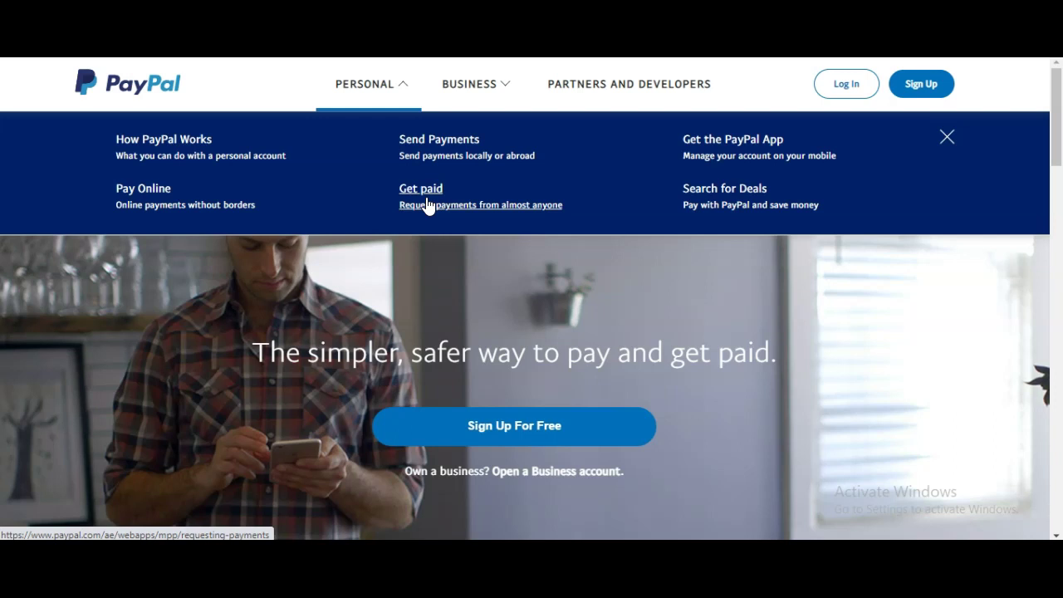
{"action": "left_click", "coordinate": [399, 87]}
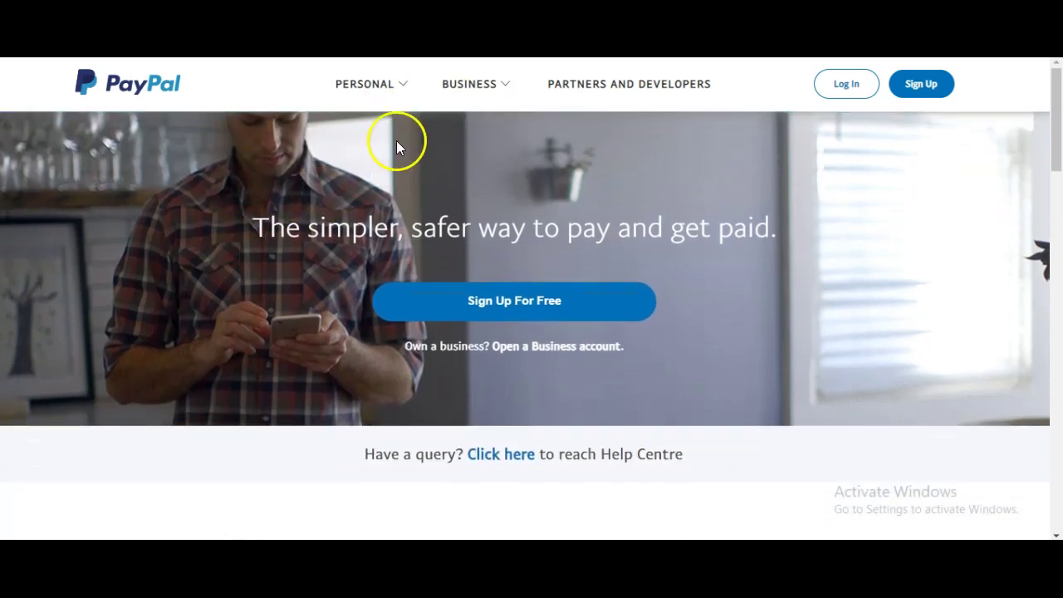
{"action": "left_click", "coordinate": [371, 83]}
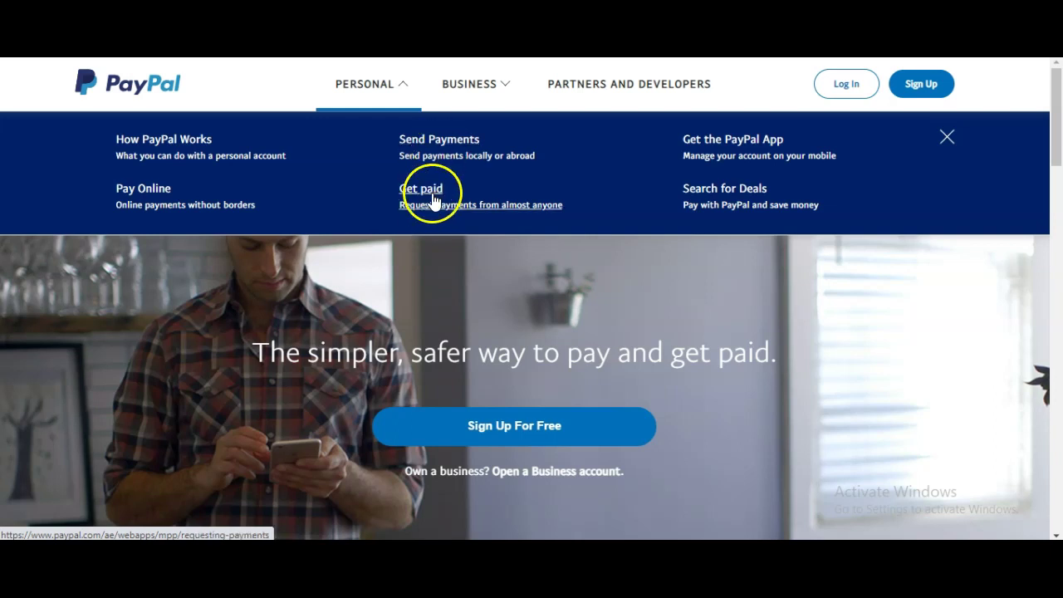
{"action": "left_click", "coordinate": [477, 94]}
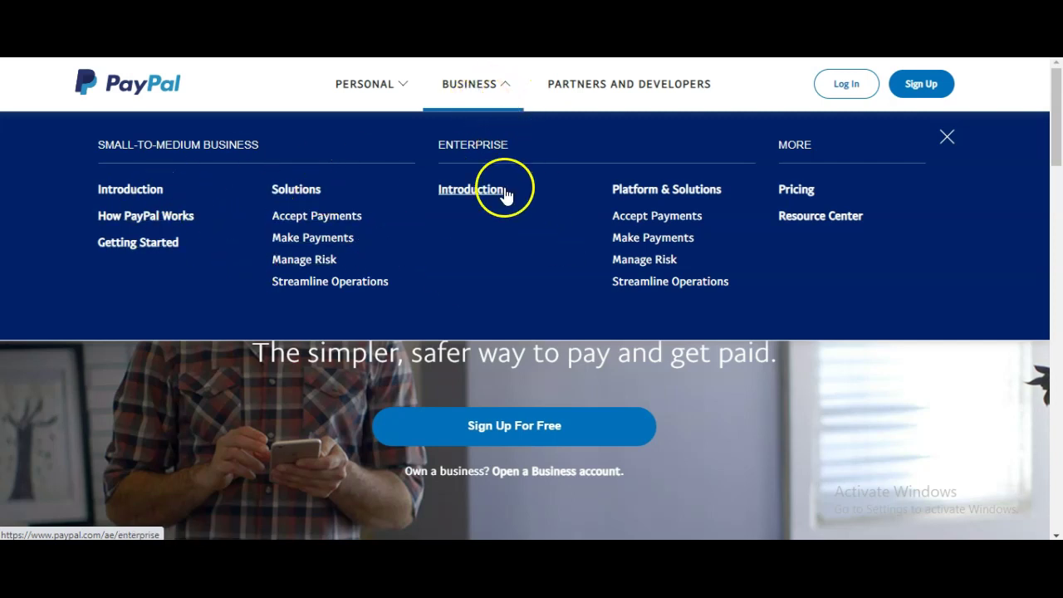
{"action": "scroll", "coordinate": [553, 391], "scroll_direction": "down", "scroll_amount": 2}
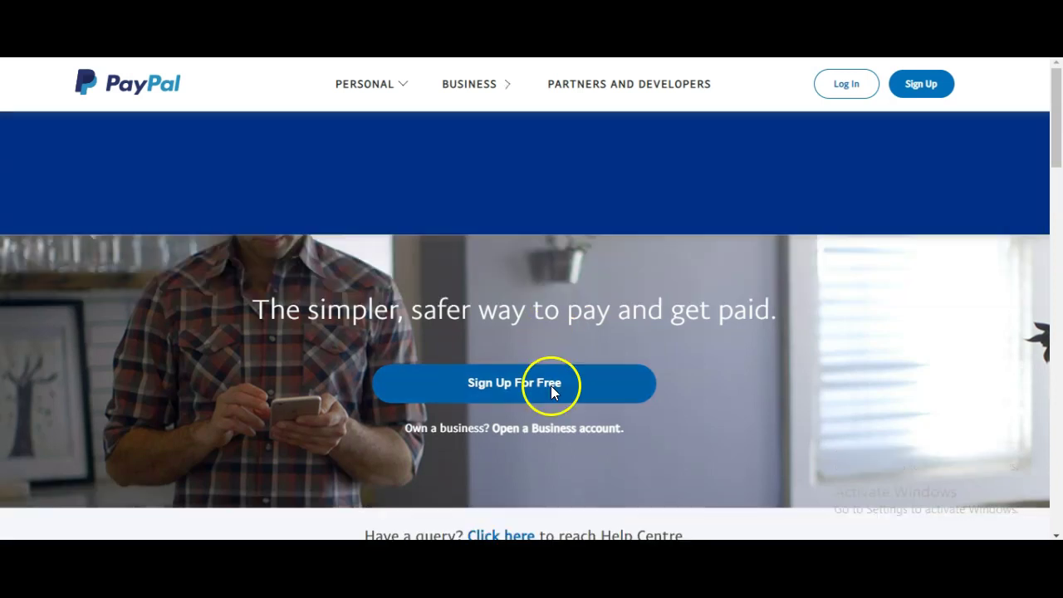
{"action": "left_click", "coordinate": [508, 301]}
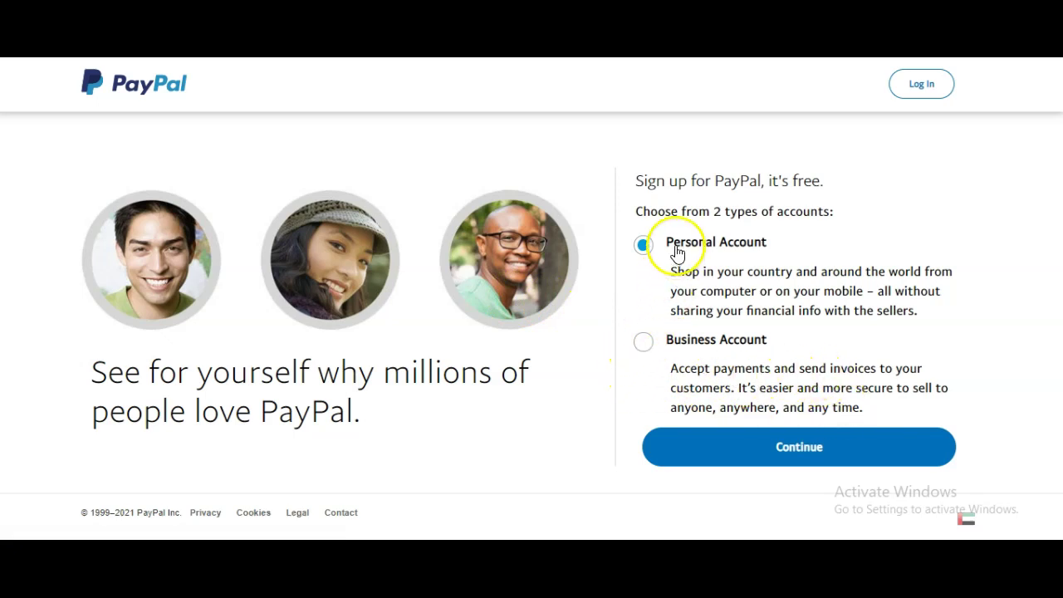
Switch the account type from Personal Account to Business Account
{"action": "left_click", "coordinate": [723, 238]}
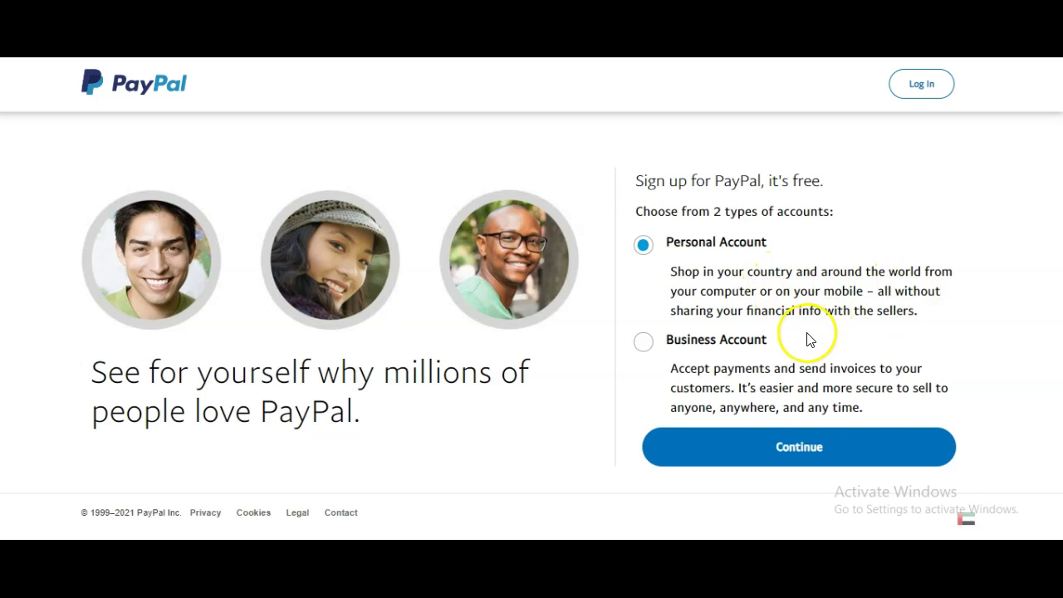
{"action": "left_click", "coordinate": [642, 344]}
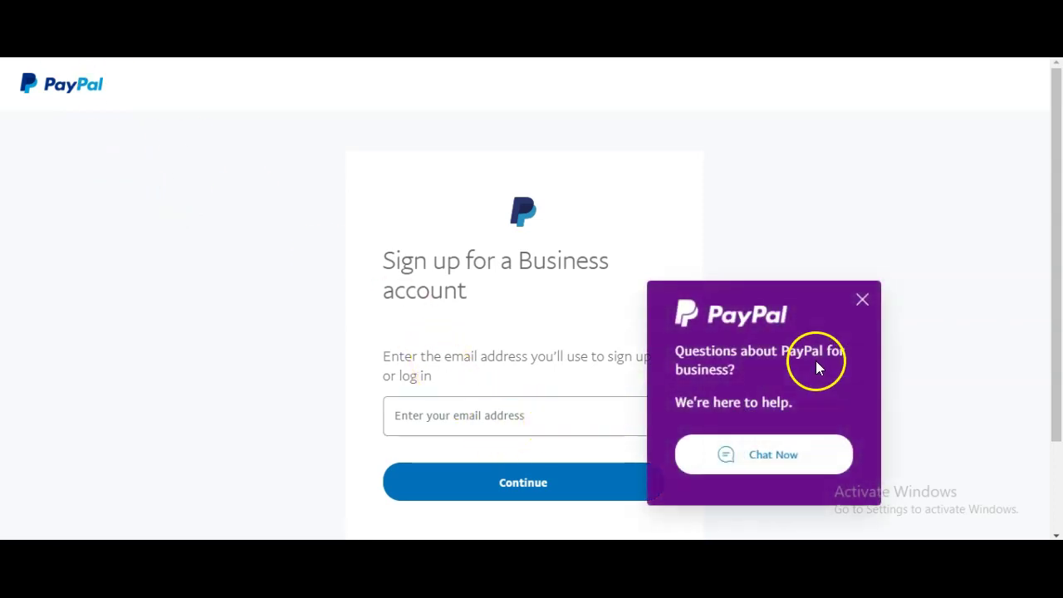
Dismiss the business chat popup and enter the sign-up email address
{"action": "left_click", "coordinate": [862, 300]}
{"action": "left_click", "coordinate": [499, 418]}
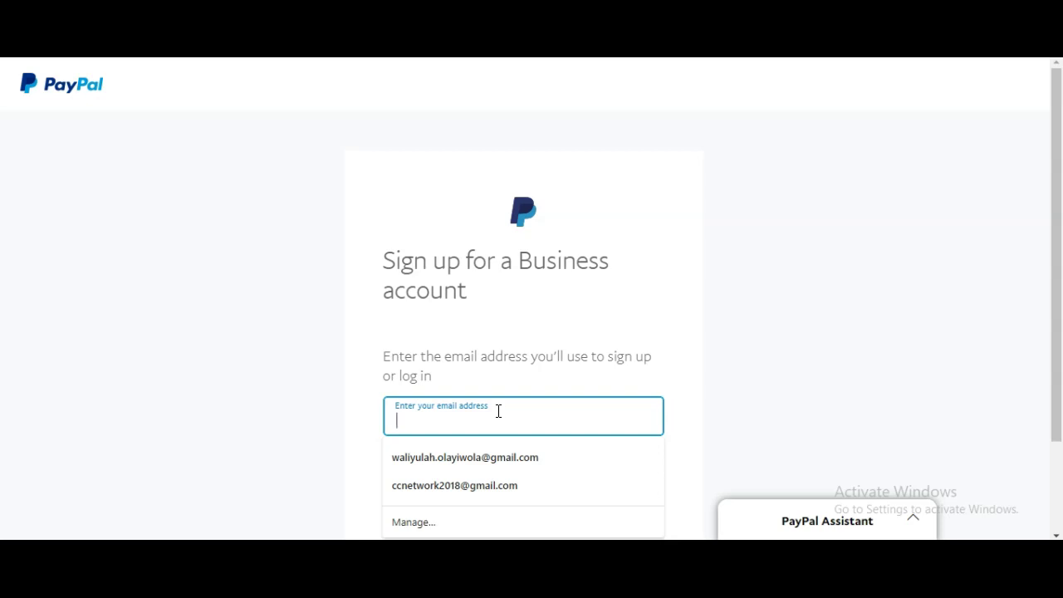
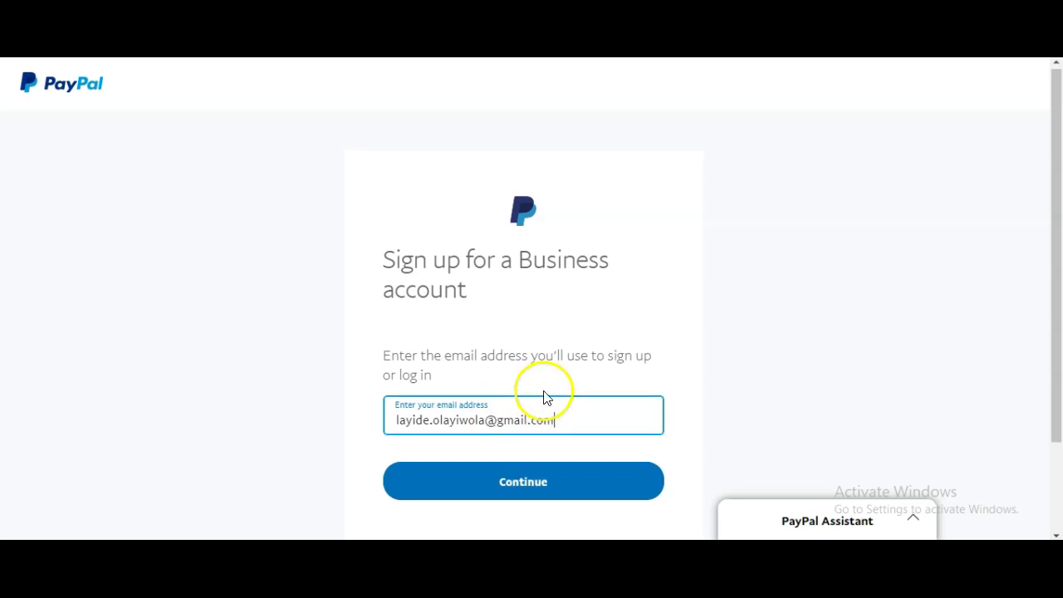
{"action": "scroll", "coordinate": [544, 395], "scroll_direction": "down", "scroll_amount": 2}
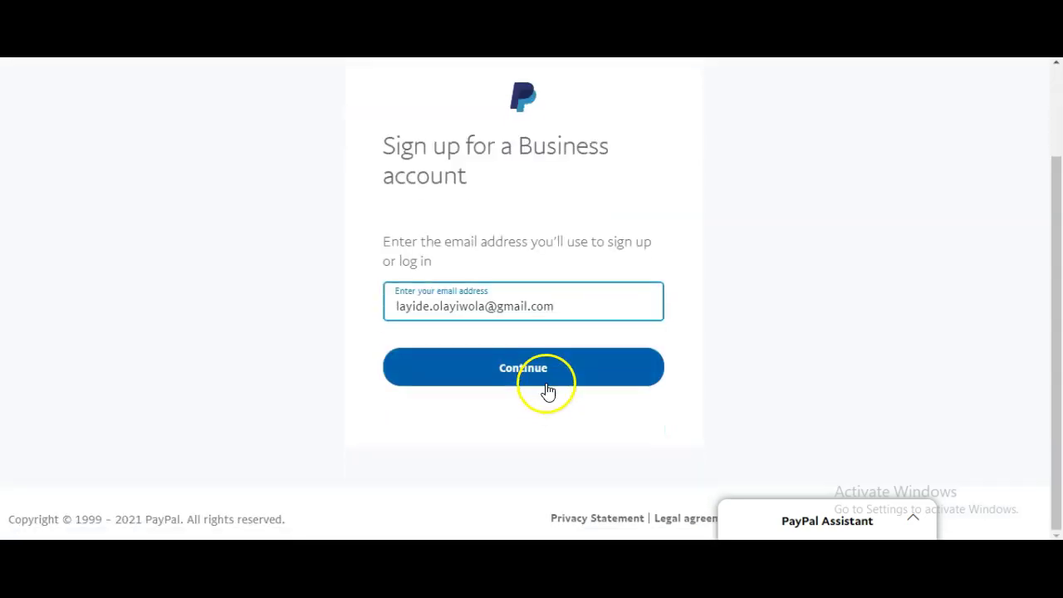
Submit the email, fill the password with Chrome's suggested strong password, and continue
{"action": "left_click", "coordinate": [554, 374]}
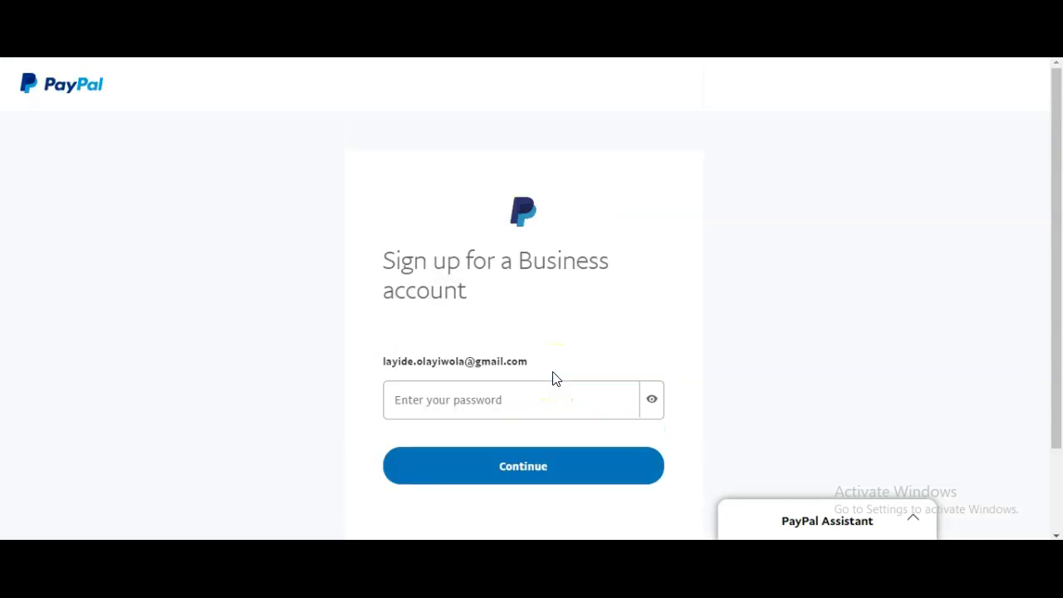
{"action": "left_click", "coordinate": [540, 399]}
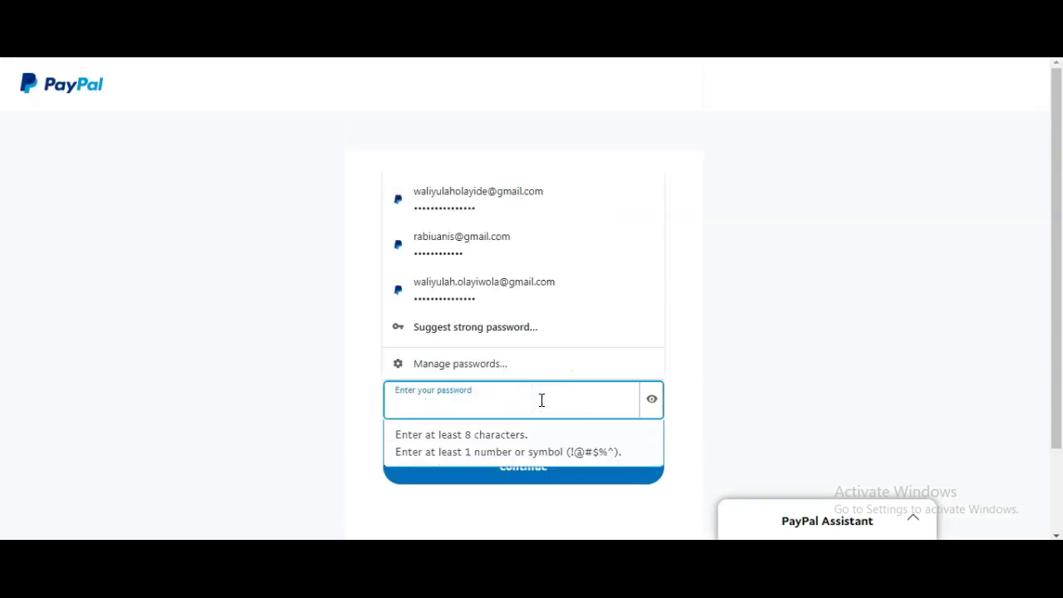
{"action": "left_click", "coordinate": [494, 328]}
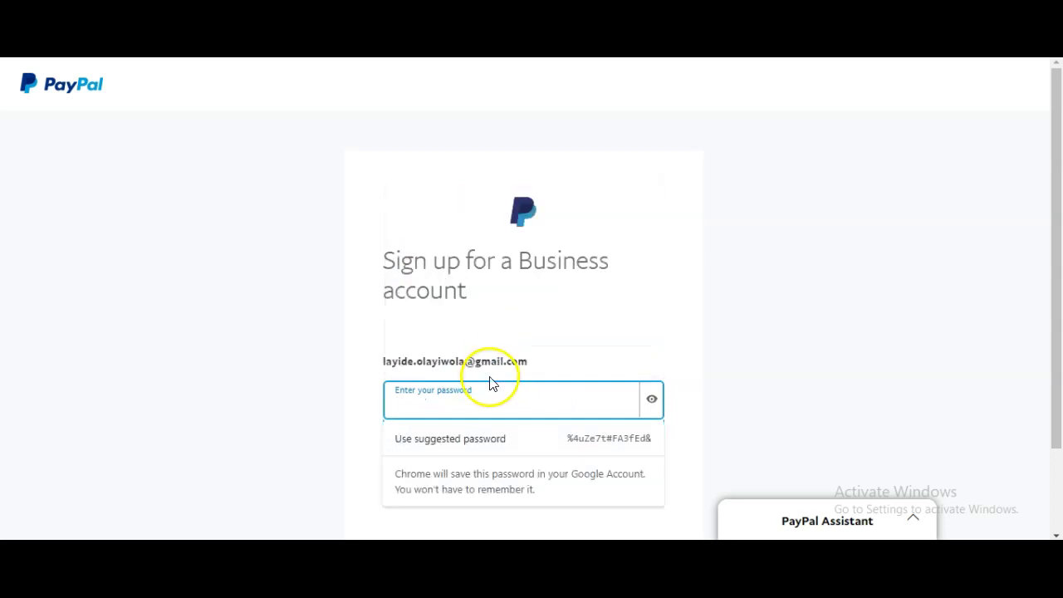
{"action": "left_click", "coordinate": [576, 441]}
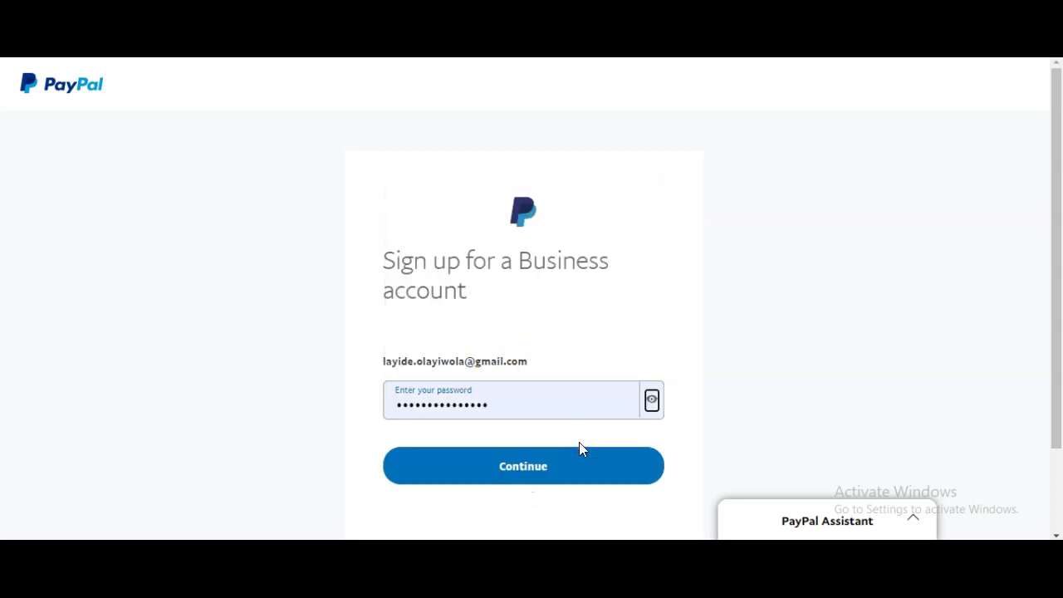
{"action": "left_click", "coordinate": [572, 458]}
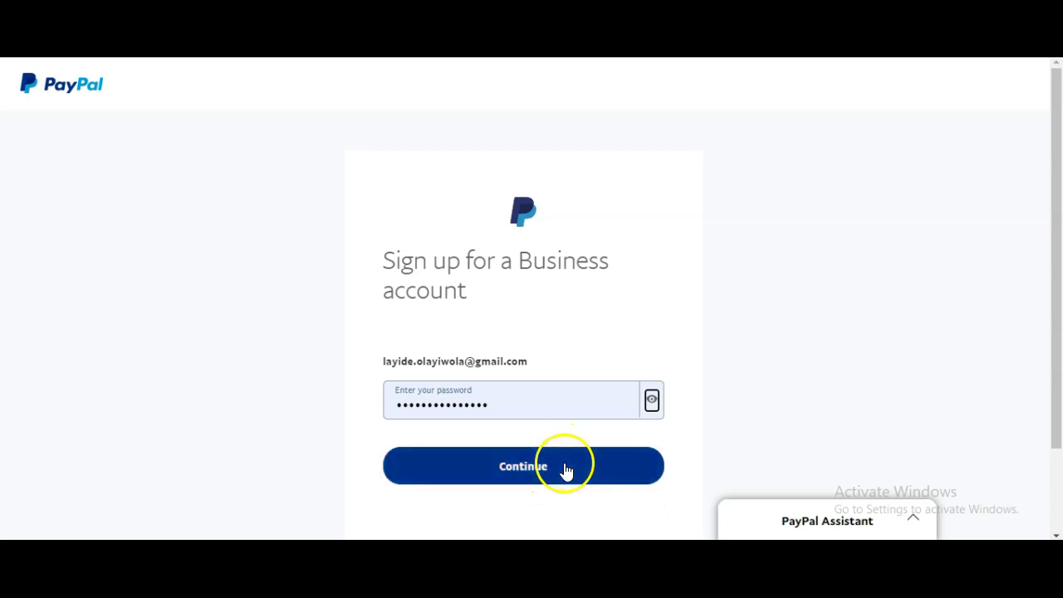
Type the legal first name and accept the saved legal last-name suggestion
{"action": "left_click", "coordinate": [556, 440]}
{"action": "scroll", "coordinate": [548, 405], "scroll_direction": "down", "scroll_amount": 1}
{"action": "scroll", "coordinate": [548, 405], "scroll_direction": "down", "scroll_amount": 1}
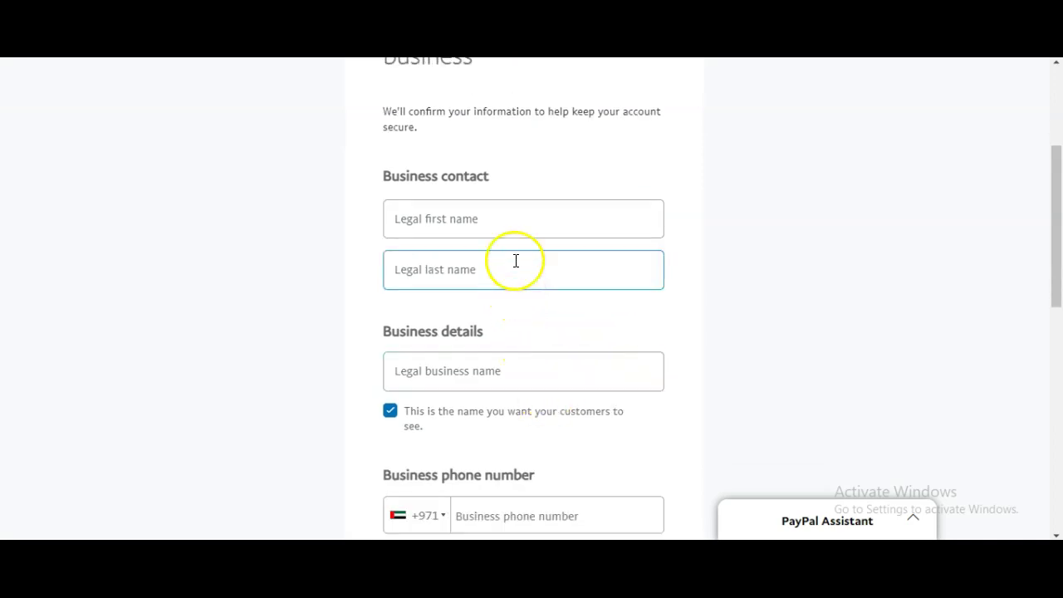
{"action": "left_click", "coordinate": [523, 214]}
{"action": "left_click", "coordinate": [809, 262]}
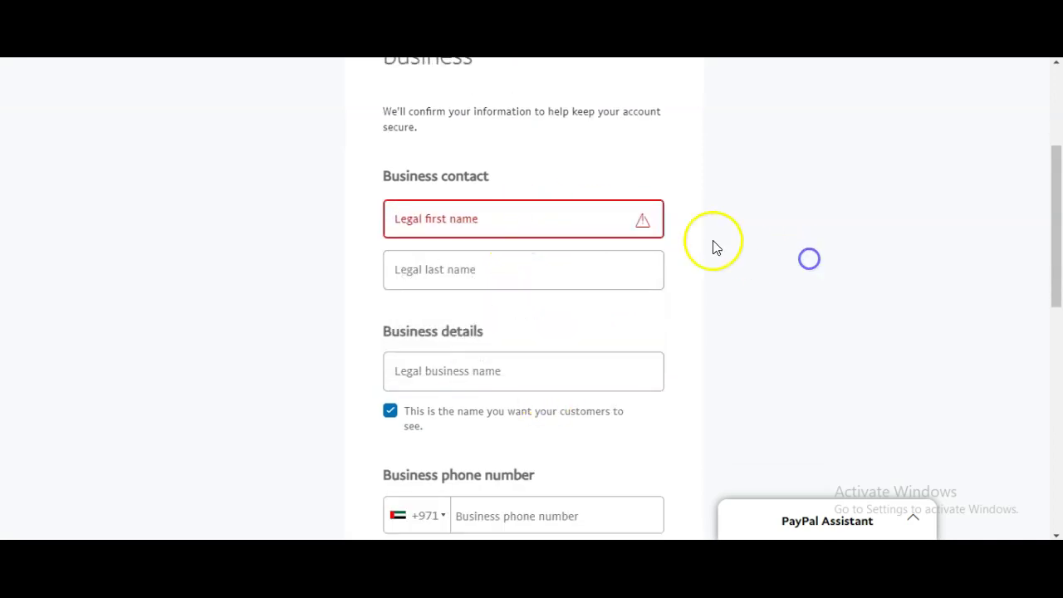
{"action": "left_click", "coordinate": [513, 230]}
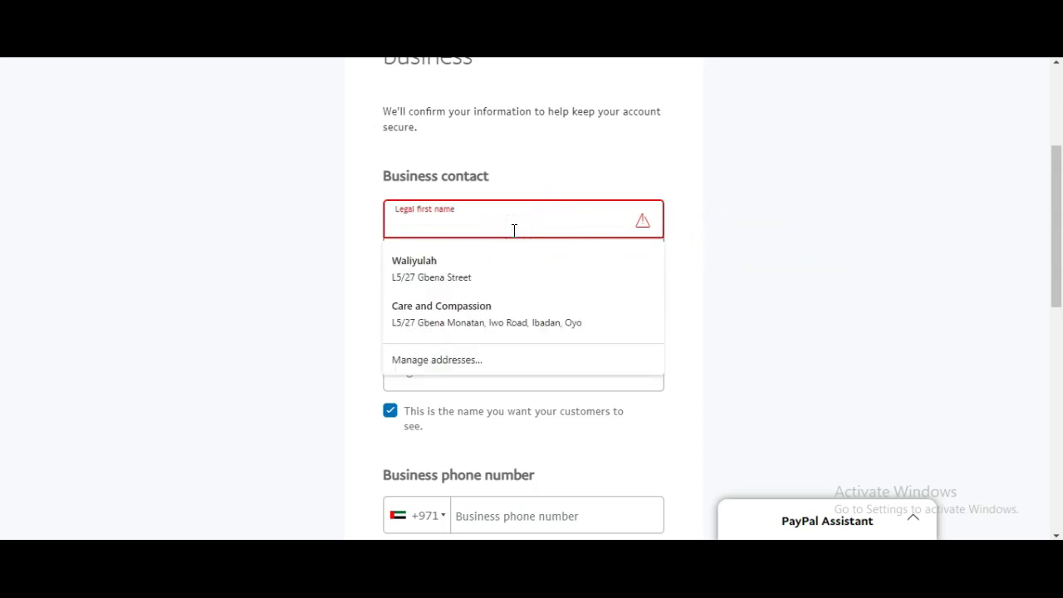
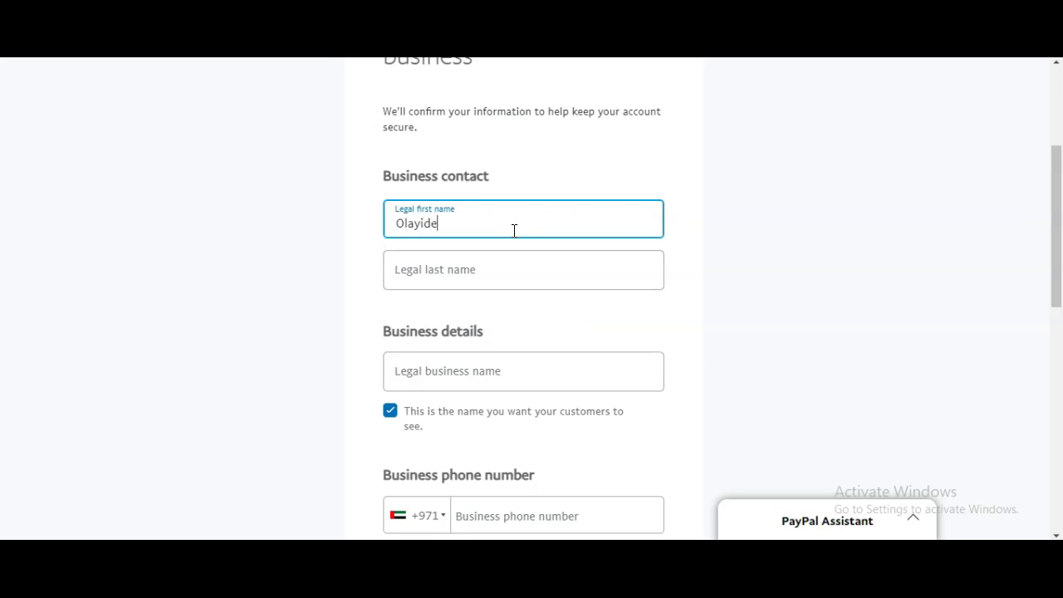
{"action": "left_click", "coordinate": [506, 273]}
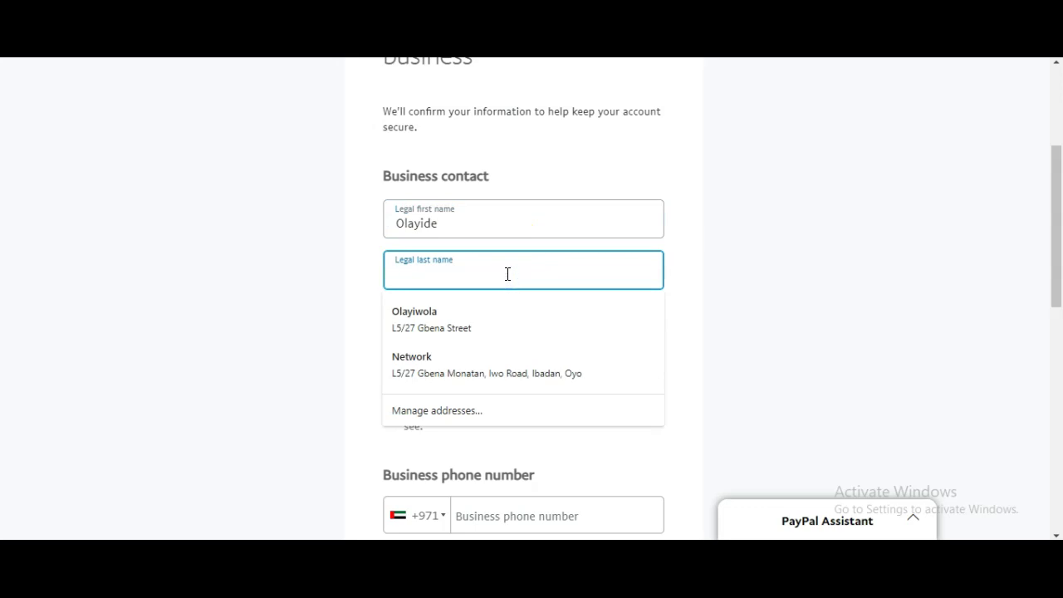
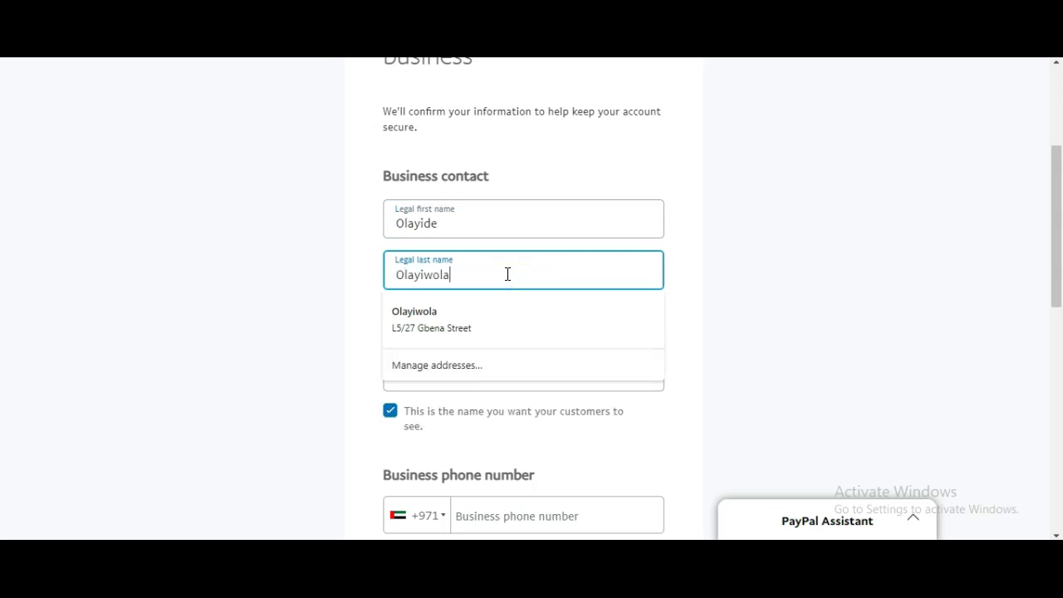
{"action": "left_click", "coordinate": [510, 330]}
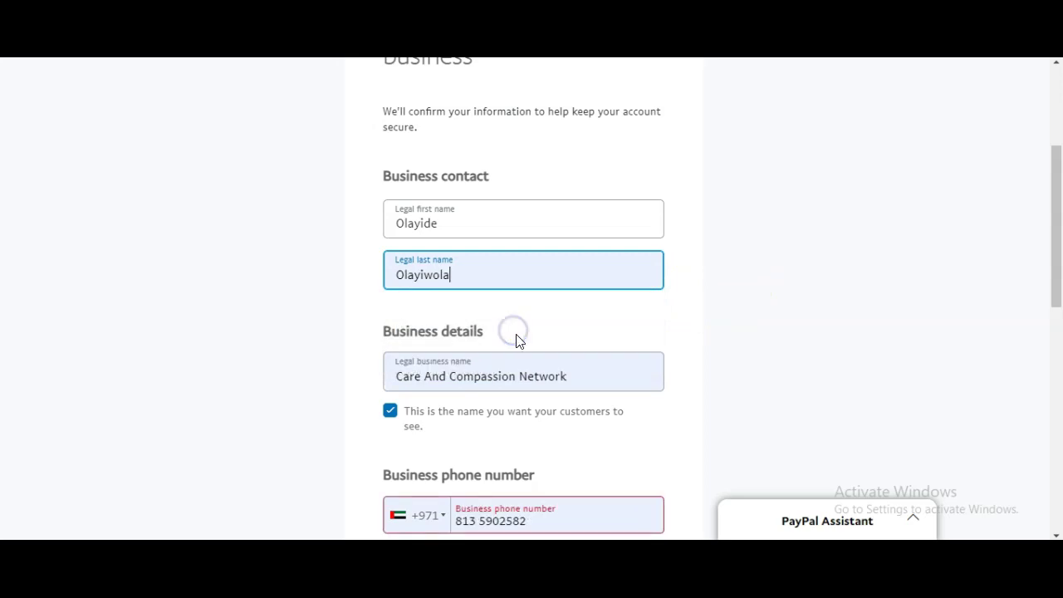
Replace the autofilled legal business name with the owner's full name
{"action": "scroll", "coordinate": [531, 342], "scroll_direction": "down", "scroll_amount": 1}
{"action": "left_click", "coordinate": [589, 299]}
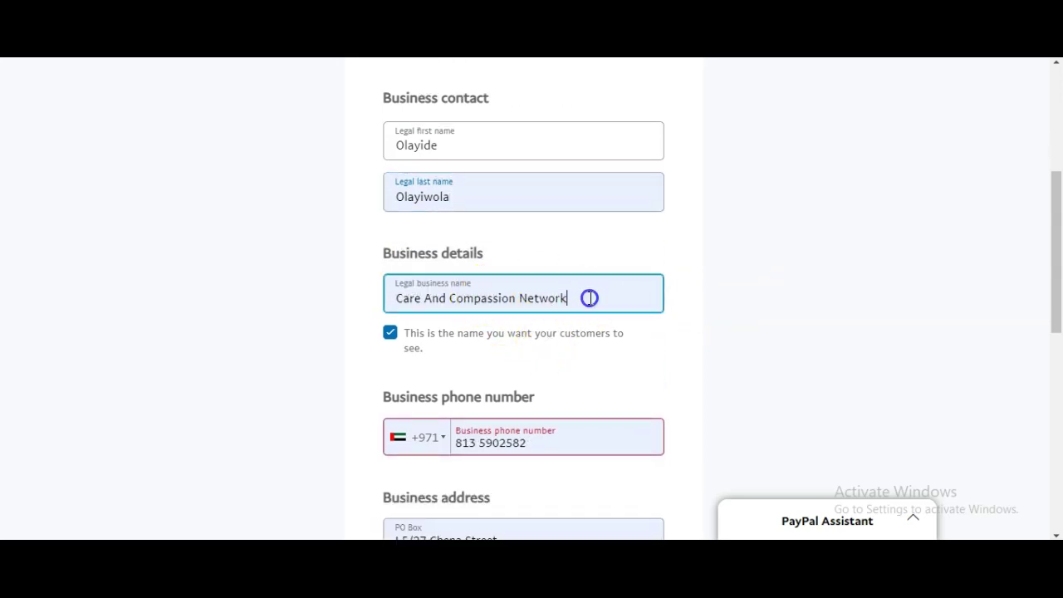
{"action": "left_click_drag", "start_coordinate": [589, 298], "coordinate": [362, 299]}
{"action": "key", "text": "BackSpace"}
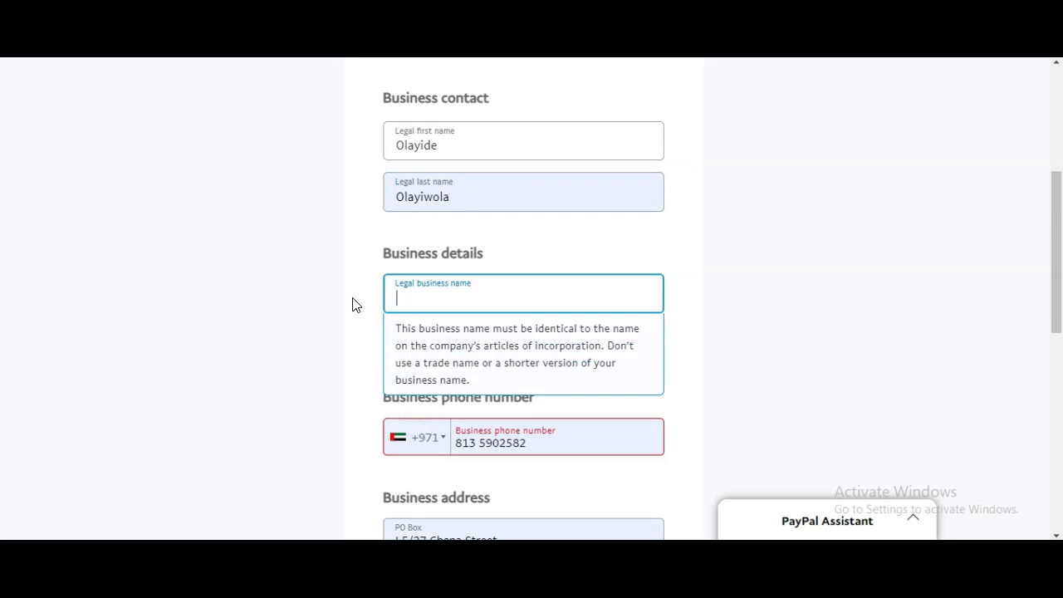
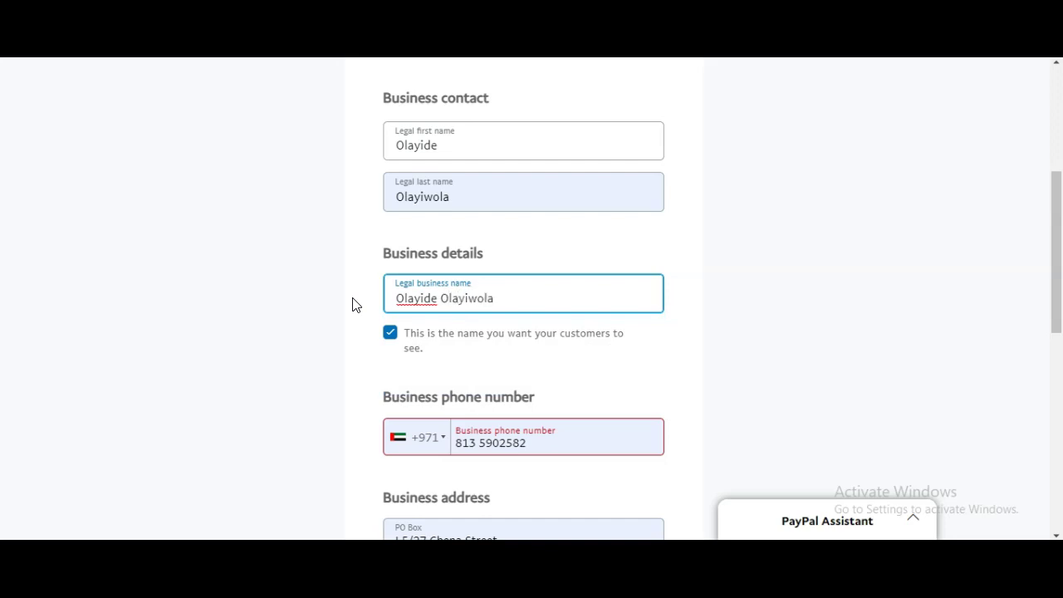
Change the business phone's country code to Nigeria (+234) from the country list
{"action": "scroll", "coordinate": [568, 374], "scroll_direction": "down", "scroll_amount": 1}
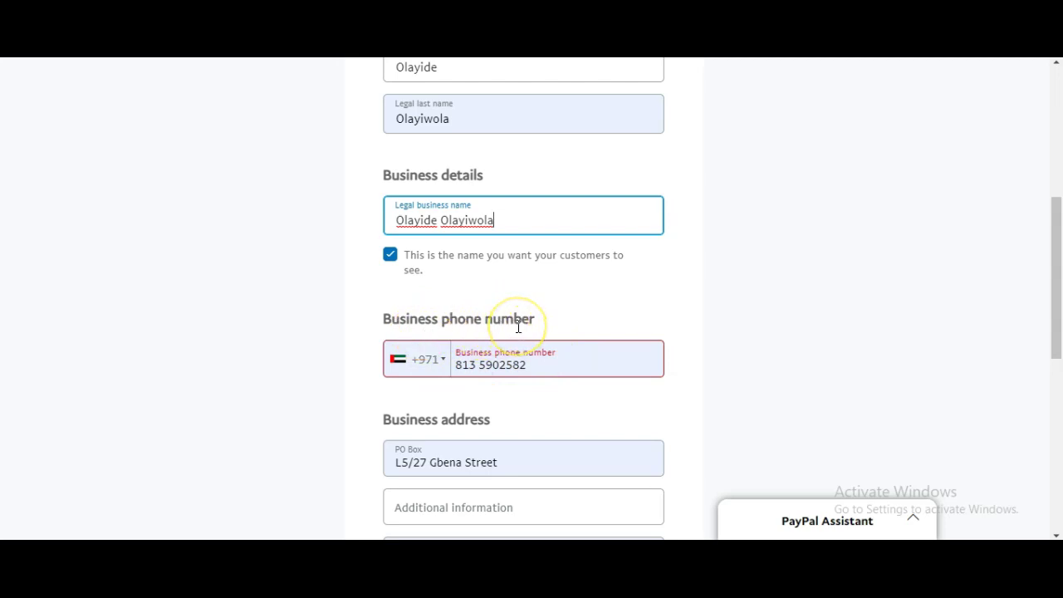
{"action": "left_click", "coordinate": [443, 360]}
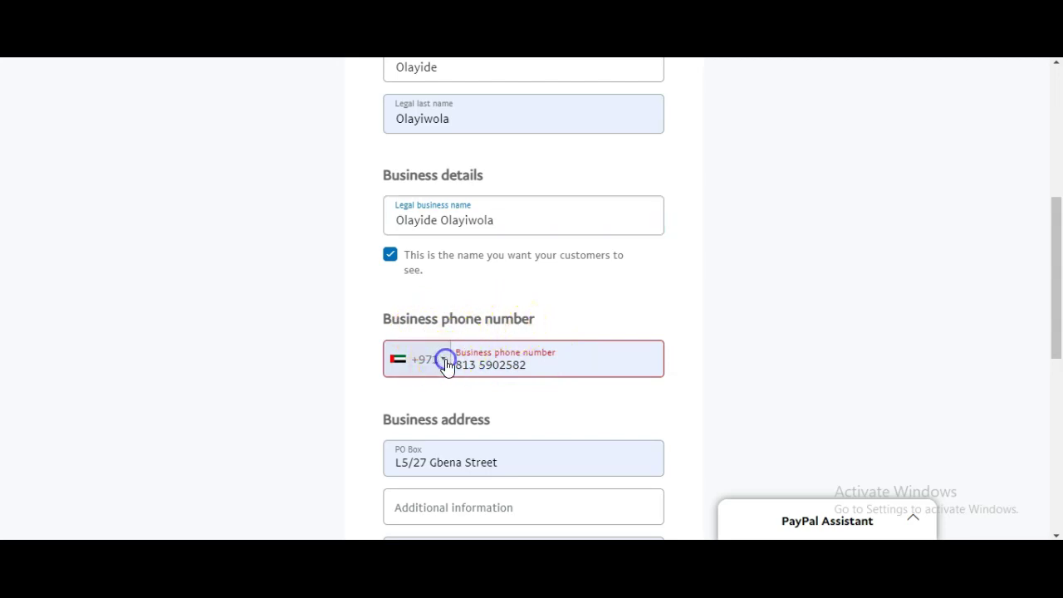
{"action": "scroll", "coordinate": [711, 379], "scroll_direction": "down", "scroll_amount": 3}
{"action": "scroll", "coordinate": [498, 311], "scroll_direction": "down", "scroll_amount": 2}
{"action": "scroll", "coordinate": [499, 311], "scroll_direction": "down", "scroll_amount": 2}
{"action": "scroll", "coordinate": [498, 311], "scroll_direction": "up", "scroll_amount": 1}
{"action": "scroll", "coordinate": [499, 310], "scroll_direction": "down", "scroll_amount": 4}
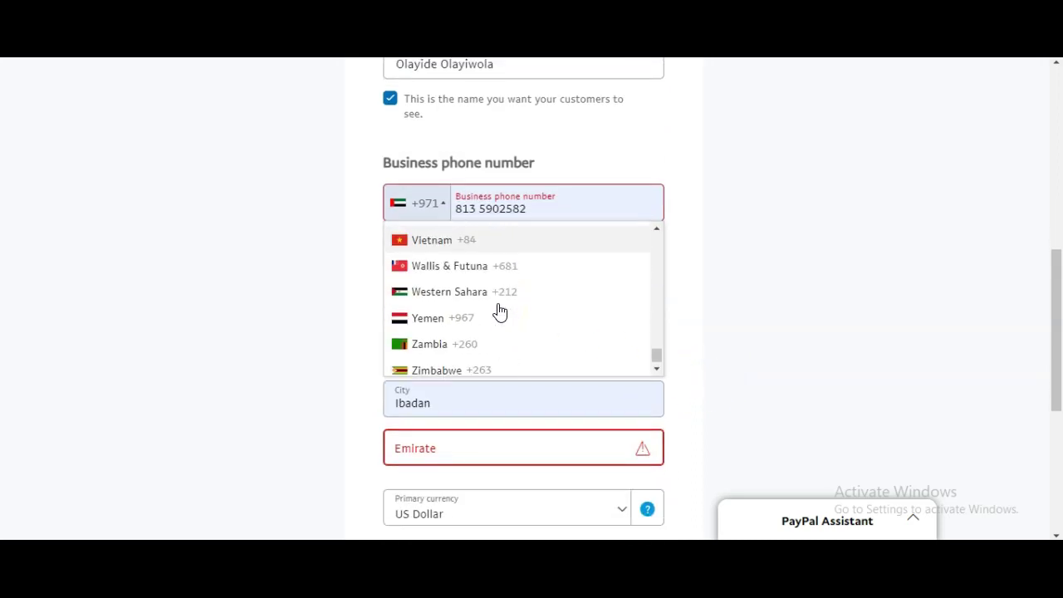
{"action": "scroll", "coordinate": [671, 307], "scroll_direction": "up", "scroll_amount": 3}
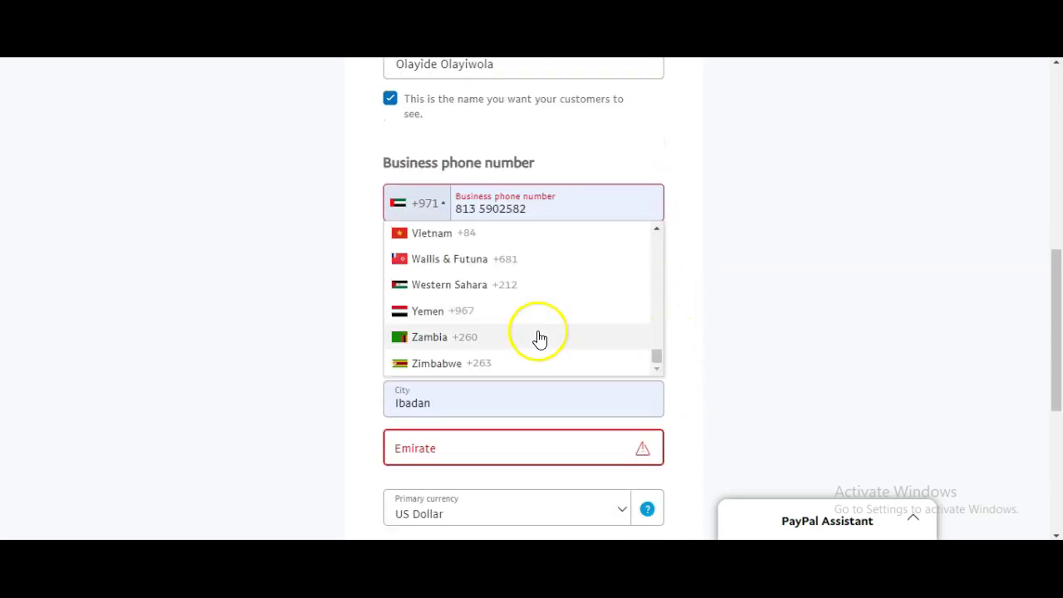
{"action": "scroll", "coordinate": [539, 338], "scroll_direction": "down", "scroll_amount": 1}
{"action": "scroll", "coordinate": [555, 238], "scroll_direction": "up", "scroll_amount": 5}
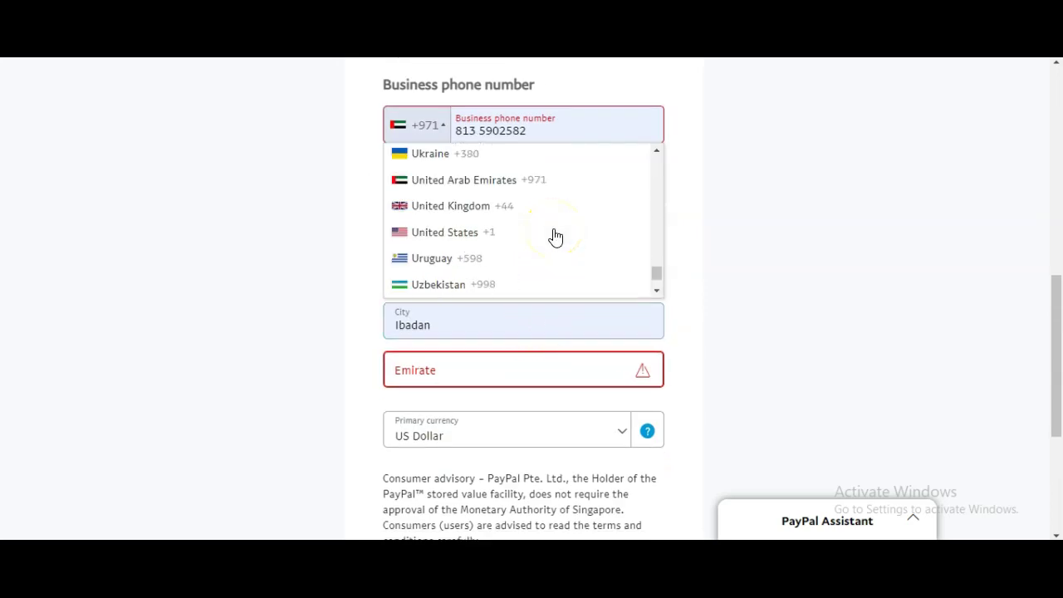
{"action": "scroll", "coordinate": [556, 237], "scroll_direction": "up", "scroll_amount": 9}
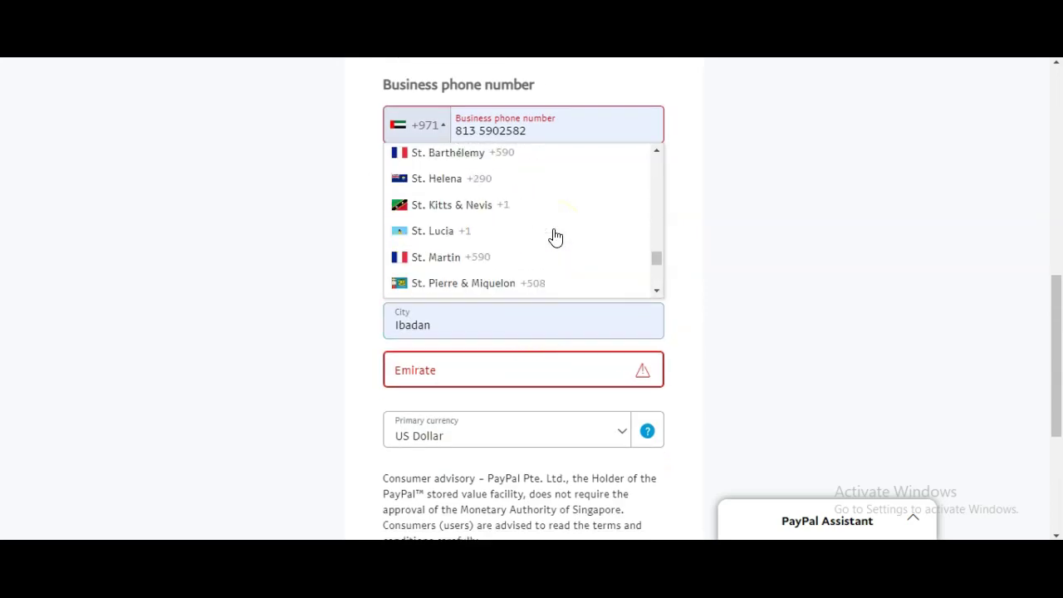
{"action": "scroll", "coordinate": [556, 237], "scroll_direction": "up", "scroll_amount": 4}
{"action": "scroll", "coordinate": [555, 238], "scroll_direction": "up", "scroll_amount": 1}
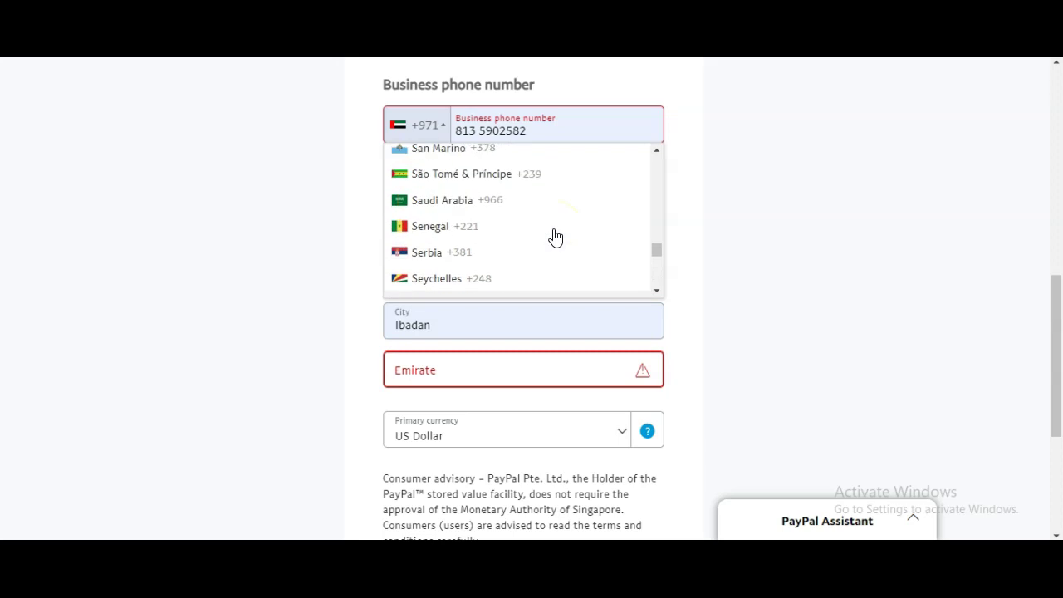
{"action": "scroll", "coordinate": [555, 238], "scroll_direction": "up", "scroll_amount": 5}
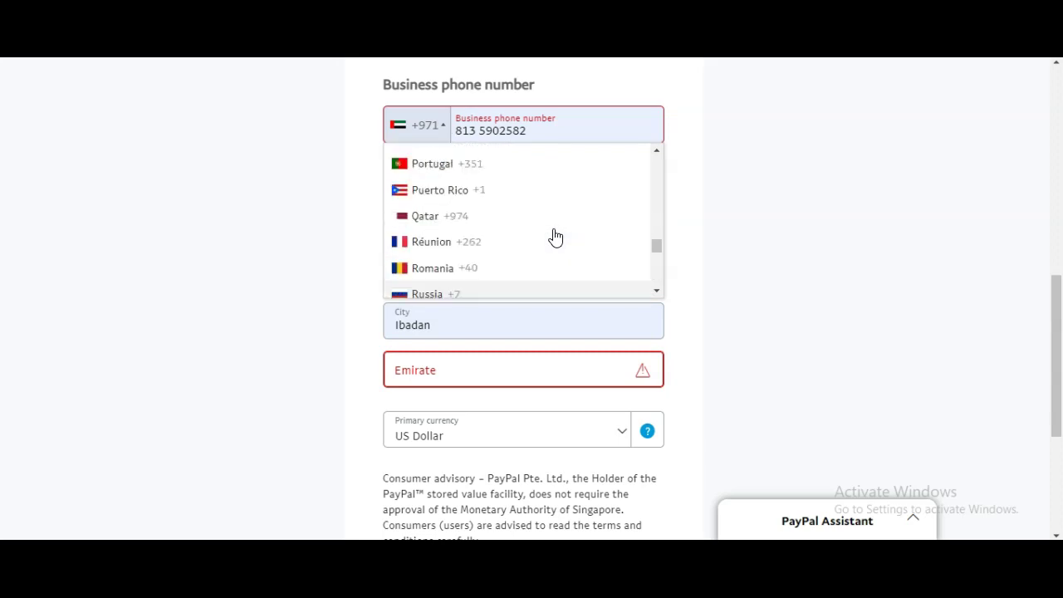
{"action": "scroll", "coordinate": [556, 238], "scroll_direction": "up", "scroll_amount": 5}
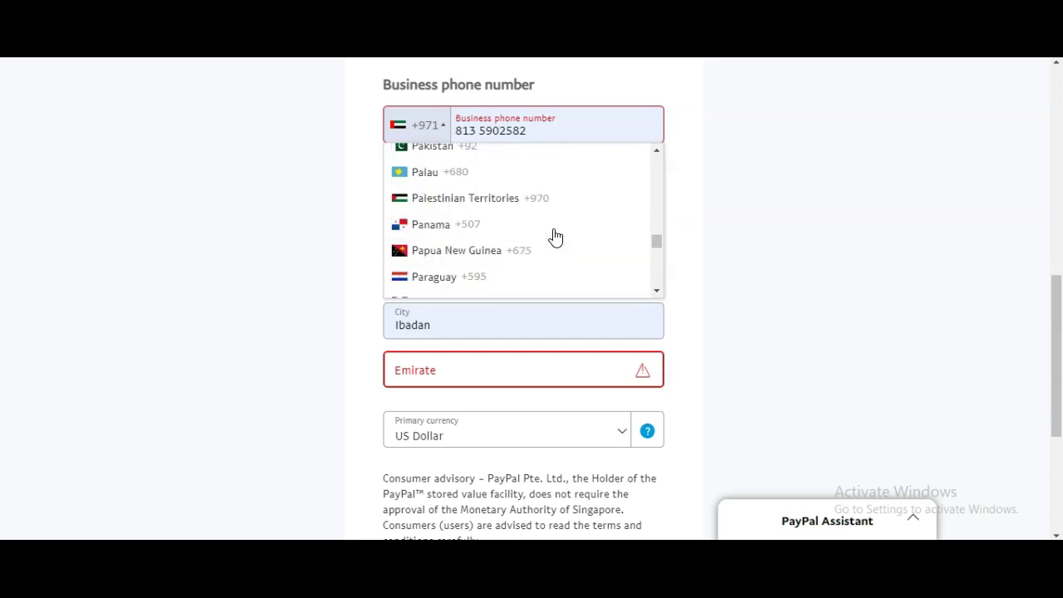
{"action": "scroll", "coordinate": [556, 238], "scroll_direction": "up", "scroll_amount": 5}
{"action": "scroll", "coordinate": [556, 237], "scroll_direction": "down", "scroll_amount": 1}
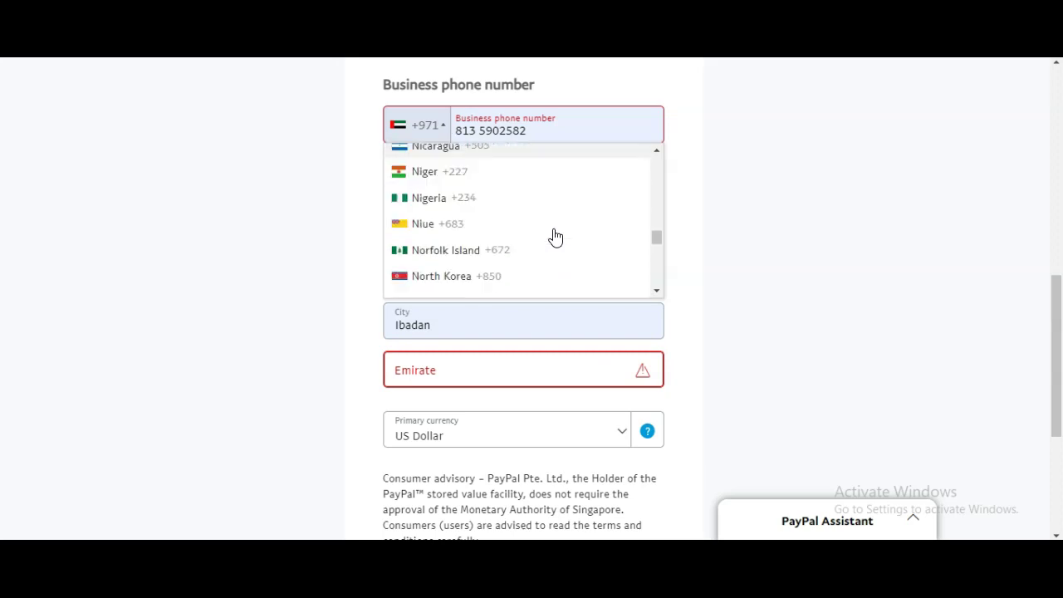
{"action": "left_click", "coordinate": [435, 201]}
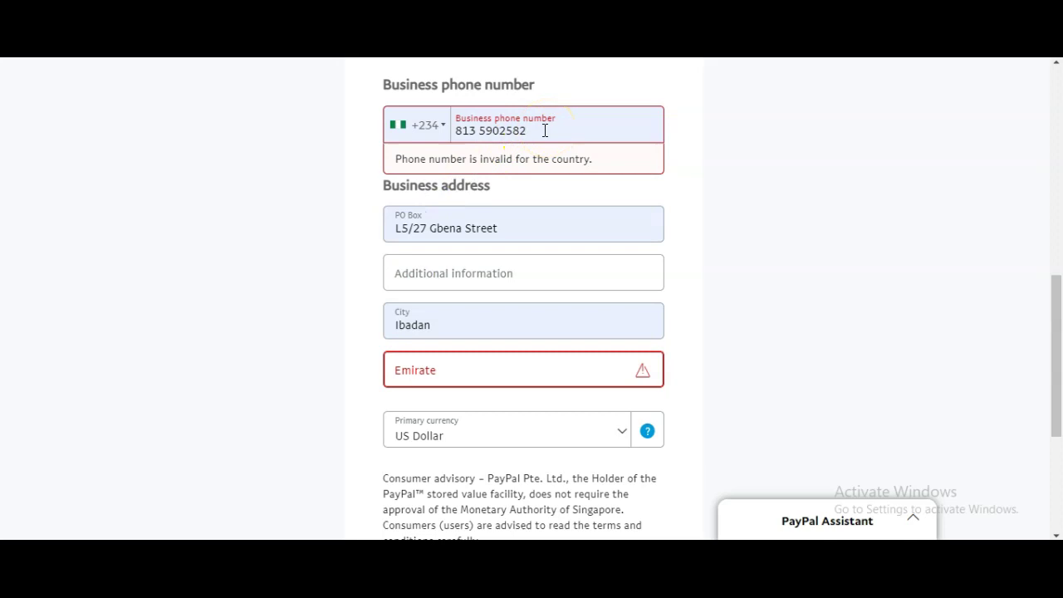
Delete the extra digit from the business phone number
{"action": "left_click", "coordinate": [458, 133]}
{"action": "left_click", "coordinate": [479, 130]}
{"action": "key", "text": "BackSpace"}
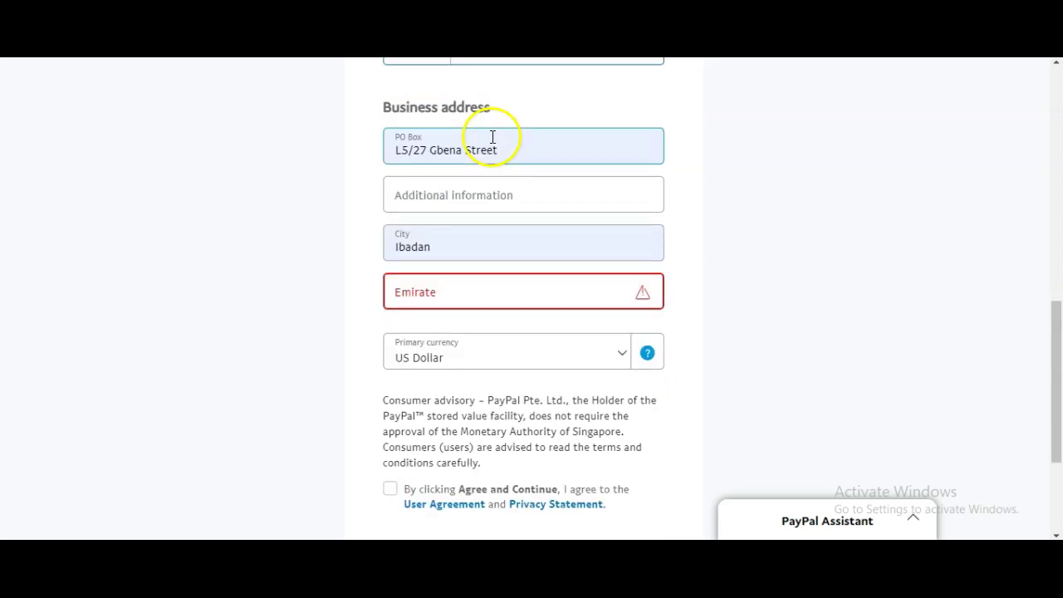
Clear the PO Box street address and paste the street address back in
{"action": "left_click", "coordinate": [450, 155]}
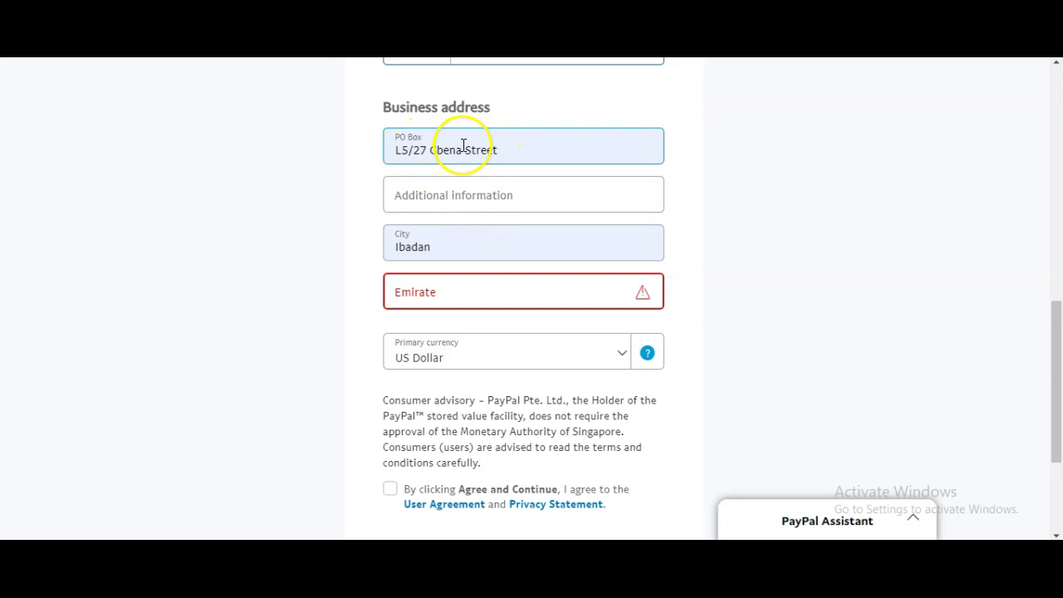
{"action": "left_click_drag", "start_coordinate": [503, 151], "coordinate": [374, 158]}
{"action": "key", "text": "ctrl+c"}
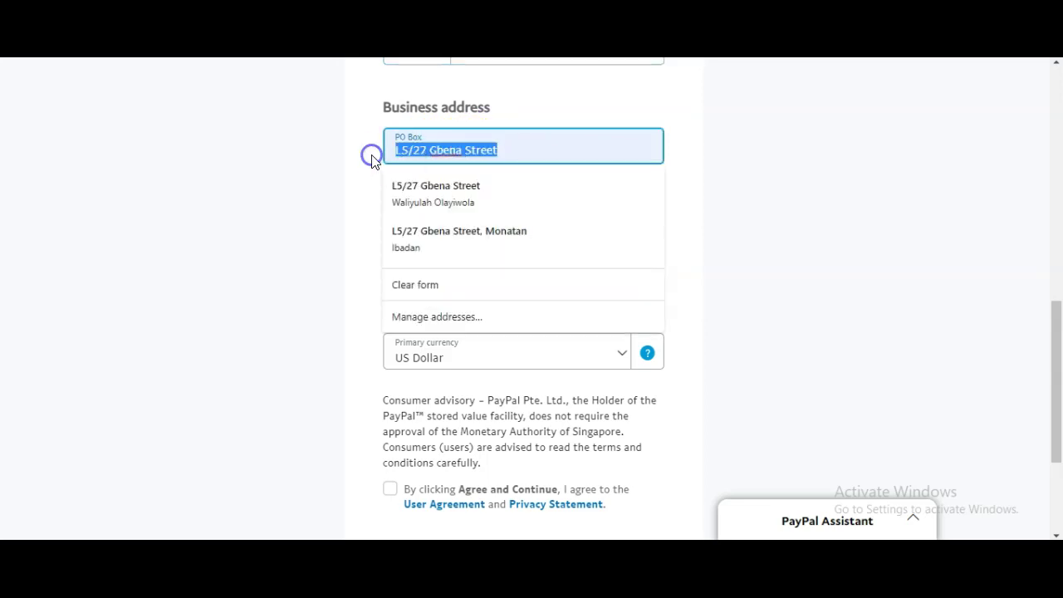
{"action": "key", "text": "BackSpace"}
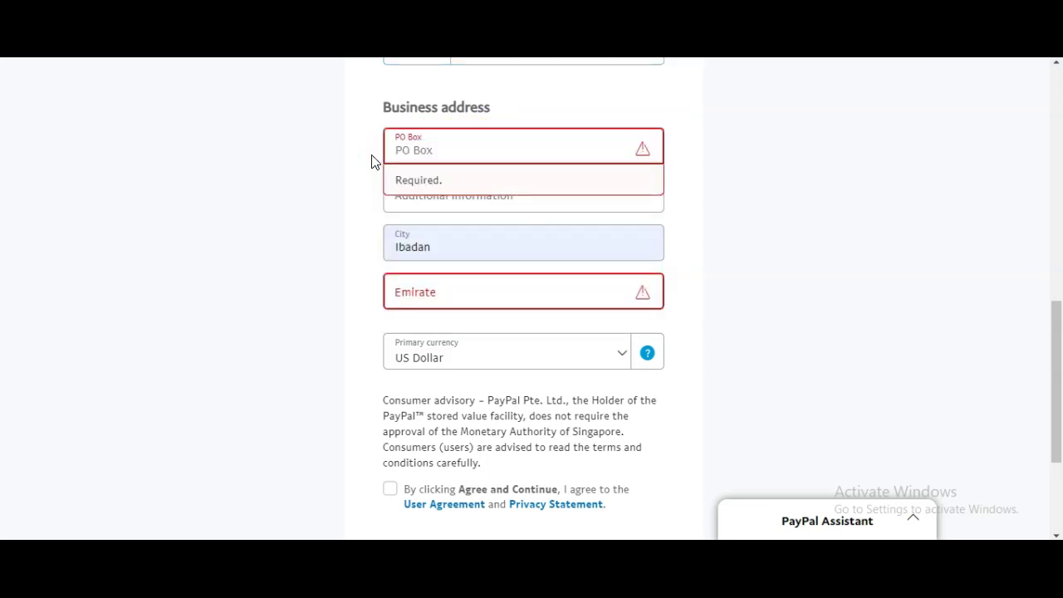
{"action": "left_click", "coordinate": [486, 155]}
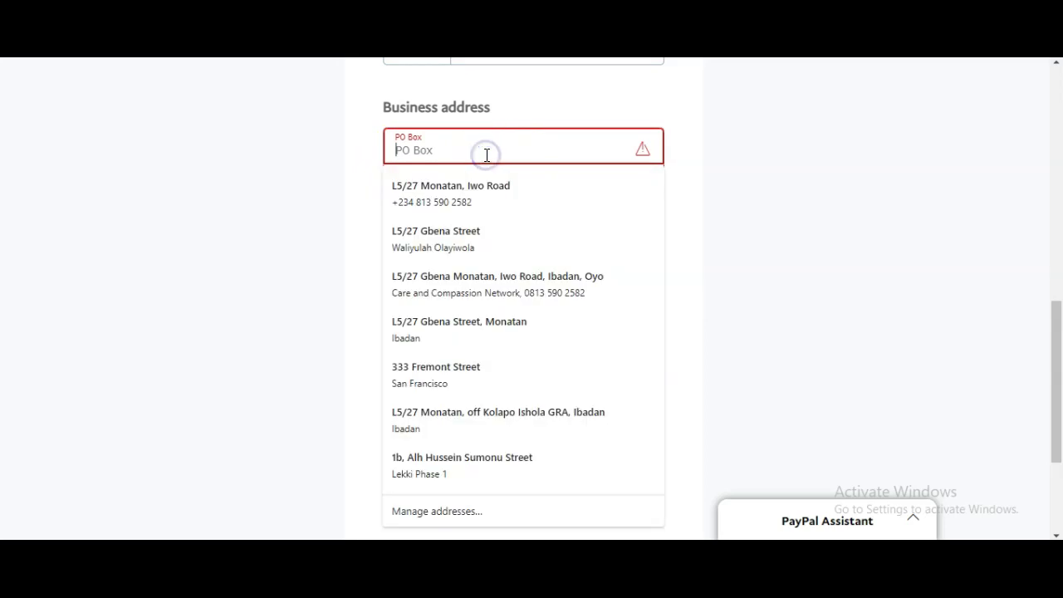
{"action": "key", "text": "ctrl+v"}
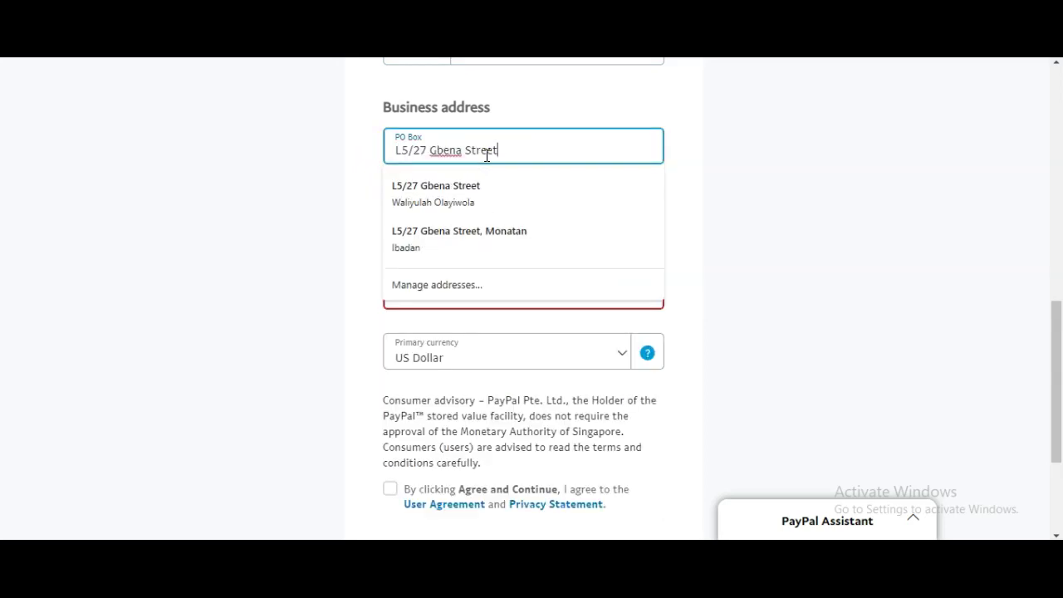
{"action": "left_click", "coordinate": [750, 183]}
{"action": "left_click", "coordinate": [458, 203]}
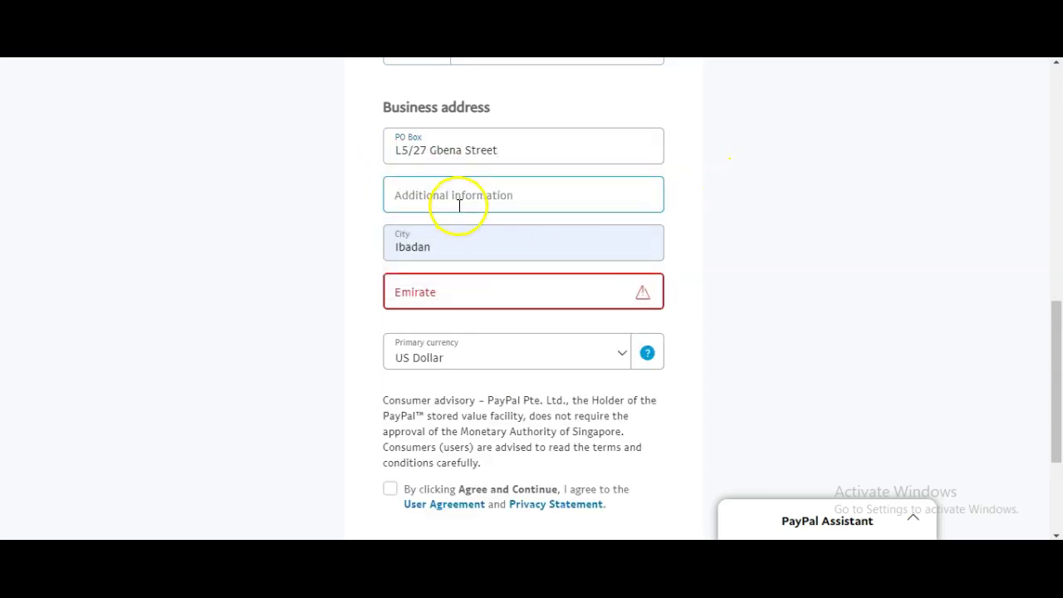
{"action": "left_click", "coordinate": [470, 242]}
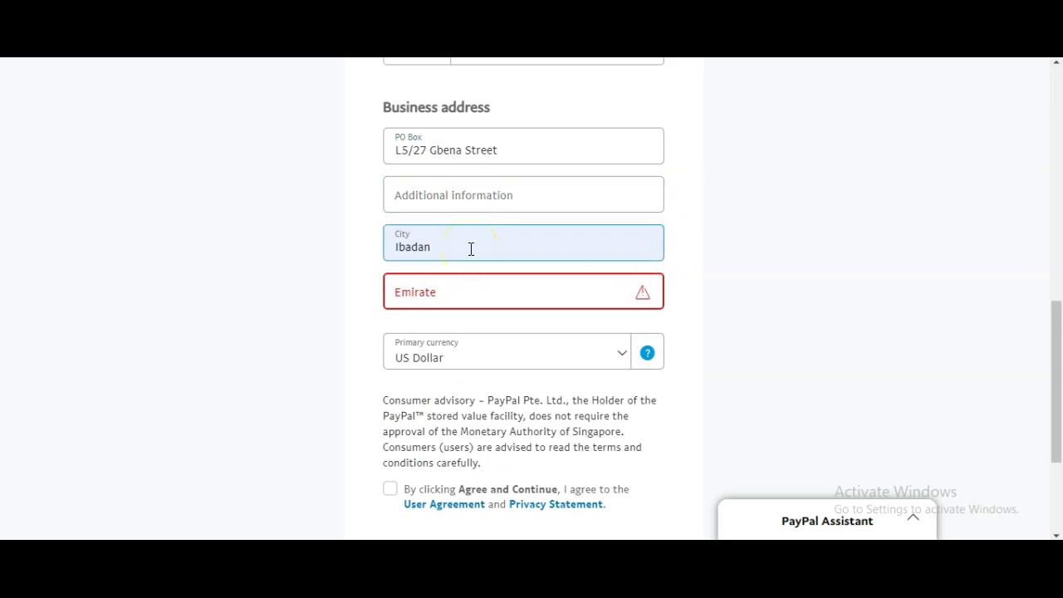
Choose Abu Dhabi as the emirate
{"action": "left_click", "coordinate": [493, 289]}
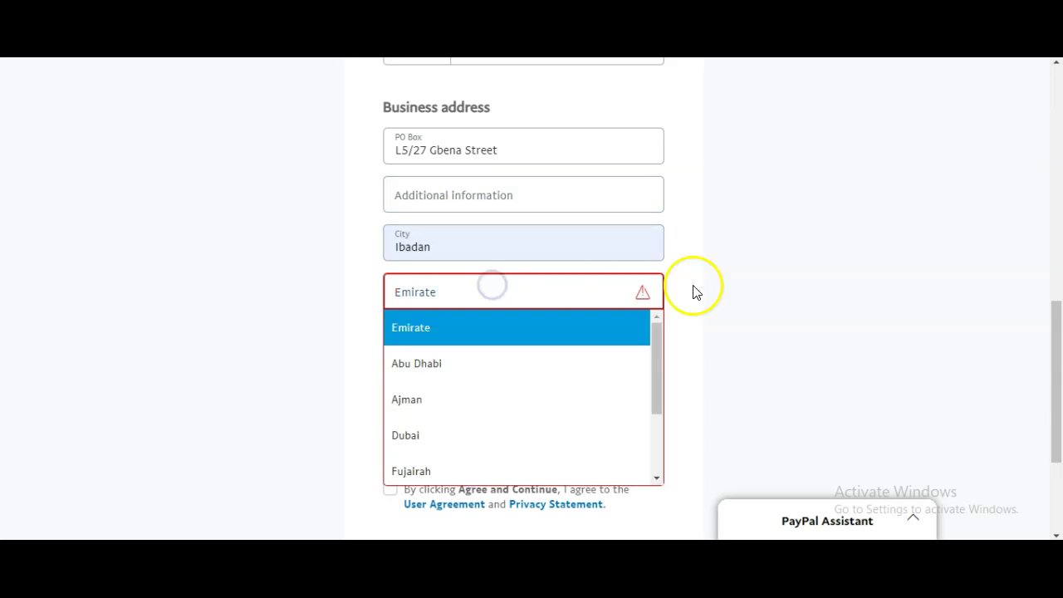
{"action": "scroll", "coordinate": [715, 291], "scroll_direction": "down", "scroll_amount": 2}
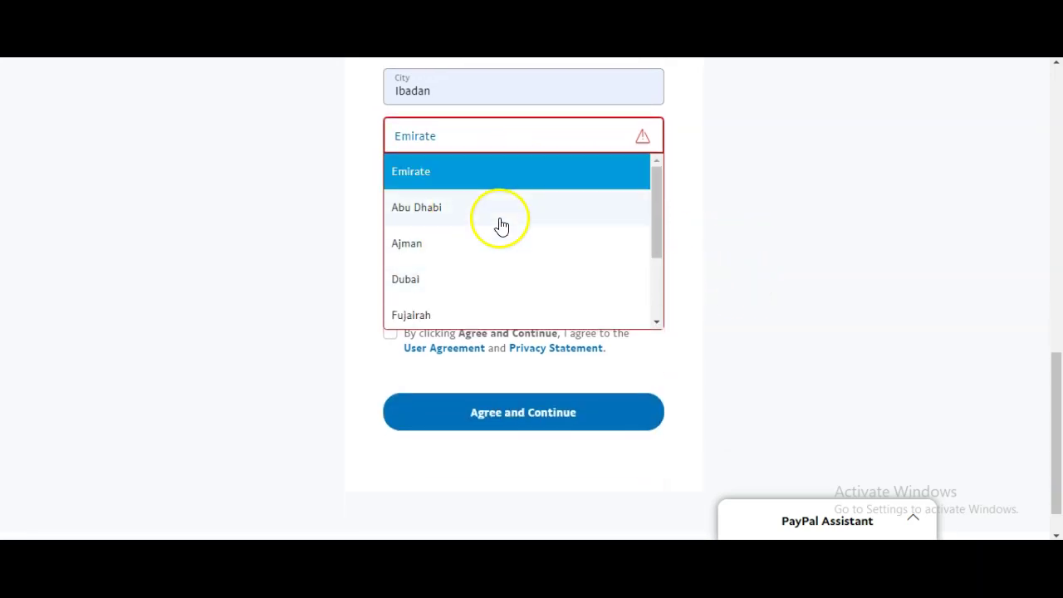
{"action": "scroll", "coordinate": [460, 277], "scroll_direction": "down", "scroll_amount": 3}
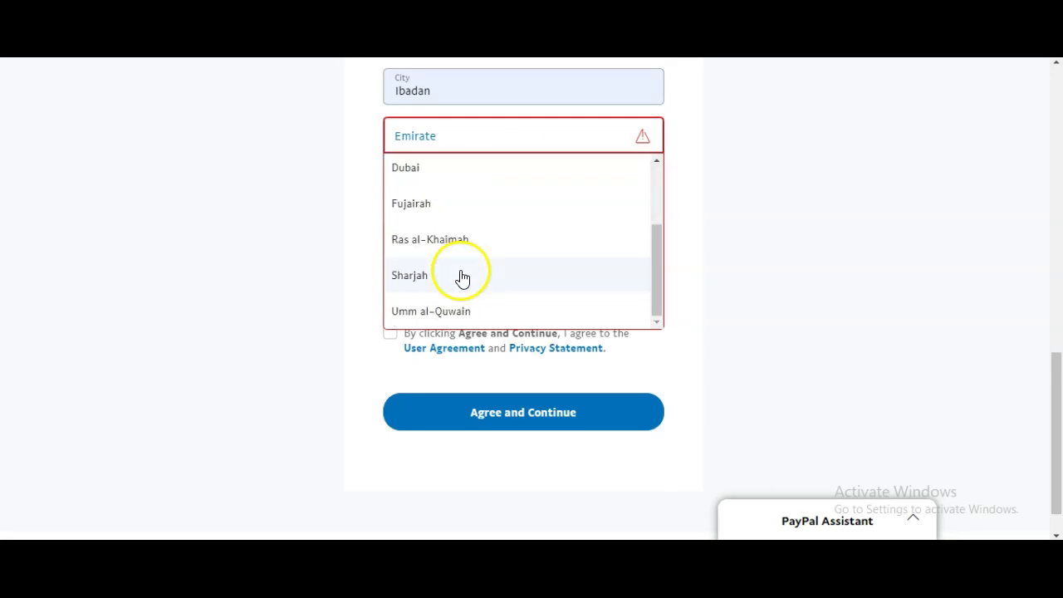
{"action": "scroll", "coordinate": [463, 286], "scroll_direction": "up", "scroll_amount": 5}
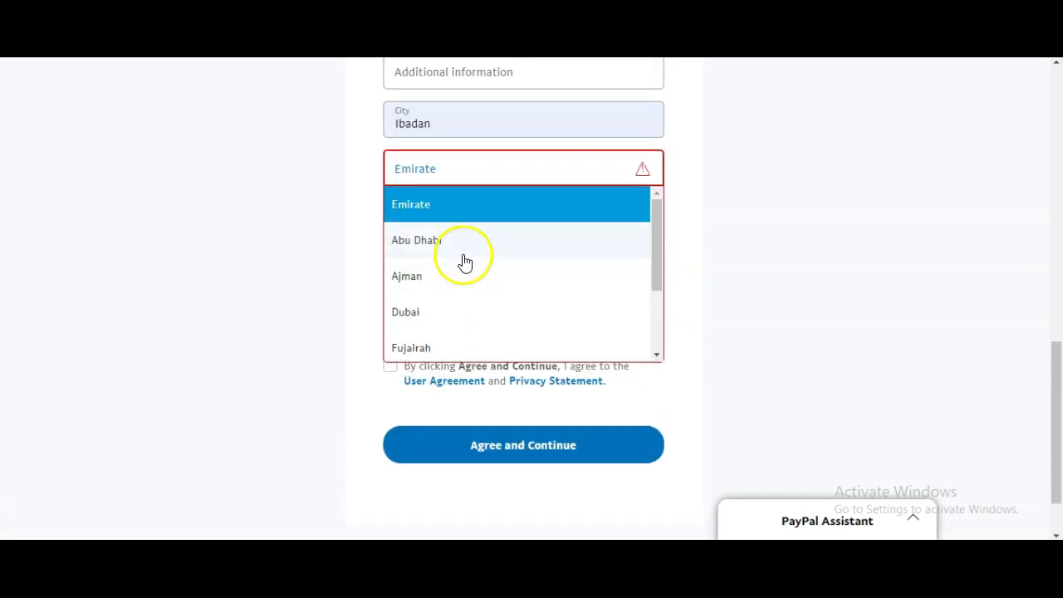
{"action": "left_click", "coordinate": [463, 258]}
{"action": "left_click", "coordinate": [485, 175]}
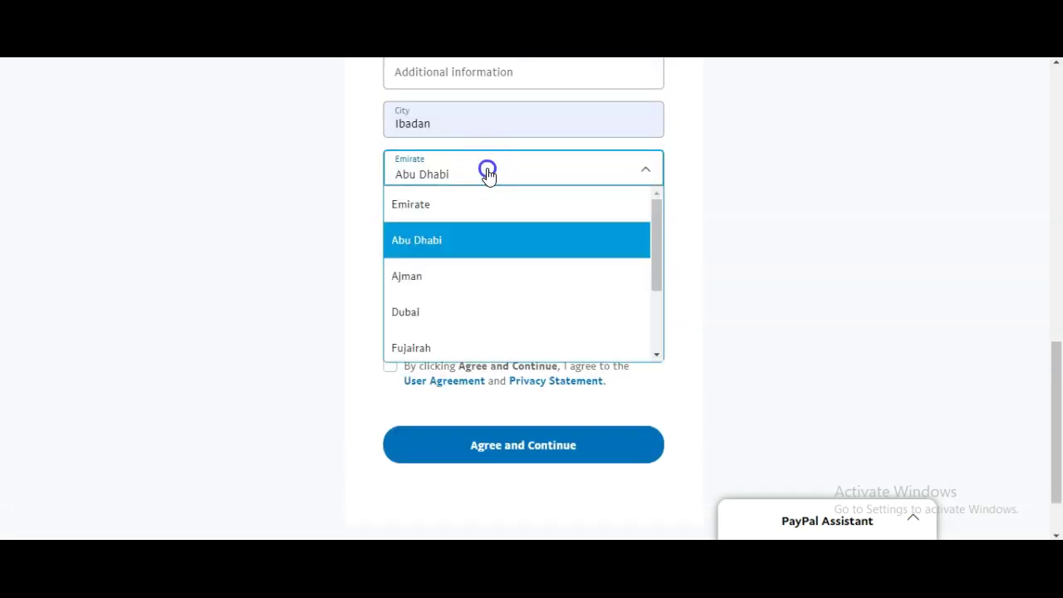
{"action": "left_click", "coordinate": [459, 243]}
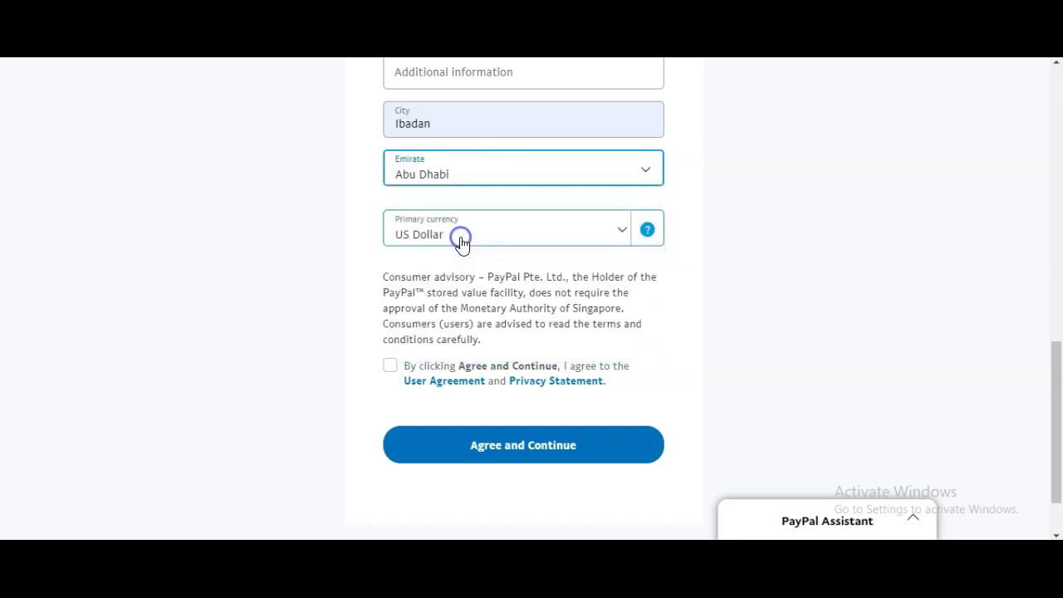
Keep US Dollar as primary currency, accept the User Agreement, and submit the details
{"action": "left_click", "coordinate": [615, 237]}
{"action": "scroll", "coordinate": [468, 360], "scroll_direction": "down", "scroll_amount": 5}
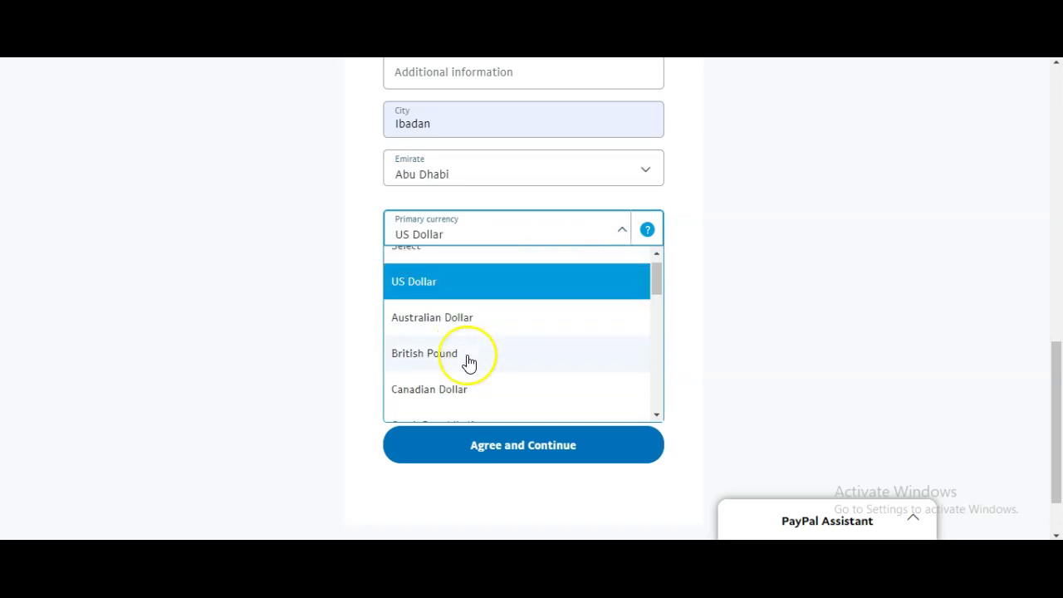
{"action": "scroll", "coordinate": [468, 362], "scroll_direction": "down", "scroll_amount": 4}
{"action": "scroll", "coordinate": [468, 362], "scroll_direction": "up", "scroll_amount": 8}
{"action": "scroll", "coordinate": [468, 362], "scroll_direction": "up", "scroll_amount": 1}
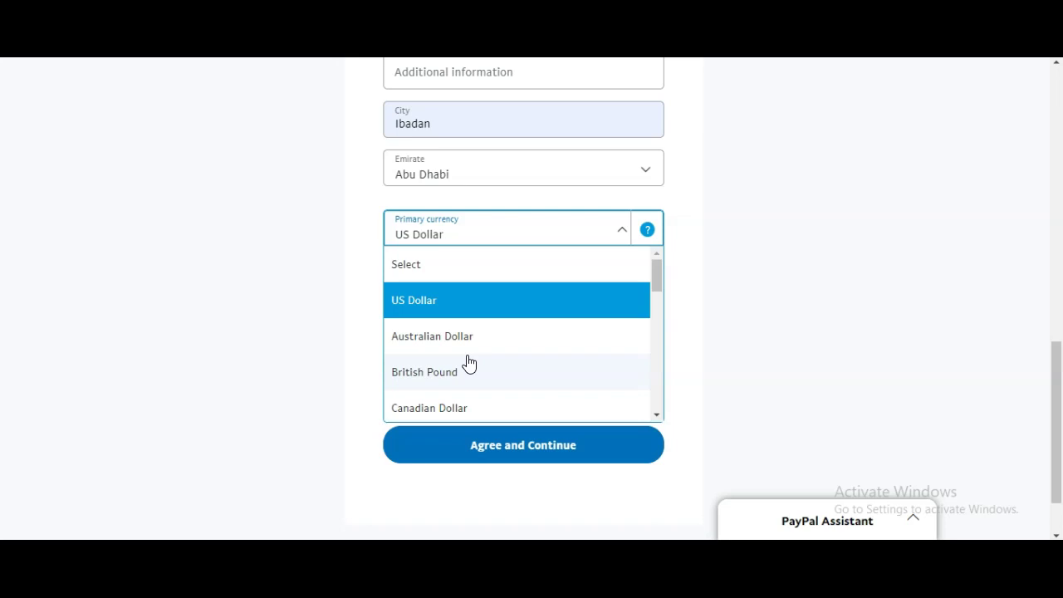
{"action": "left_click", "coordinate": [451, 304]}
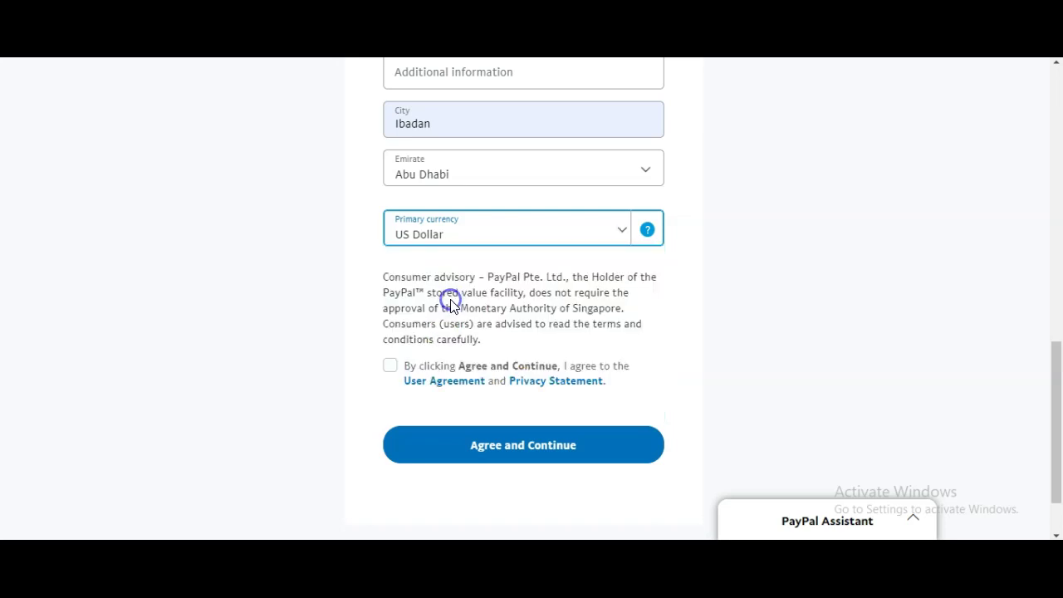
{"action": "left_click", "coordinate": [390, 367]}
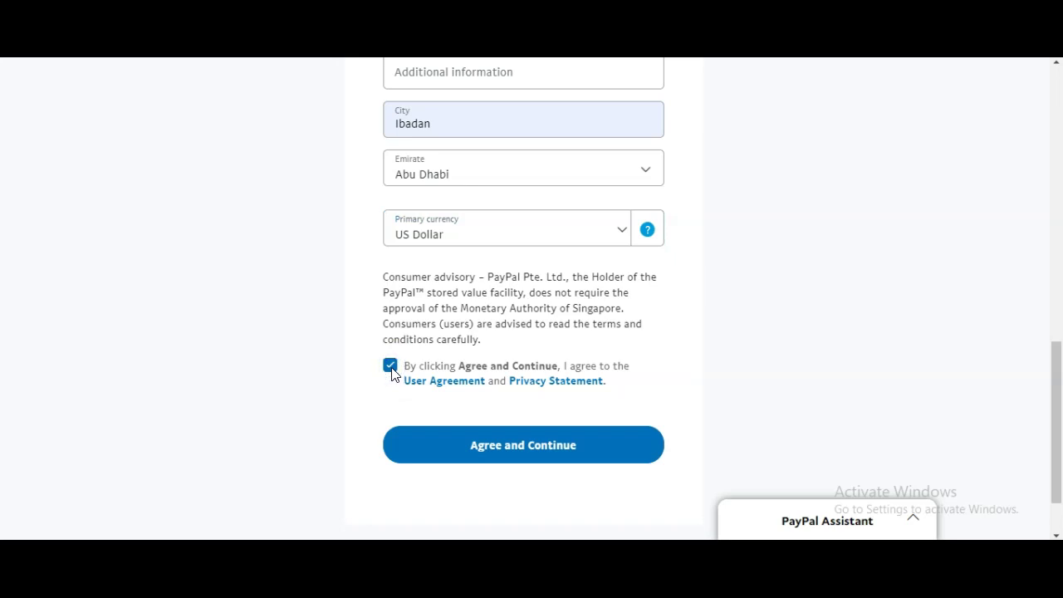
{"action": "left_click", "coordinate": [548, 440]}
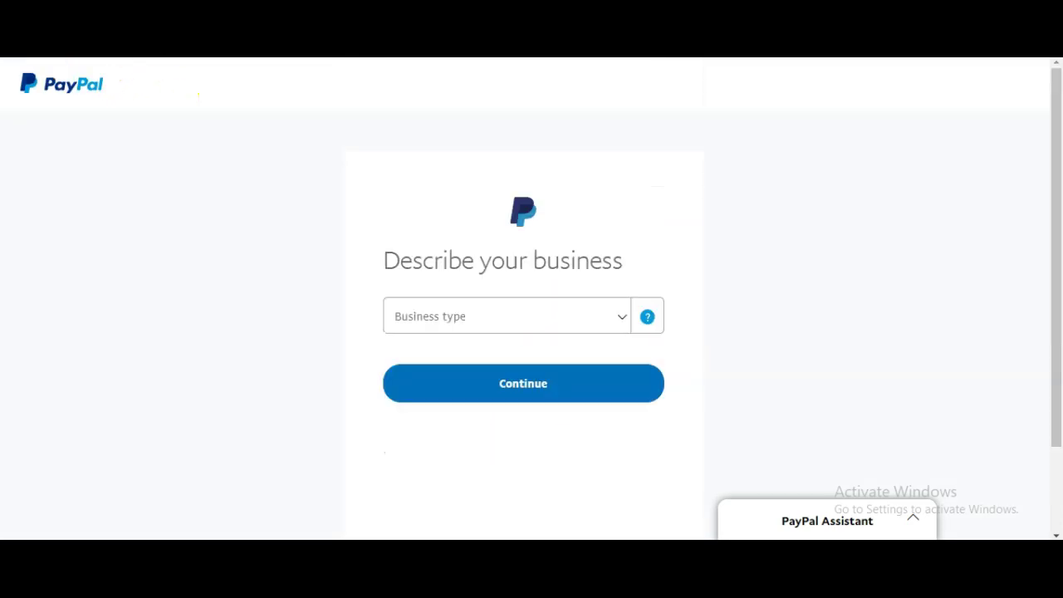
Set business type to Individual/Sole Proprietorship and category to Direct Marketing–Other Direct Marketers via keyword 'Marketing'
{"action": "left_click", "coordinate": [619, 323]}
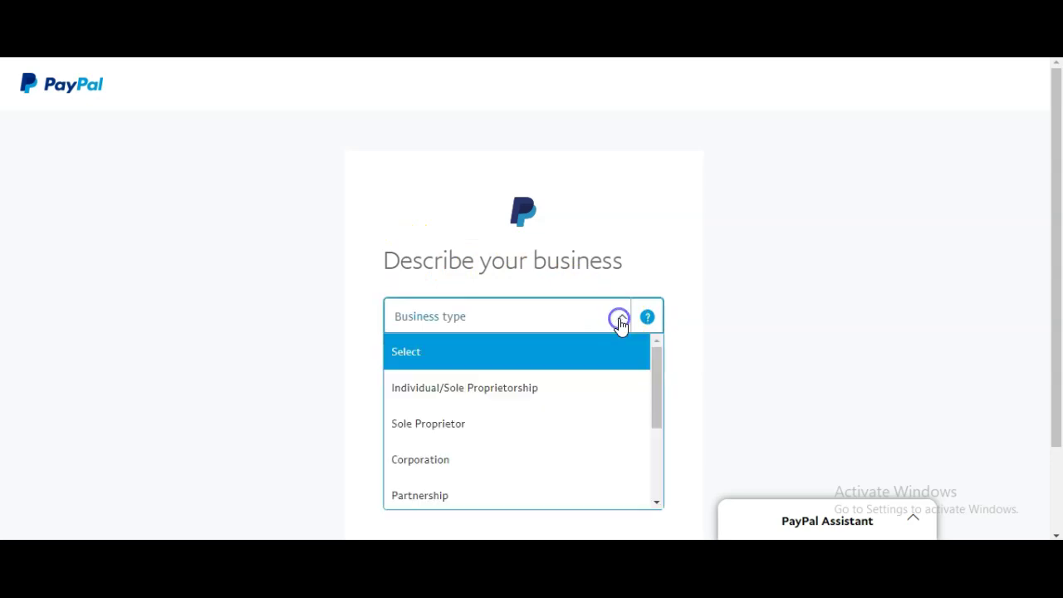
{"action": "scroll", "coordinate": [764, 373], "scroll_direction": "down", "scroll_amount": 1}
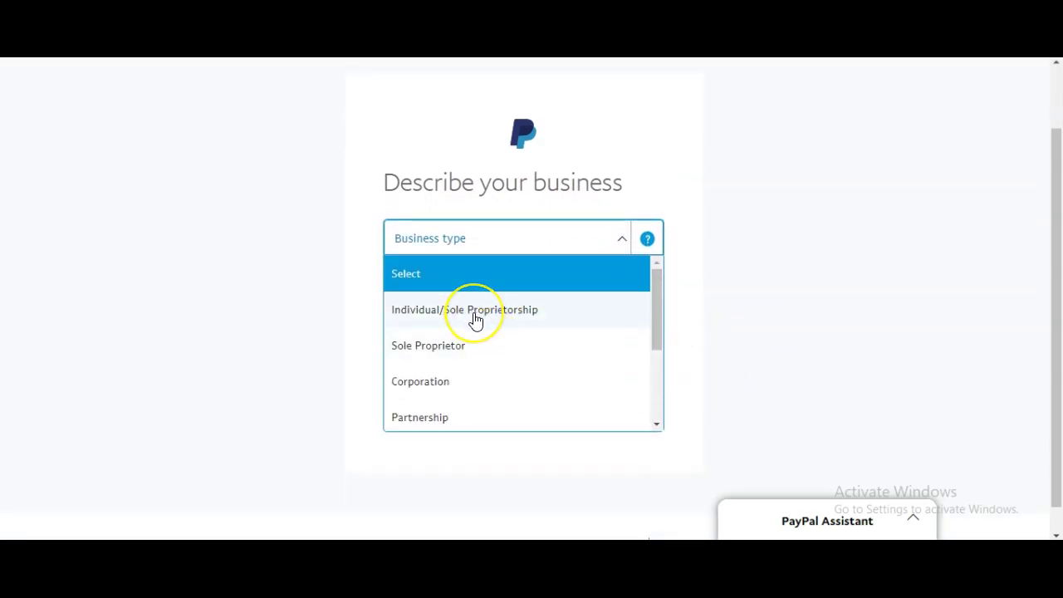
{"action": "left_click", "coordinate": [475, 321]}
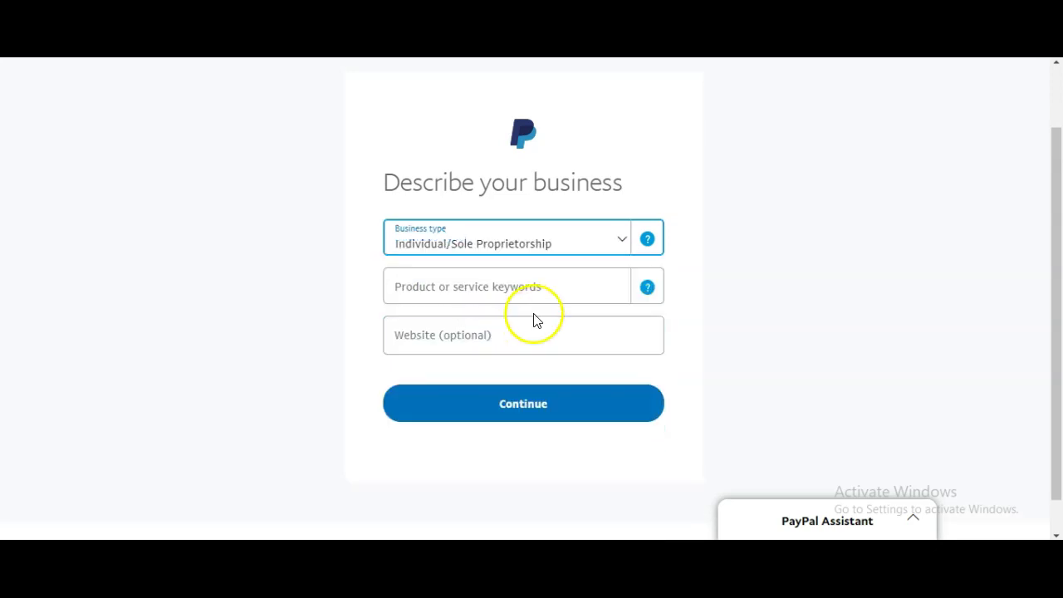
{"action": "left_click", "coordinate": [561, 289]}
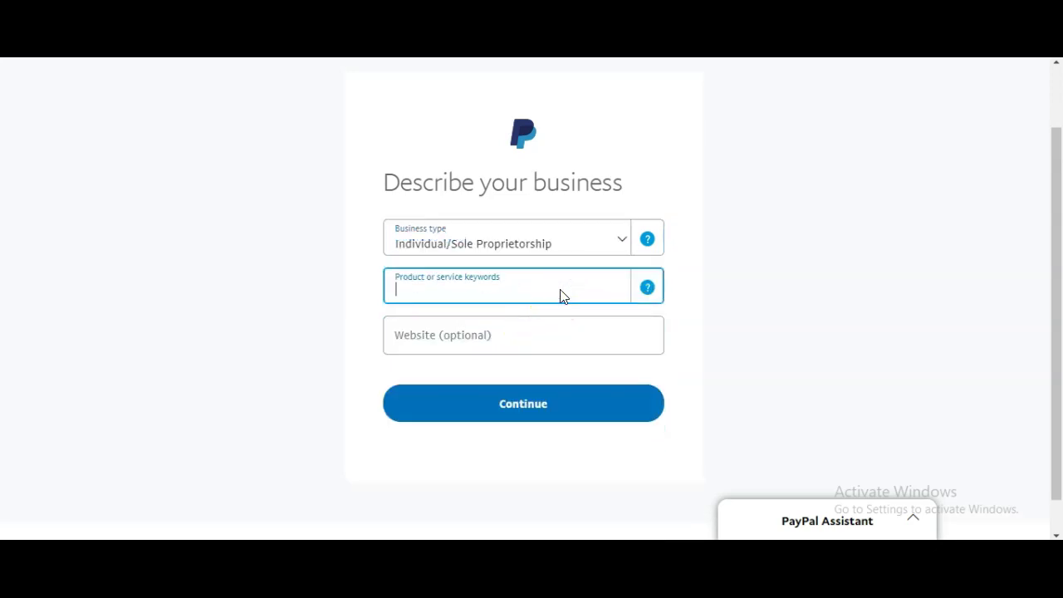
{"action": "type", "text": "Ma"}
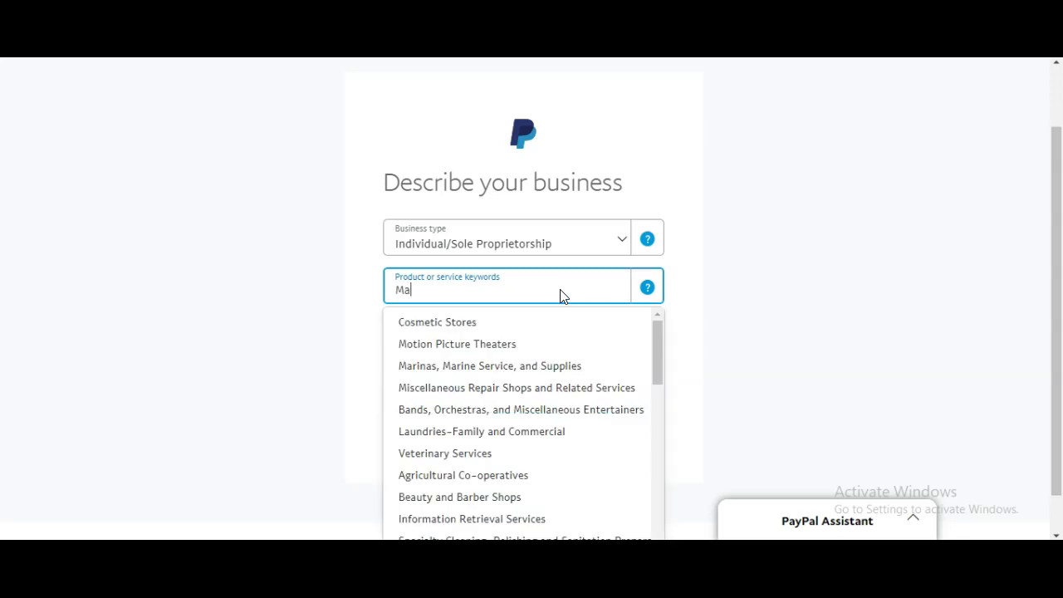
{"action": "type", "text": "rketing"}
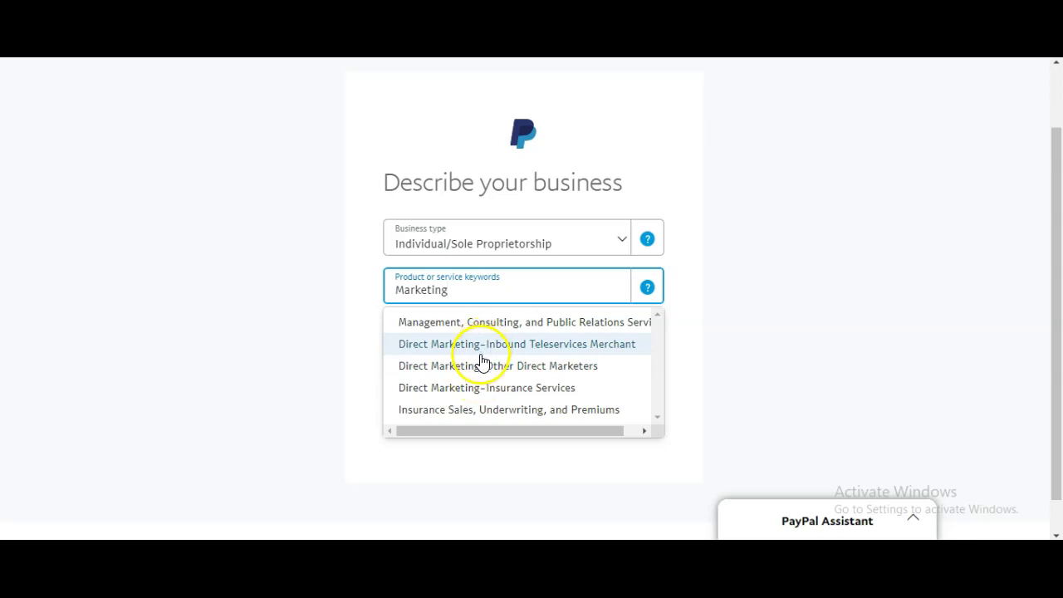
{"action": "scroll", "coordinate": [481, 358], "scroll_direction": "down", "scroll_amount": 1}
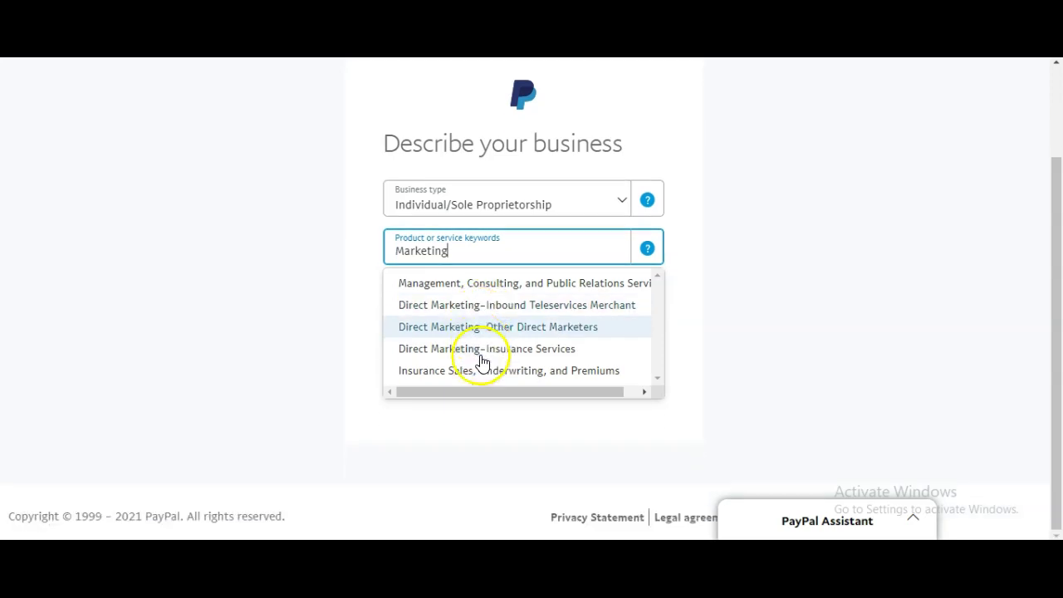
{"action": "left_click", "coordinate": [478, 330]}
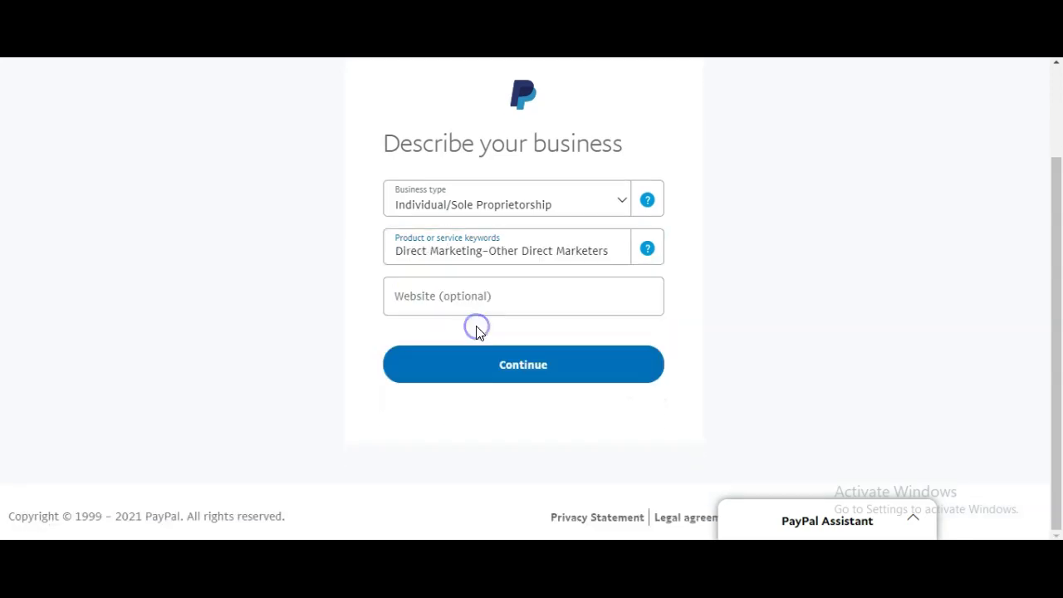
Leave the optional website field blank and submit the business description
{"action": "left_click", "coordinate": [490, 295]}
{"action": "left_click", "coordinate": [490, 294]}
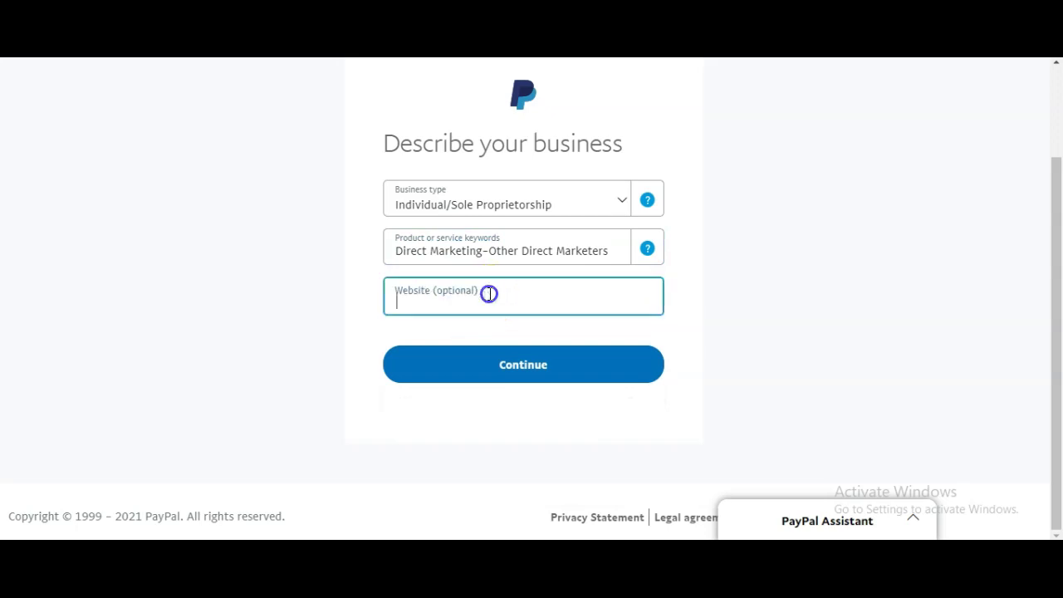
{"action": "left_click", "coordinate": [714, 311]}
{"action": "left_click", "coordinate": [501, 302]}
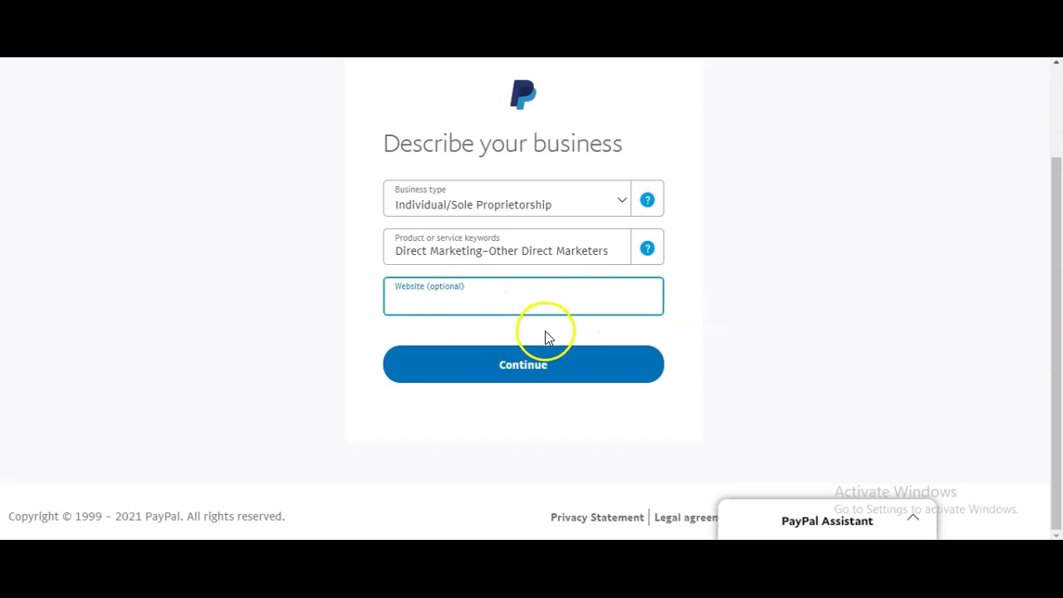
{"action": "left_click", "coordinate": [540, 370]}
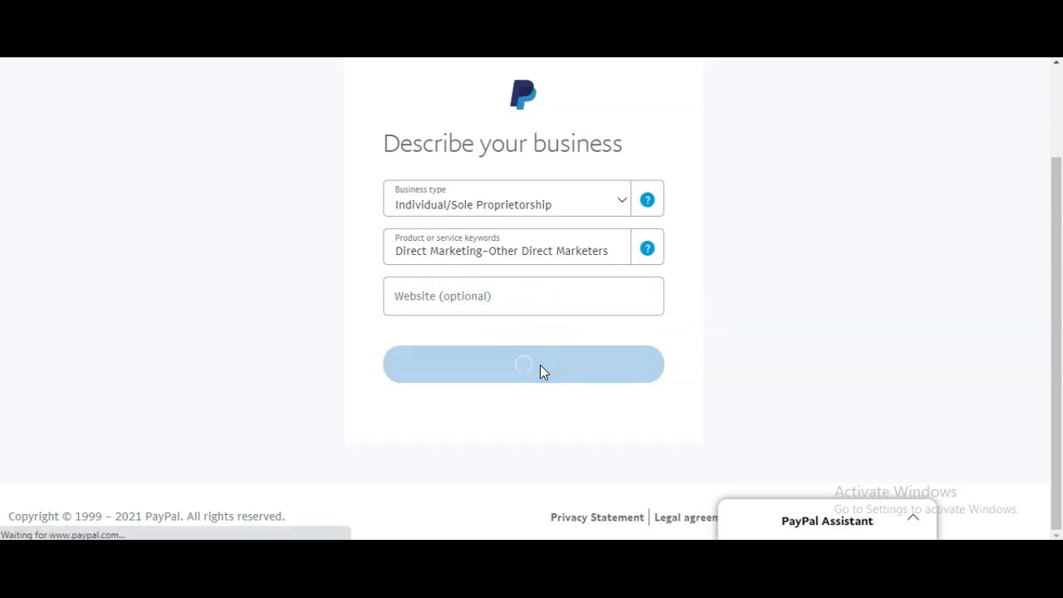
Fill in the date of birth day, month and year, and set nationality to Nigeria
{"action": "scroll", "coordinate": [638, 340], "scroll_direction": "down", "scroll_amount": 2}
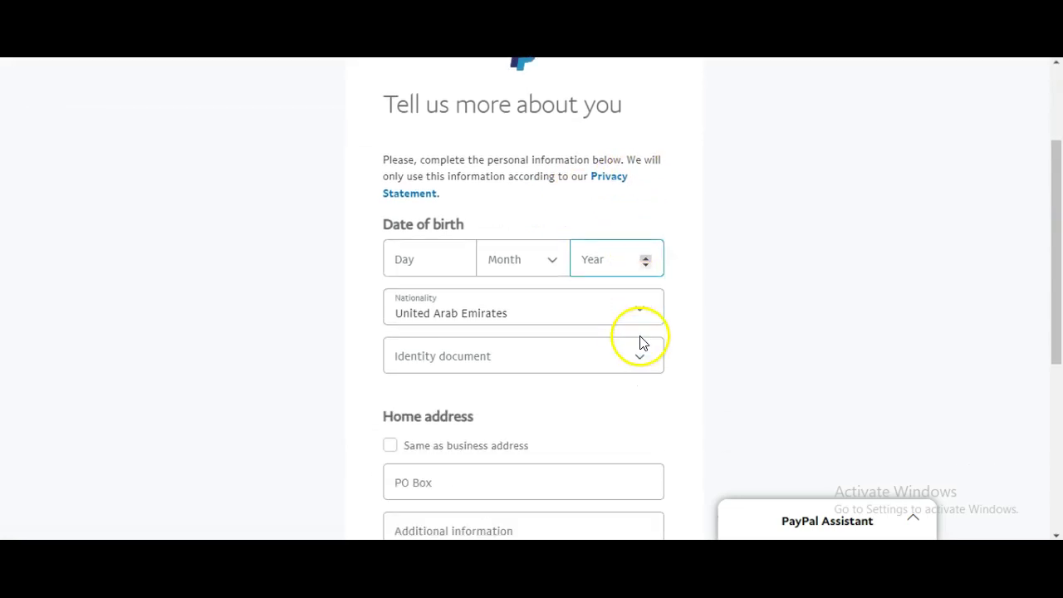
{"action": "left_click", "coordinate": [433, 260]}
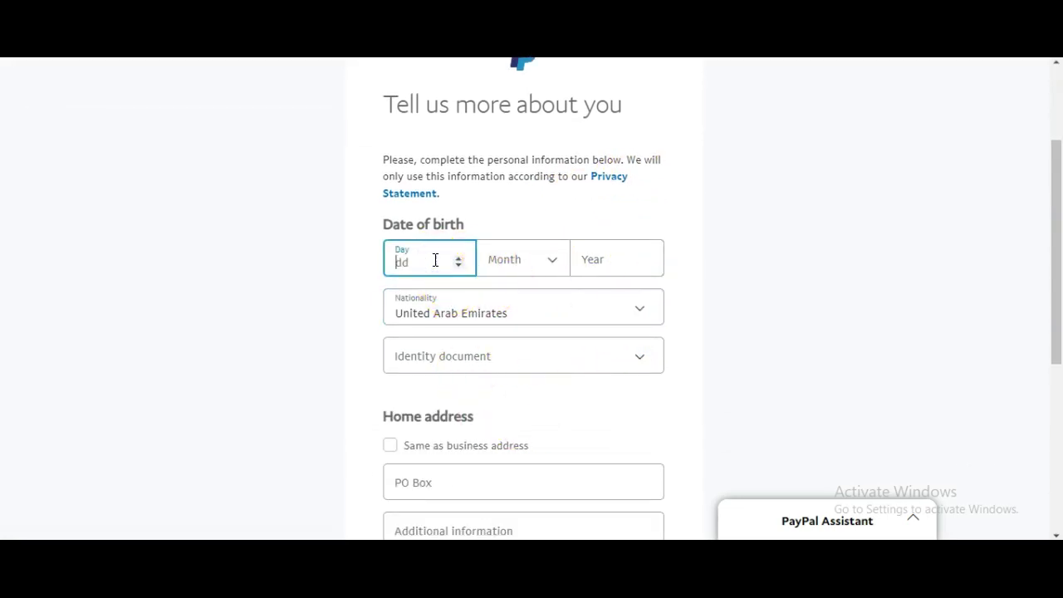
{"action": "left_click", "coordinate": [545, 260]}
{"action": "left_click", "coordinate": [644, 266]}
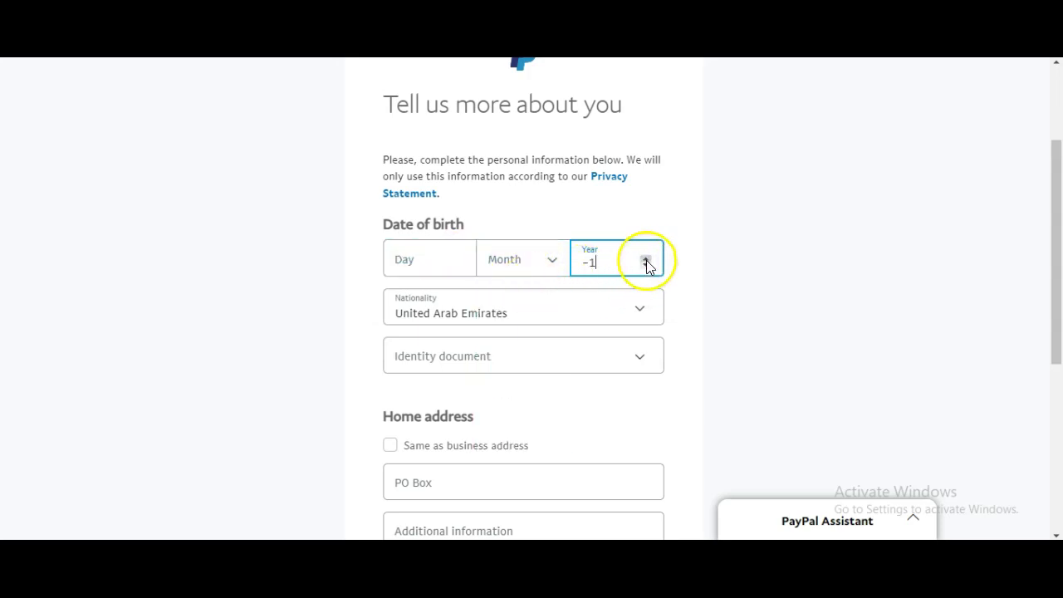
{"action": "left_click", "coordinate": [560, 308]}
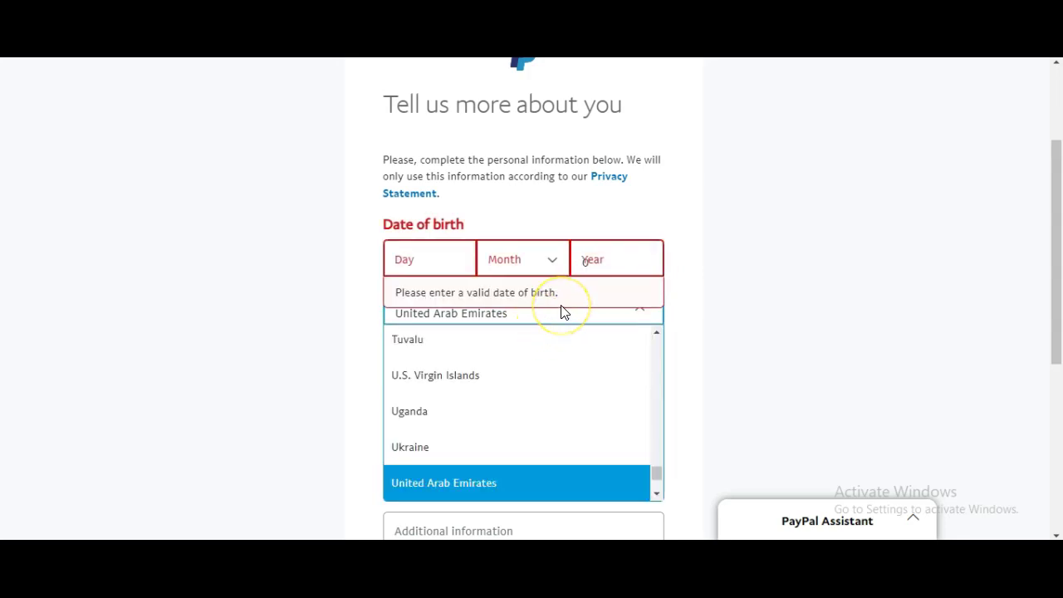
{"action": "key", "text": "n"}
{"action": "scroll", "coordinate": [457, 390], "scroll_direction": "down", "scroll_amount": 1}
{"action": "scroll", "coordinate": [452, 452], "scroll_direction": "down", "scroll_amount": 3}
{"action": "left_click", "coordinate": [429, 433]}
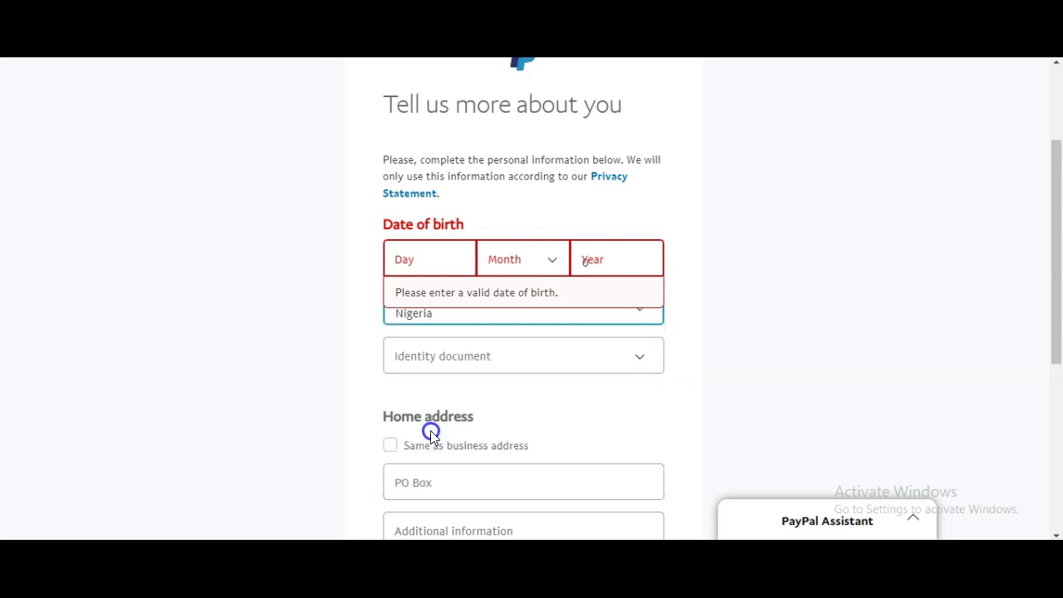
Choose Passport as identity document, enter the passport number, and use the business address as home address
{"action": "left_click", "coordinate": [537, 359]}
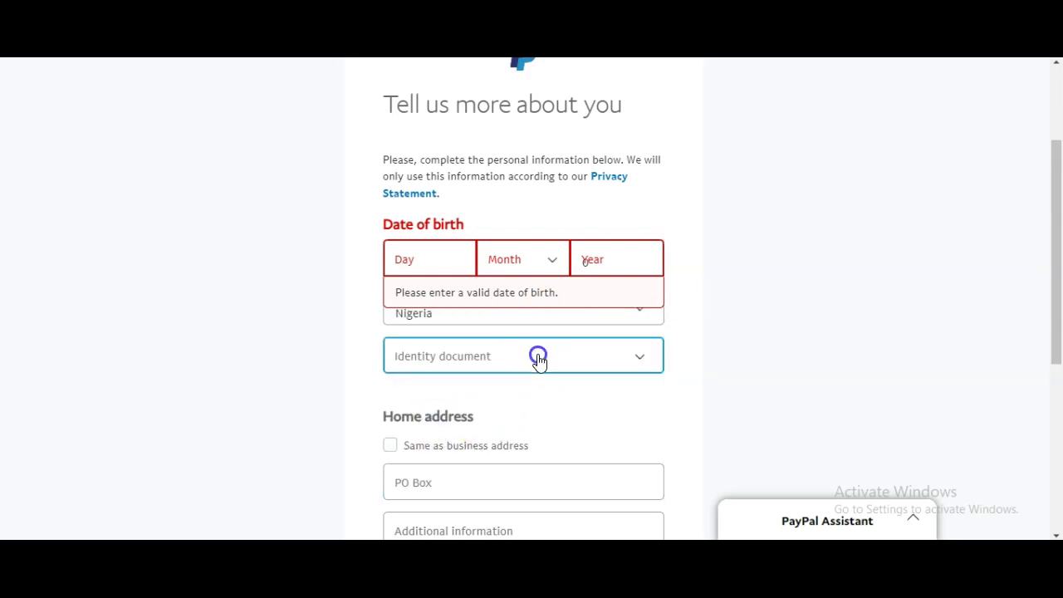
{"action": "scroll", "coordinate": [830, 309], "scroll_direction": "down", "scroll_amount": 2}
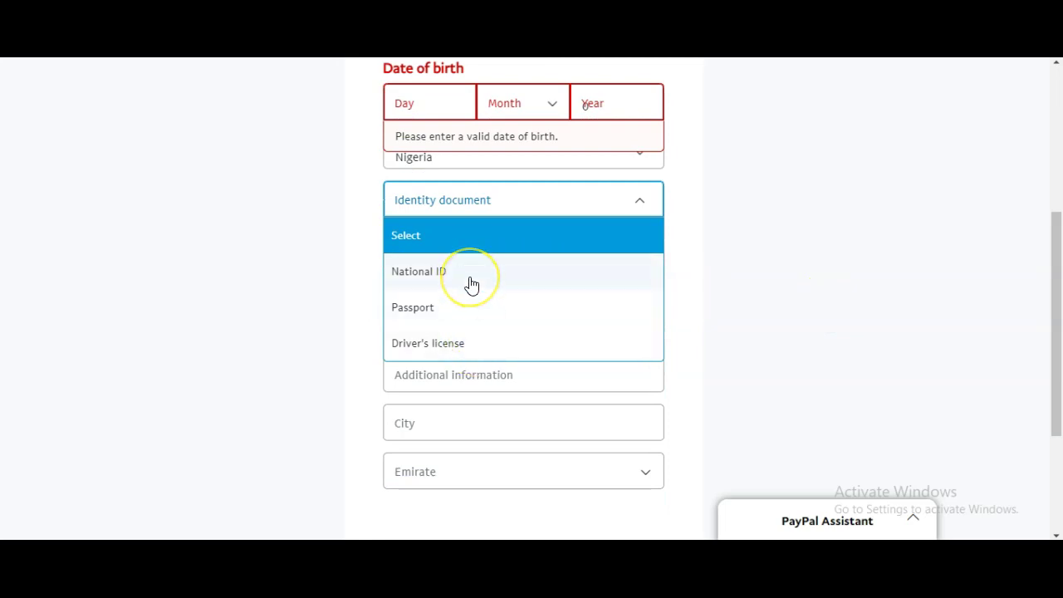
{"action": "left_click", "coordinate": [453, 290]}
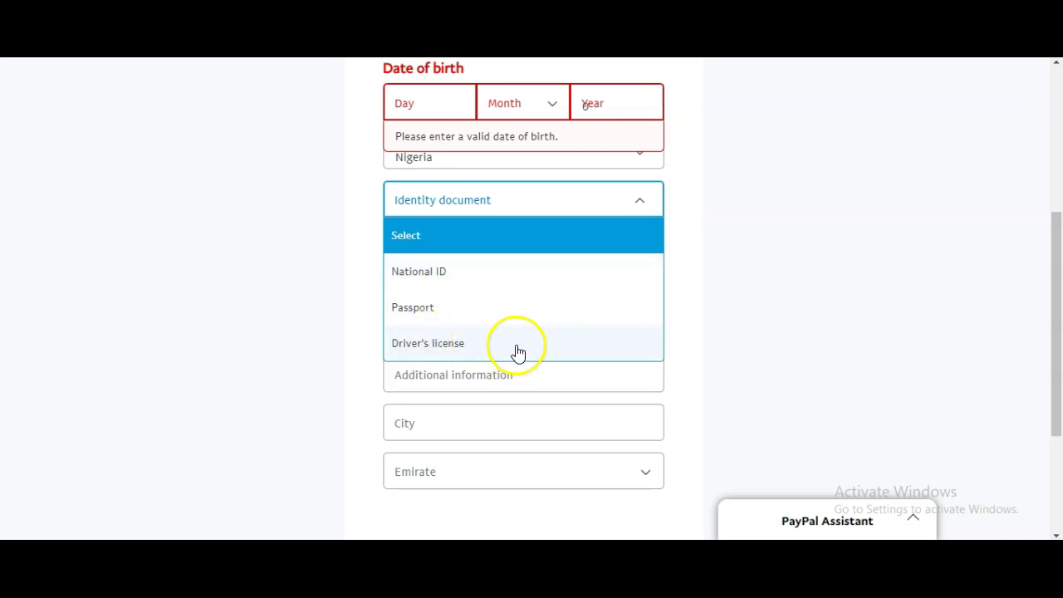
{"action": "left_click", "coordinate": [457, 315]}
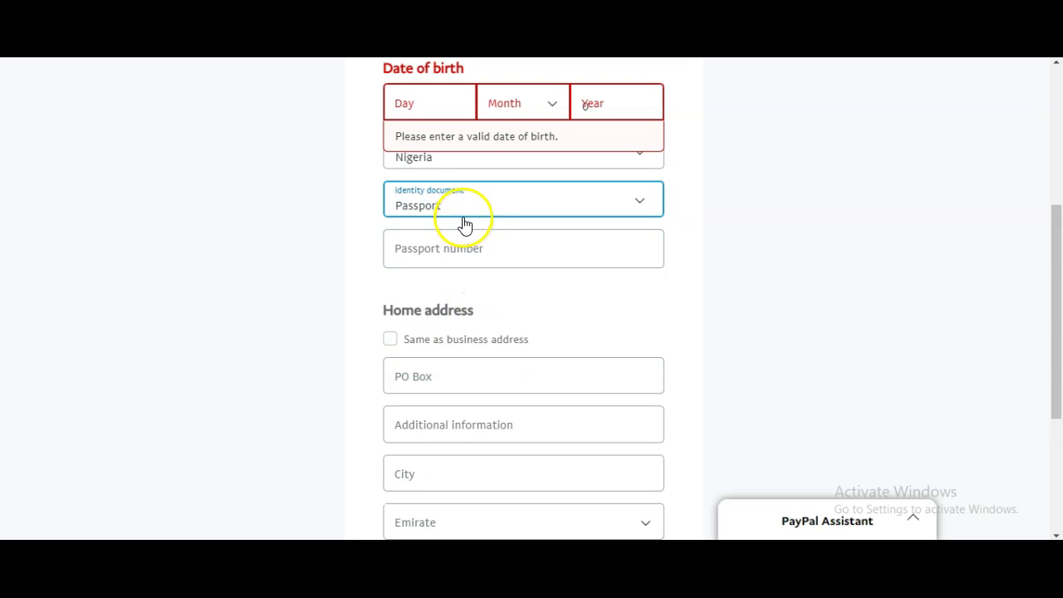
{"action": "left_click", "coordinate": [487, 249]}
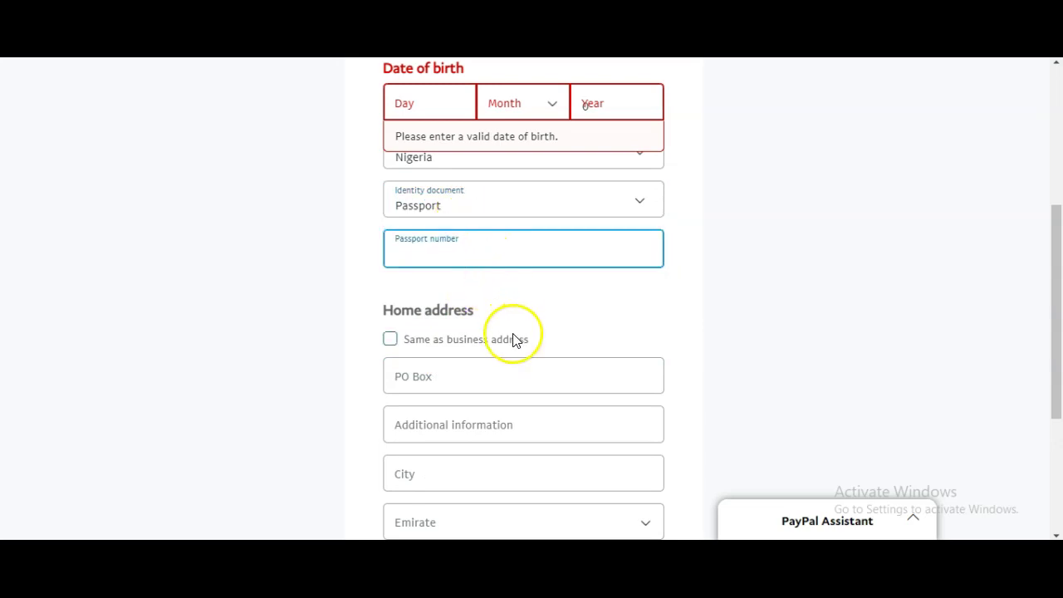
{"action": "scroll", "coordinate": [513, 339], "scroll_direction": "down", "scroll_amount": 1}
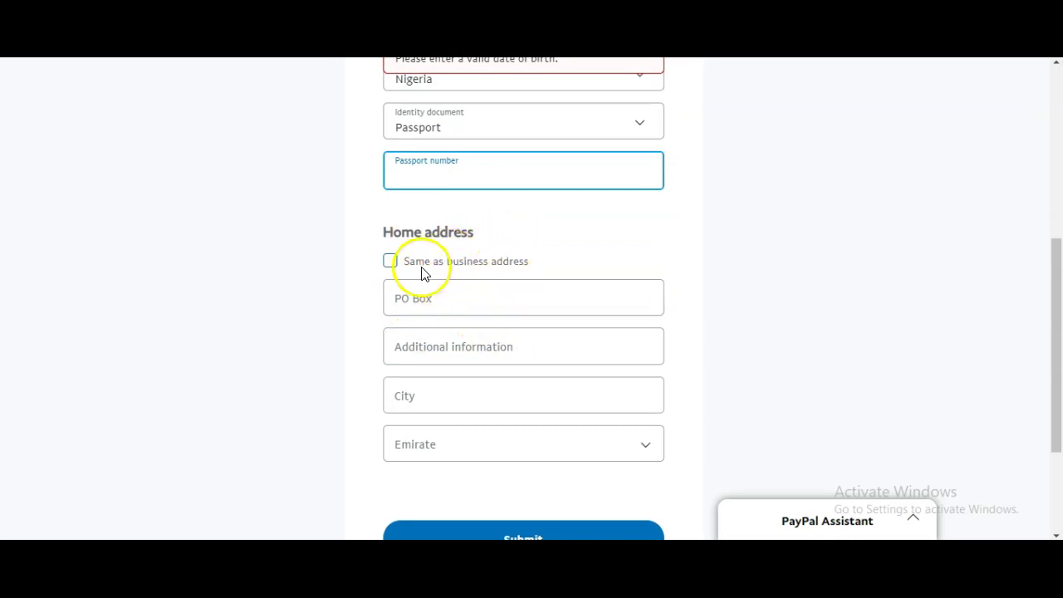
{"action": "left_click", "coordinate": [390, 263]}
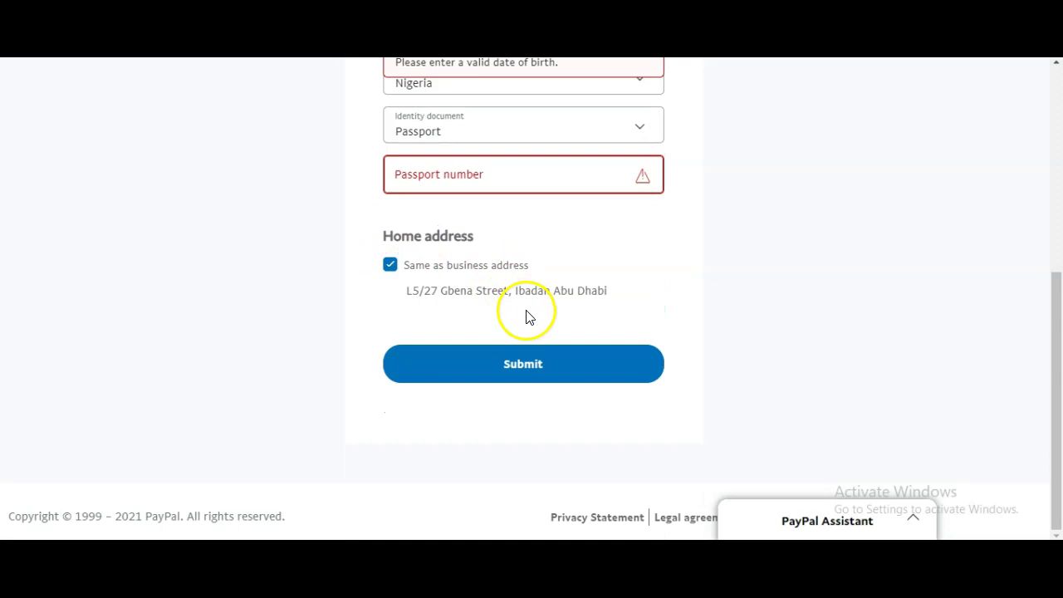
Submit the personal details form until the business dashboard loads
{"action": "left_click", "coordinate": [544, 367]}
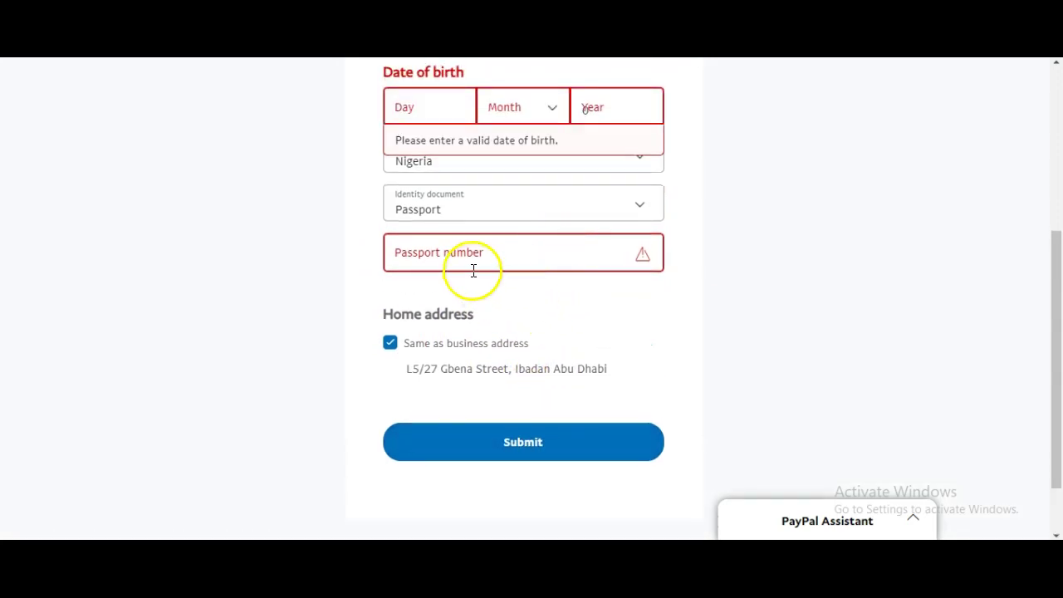
{"action": "scroll", "coordinate": [541, 254], "scroll_direction": "up", "scroll_amount": 2}
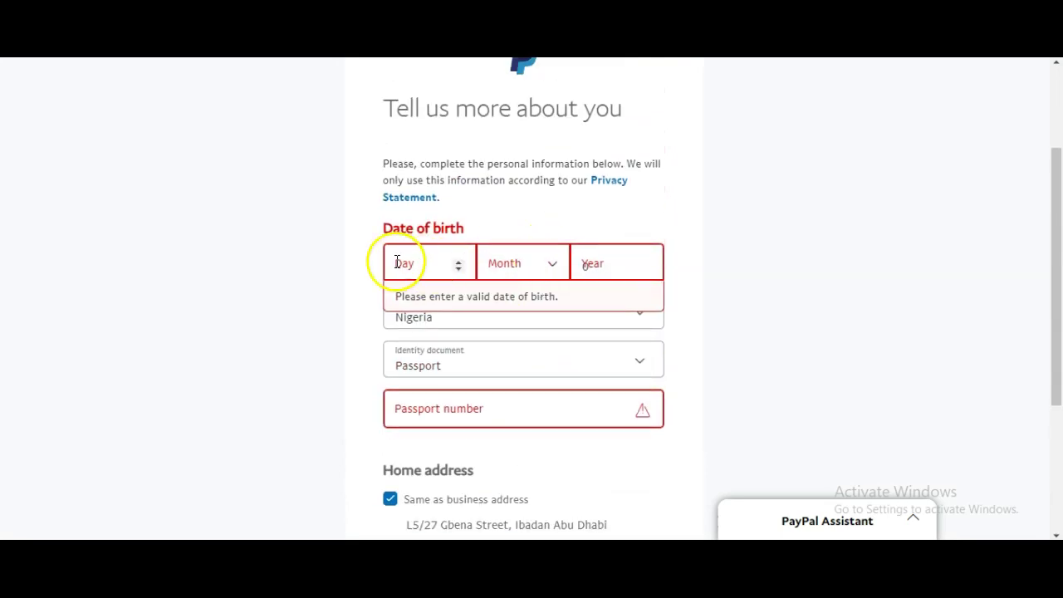
{"action": "scroll", "coordinate": [700, 259], "scroll_direction": "up", "scroll_amount": 2}
{"action": "scroll", "coordinate": [700, 258], "scroll_direction": "down", "scroll_amount": 5}
{"action": "left_click", "coordinate": [569, 365]}
{"action": "scroll", "coordinate": [568, 316], "scroll_direction": "down", "scroll_amount": 3}
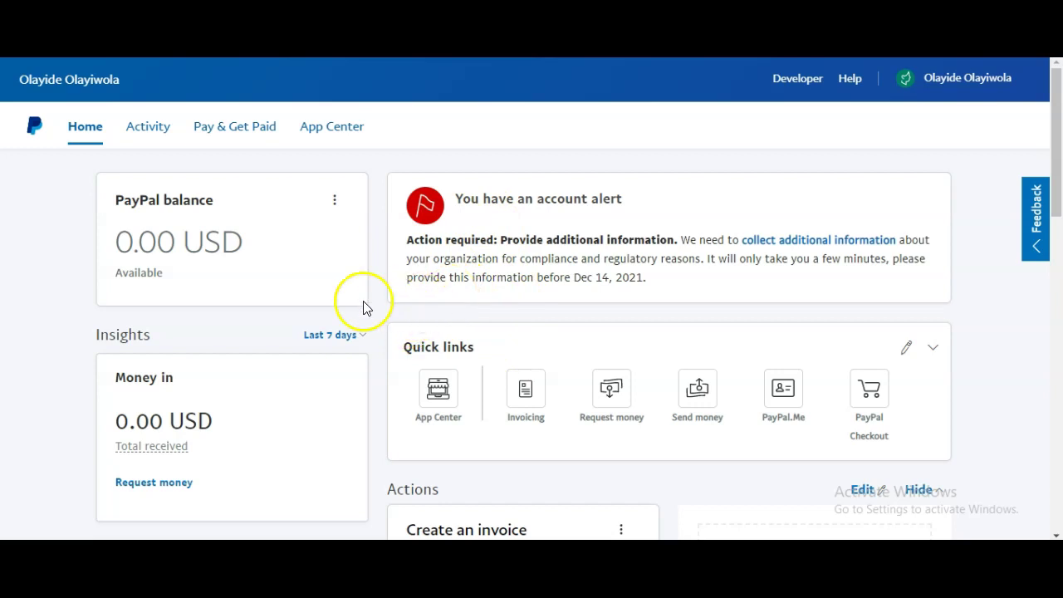
{"action": "scroll", "coordinate": [582, 315], "scroll_direction": "down", "scroll_amount": 1}
{"action": "scroll", "coordinate": [618, 322], "scroll_direction": "down", "scroll_amount": 8}
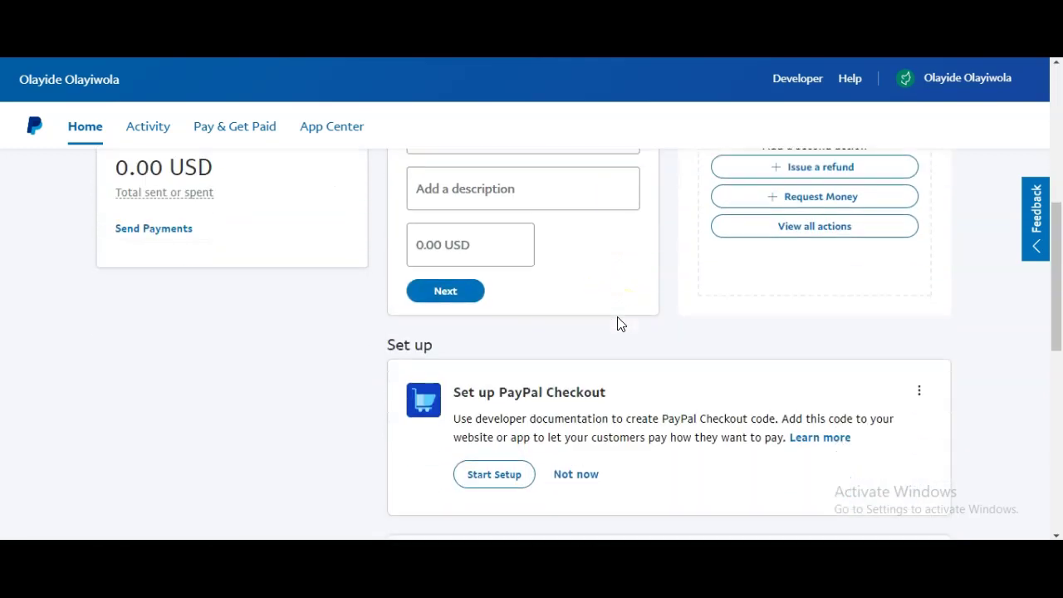
{"action": "scroll", "coordinate": [618, 330], "scroll_direction": "down", "scroll_amount": 4}
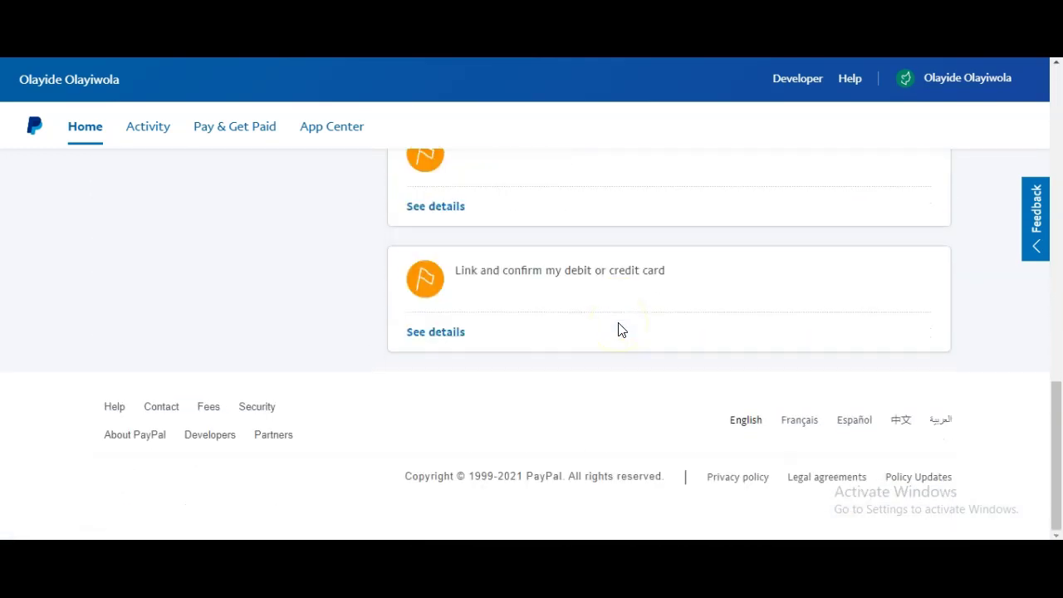
{"action": "scroll", "coordinate": [618, 330], "scroll_direction": "up", "scroll_amount": 9}
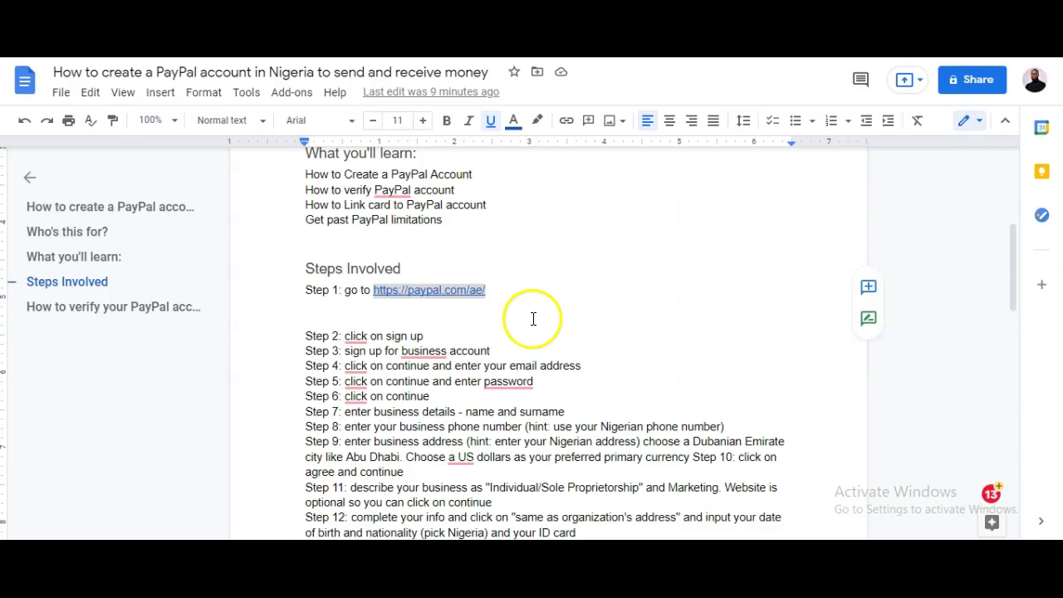
{"action": "scroll", "coordinate": [531, 318], "scroll_direction": "down", "scroll_amount": 4}
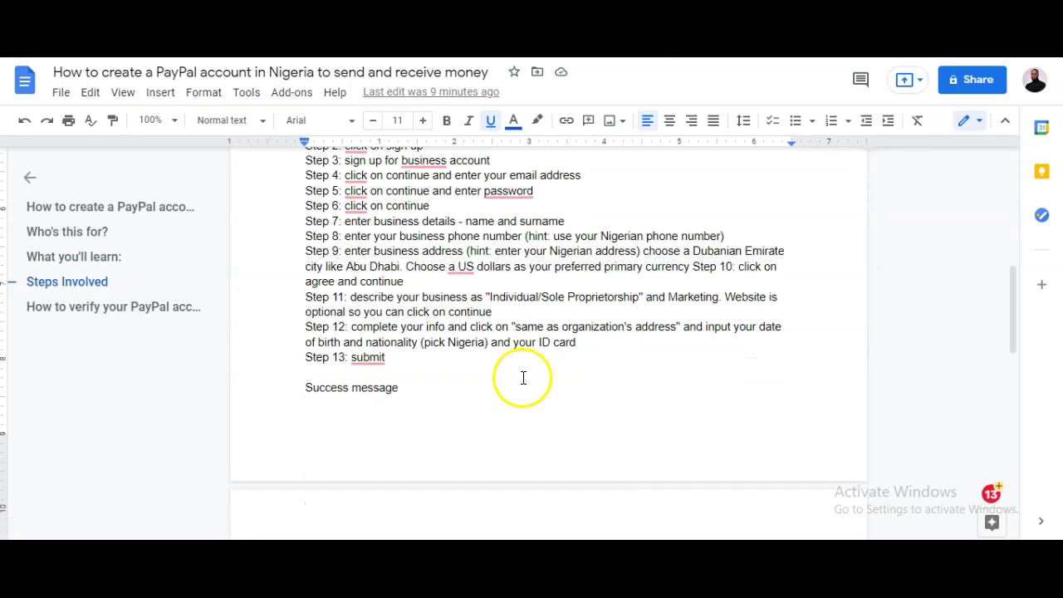
{"action": "scroll", "coordinate": [412, 362], "scroll_direction": "up", "scroll_amount": 2}
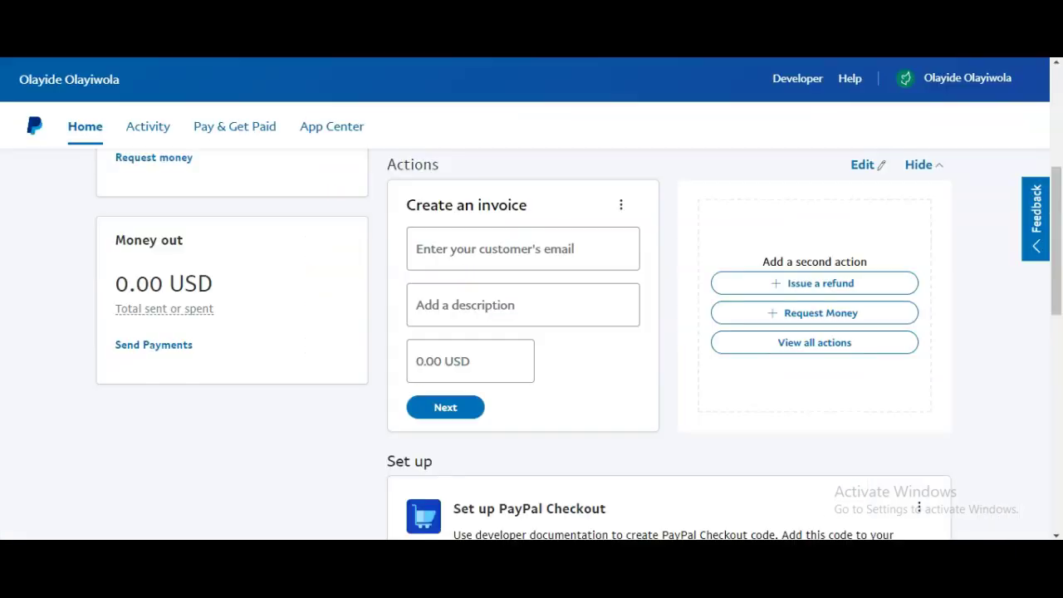
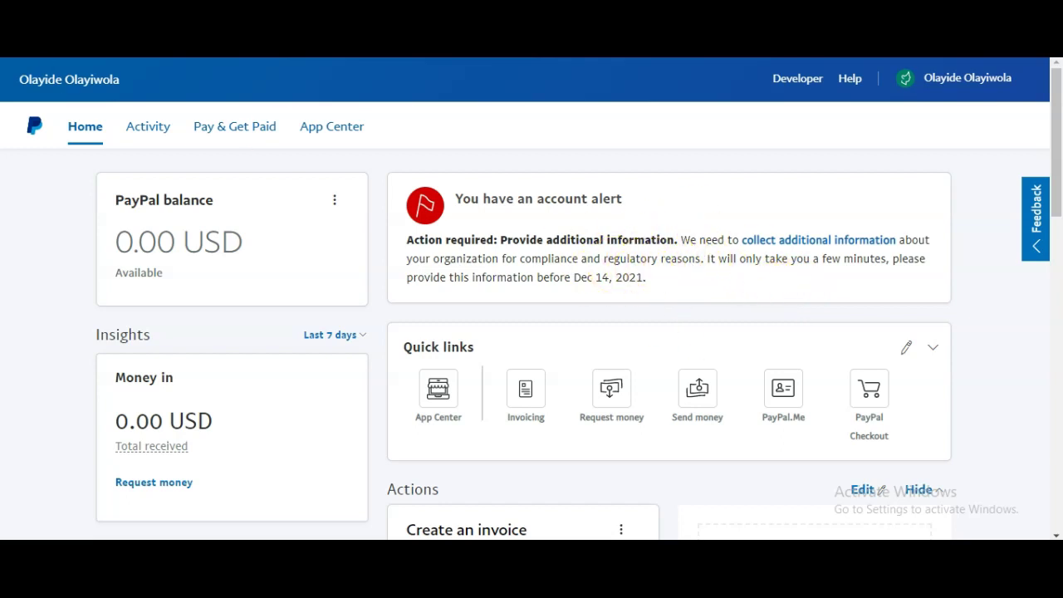
Start the additional-information request and sign back in to PayPal with the saved login
{"action": "left_click", "coordinate": [818, 240]}
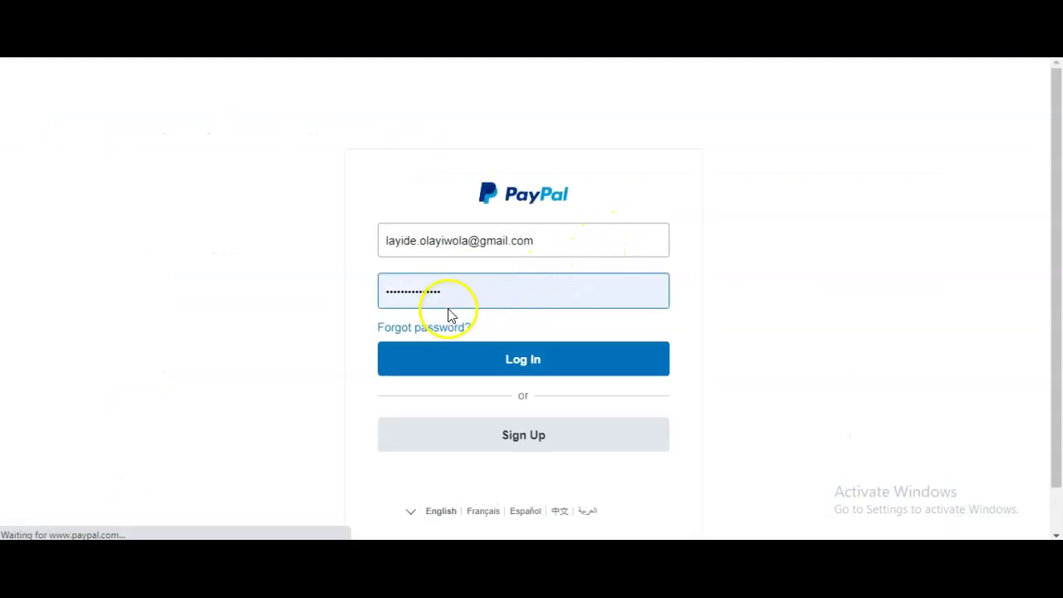
{"action": "left_click", "coordinate": [455, 297]}
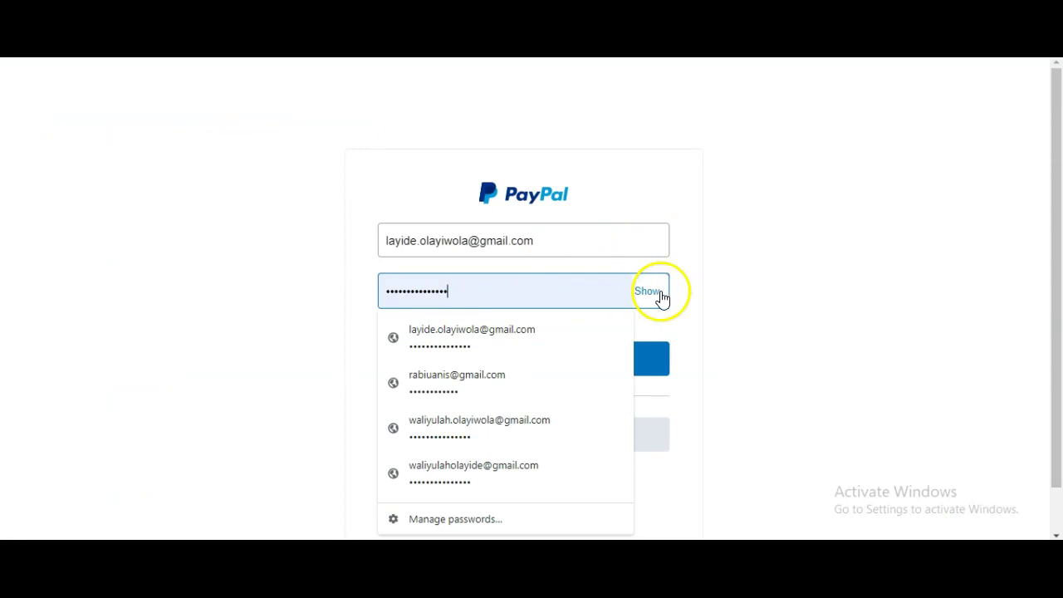
{"action": "left_click", "coordinate": [507, 330]}
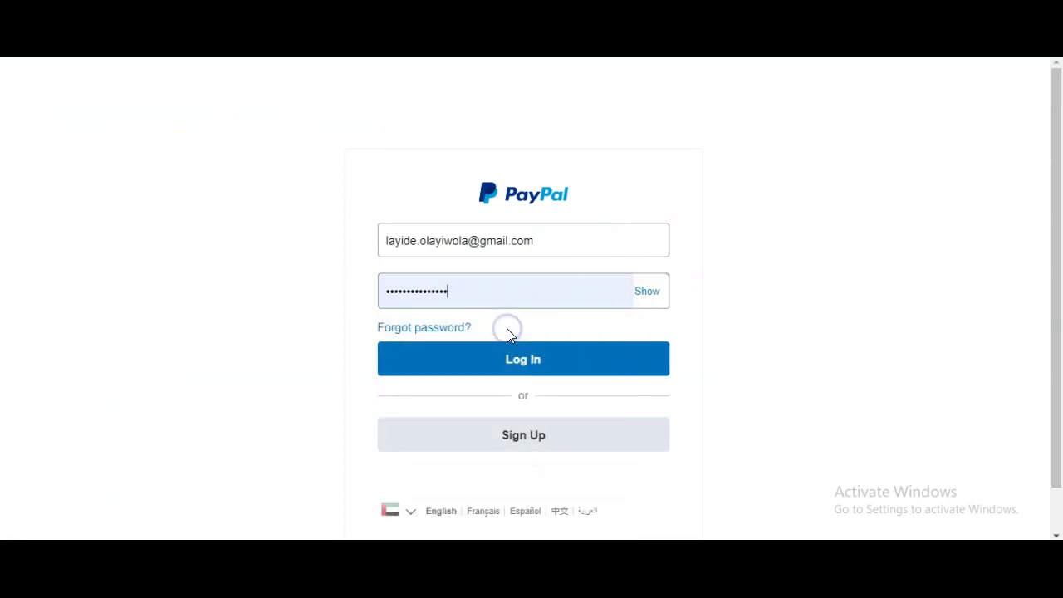
{"action": "left_click", "coordinate": [524, 353]}
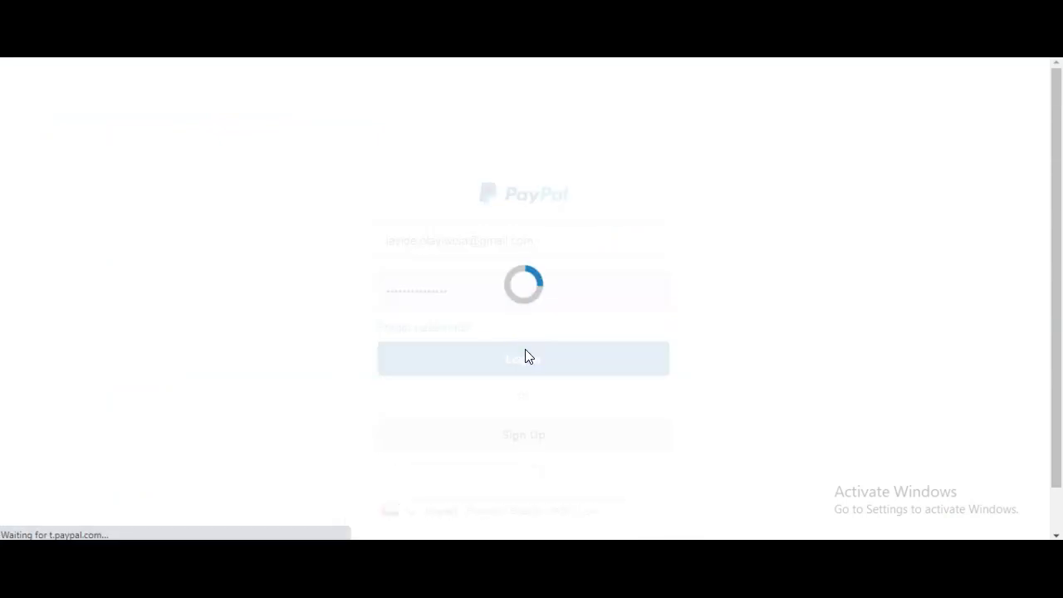
{"action": "left_click", "coordinate": [171, 158]}
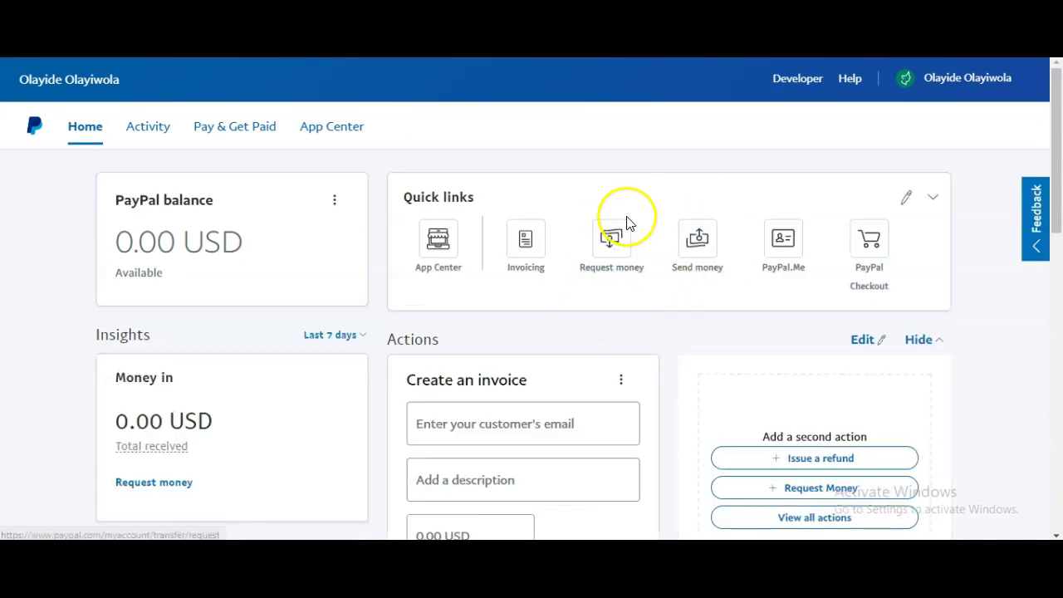
Find the Confirm email address notification on the home page and open its details
{"action": "scroll", "coordinate": [636, 361], "scroll_direction": "down", "scroll_amount": 2}
{"action": "scroll", "coordinate": [636, 369], "scroll_direction": "down", "scroll_amount": 2}
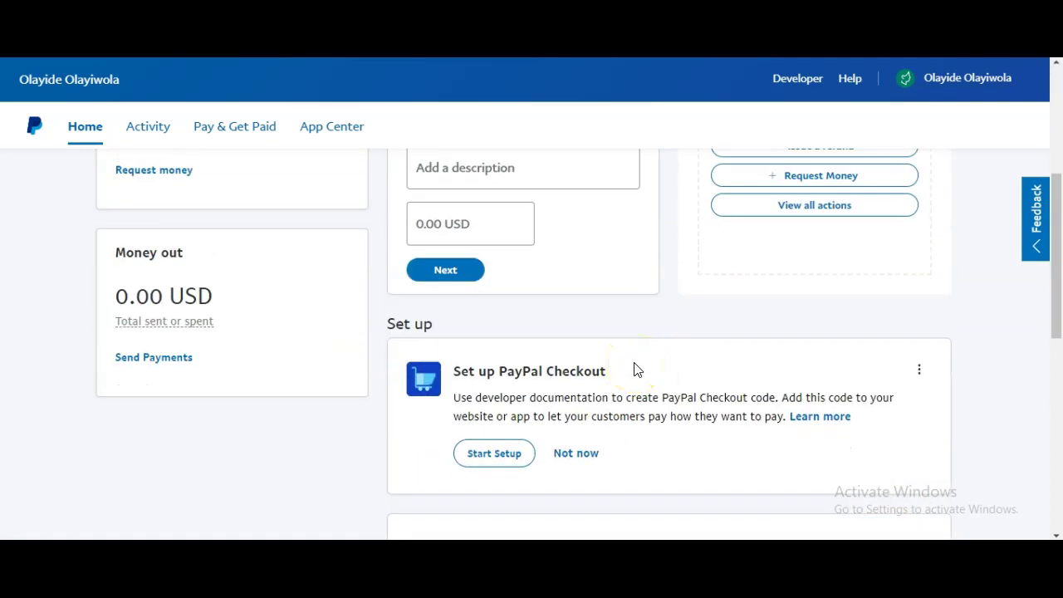
{"action": "scroll", "coordinate": [635, 367], "scroll_direction": "down", "scroll_amount": 1}
{"action": "left_click", "coordinate": [521, 386]}
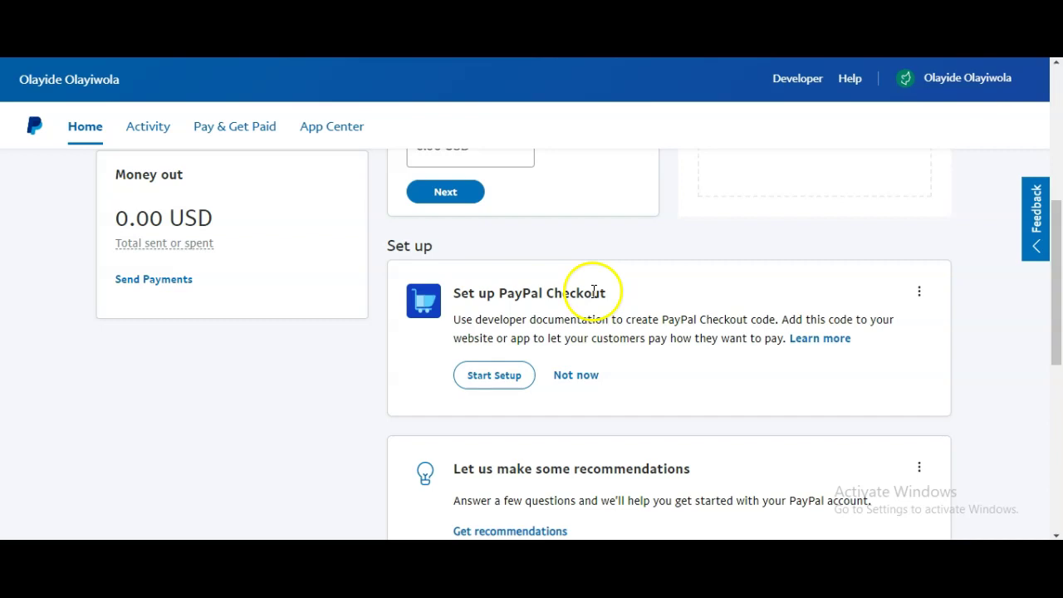
{"action": "scroll", "coordinate": [696, 323], "scroll_direction": "down", "scroll_amount": 1}
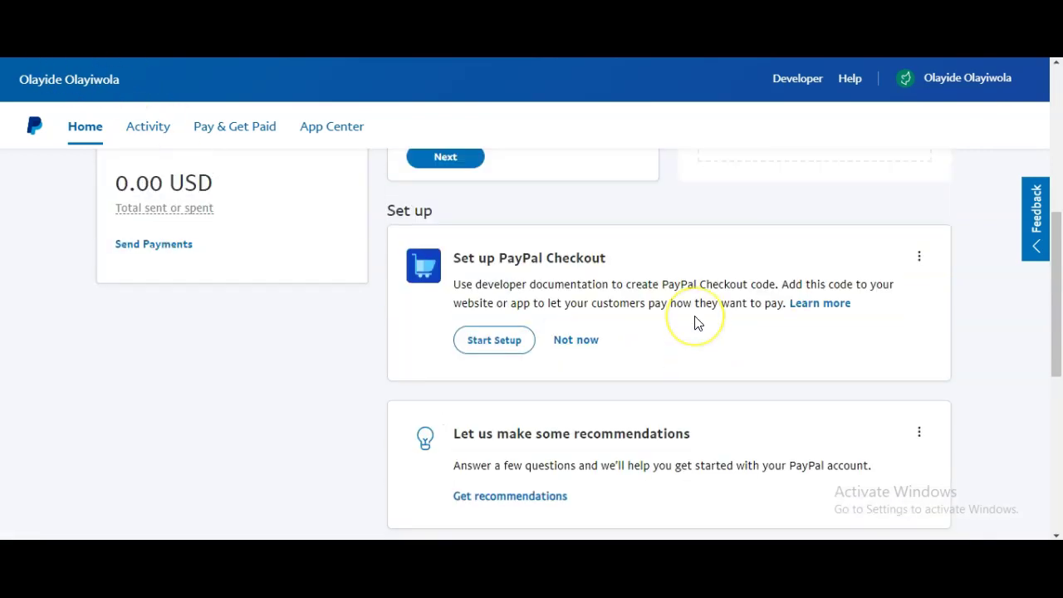
{"action": "scroll", "coordinate": [696, 322], "scroll_direction": "down", "scroll_amount": 5}
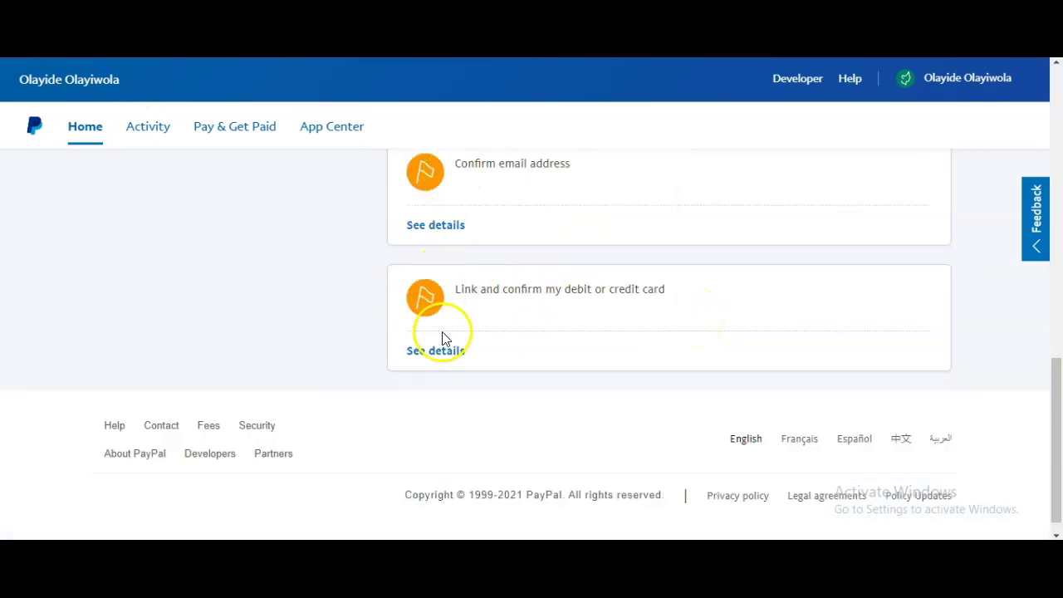
{"action": "scroll", "coordinate": [513, 310], "scroll_direction": "up", "scroll_amount": 5}
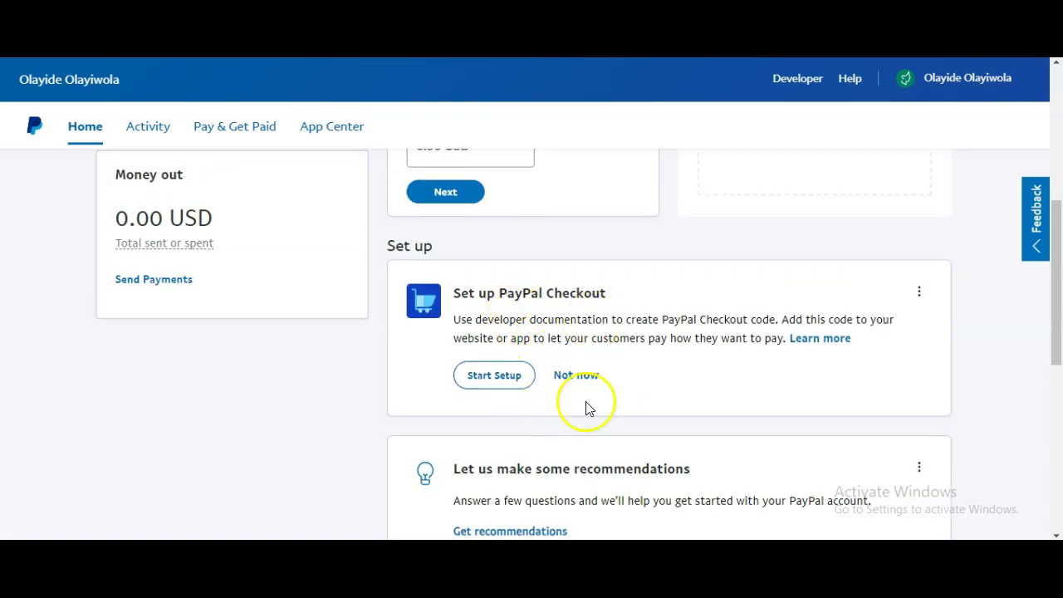
{"action": "scroll", "coordinate": [585, 408], "scroll_direction": "down", "scroll_amount": 2}
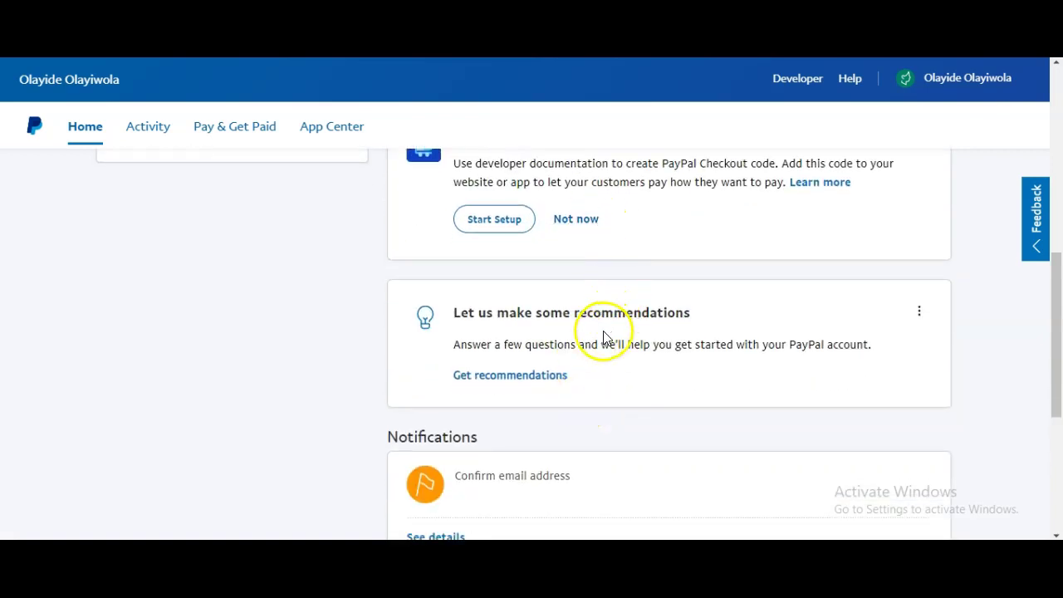
{"action": "scroll", "coordinate": [603, 336], "scroll_direction": "down", "scroll_amount": 2}
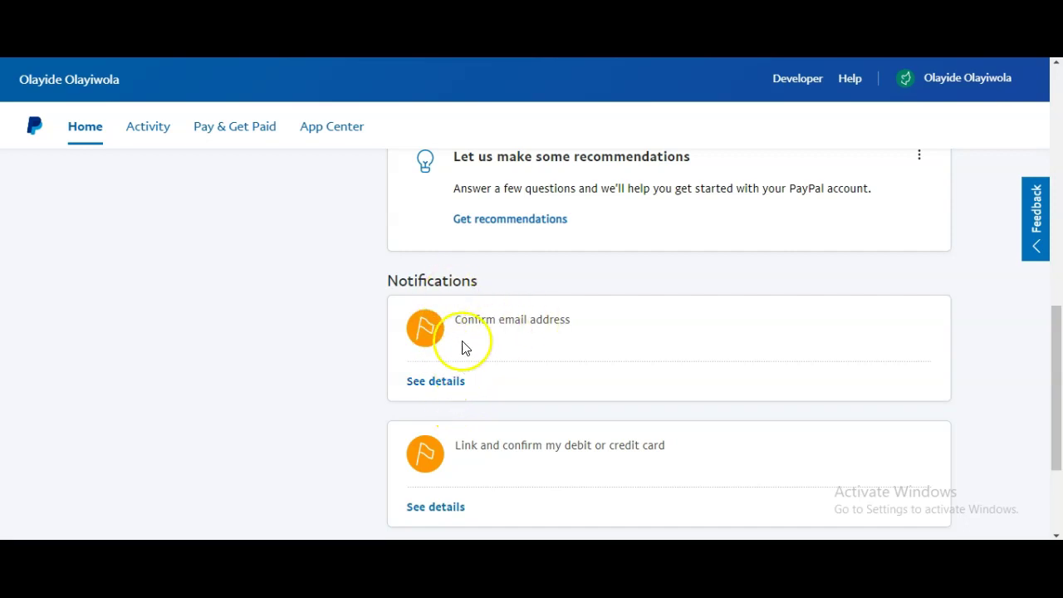
{"action": "left_click", "coordinate": [447, 384]}
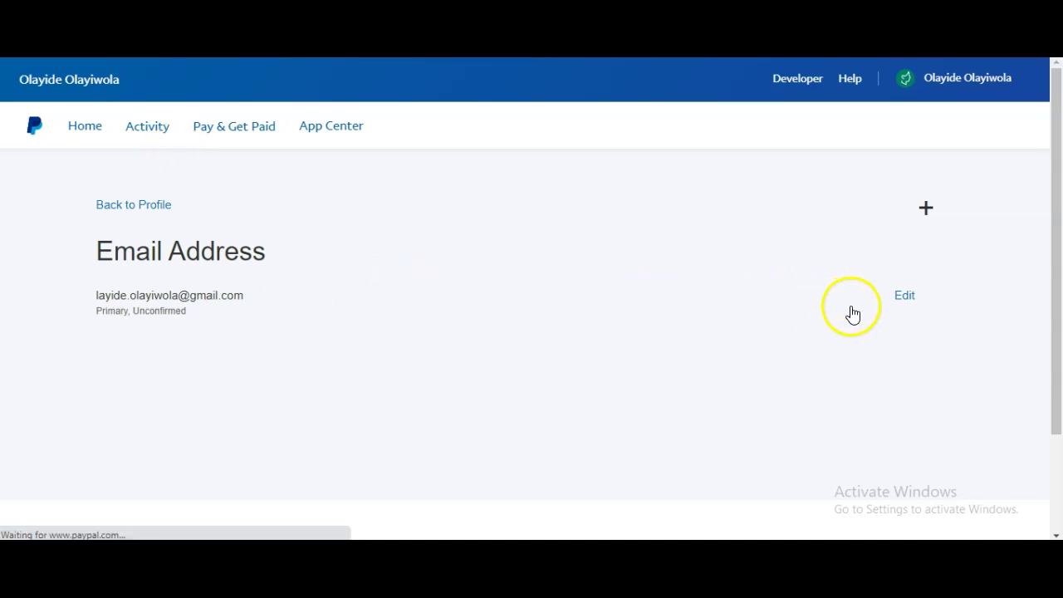
Edit the primary email, sign in again when prompted, and return to Home
{"action": "left_click", "coordinate": [909, 303]}
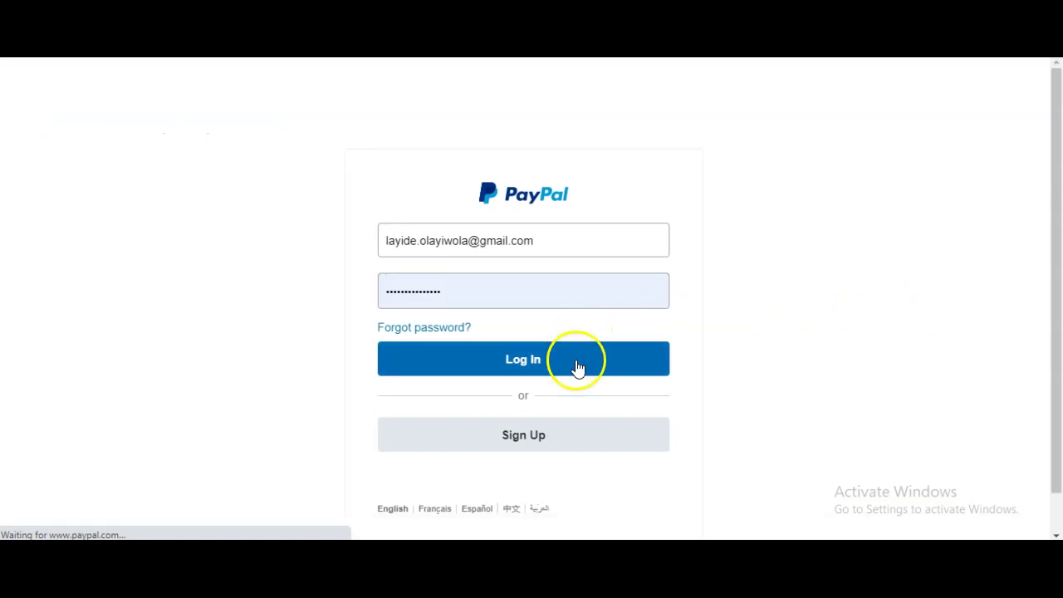
{"action": "left_click", "coordinate": [508, 354]}
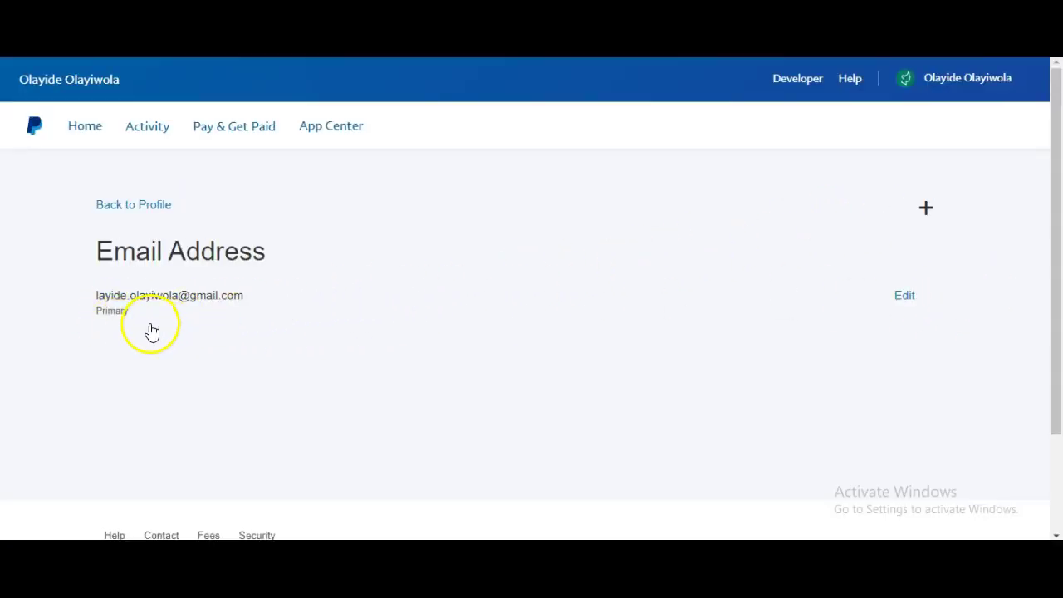
{"action": "left_click", "coordinate": [74, 133]}
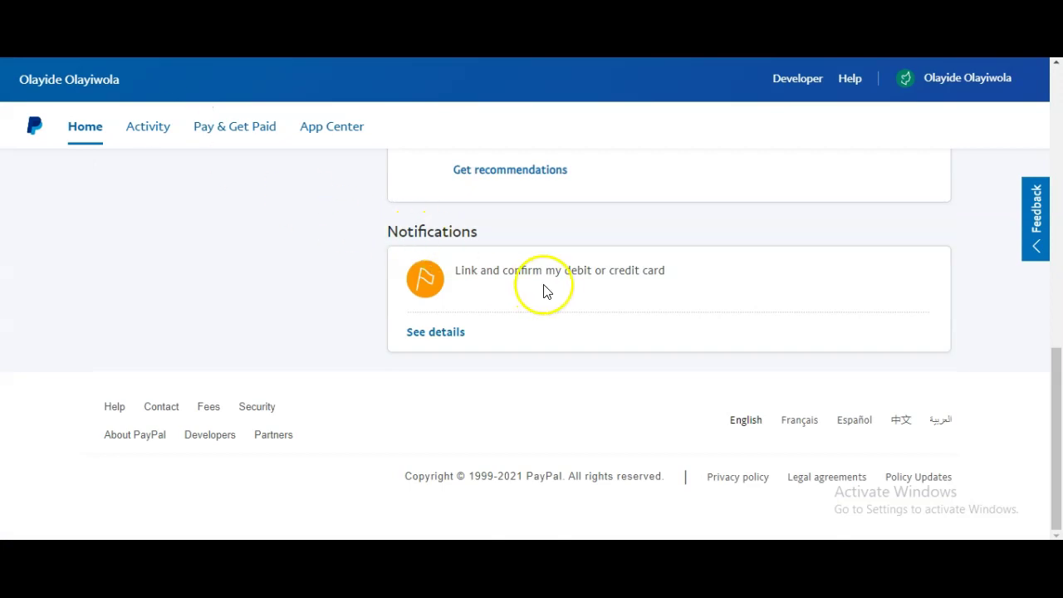
Open the details of the 'Link and confirm my debit or credit card' notification
{"action": "scroll", "coordinate": [539, 270], "scroll_direction": "up", "scroll_amount": 1}
{"action": "scroll", "coordinate": [537, 274], "scroll_direction": "down", "scroll_amount": 1}
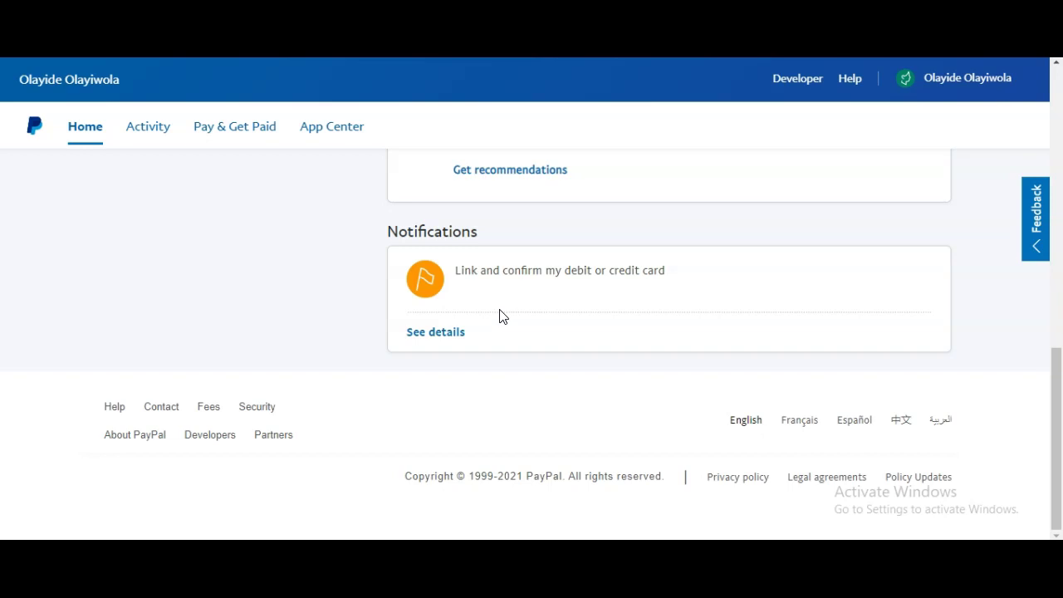
{"action": "left_click", "coordinate": [448, 336]}
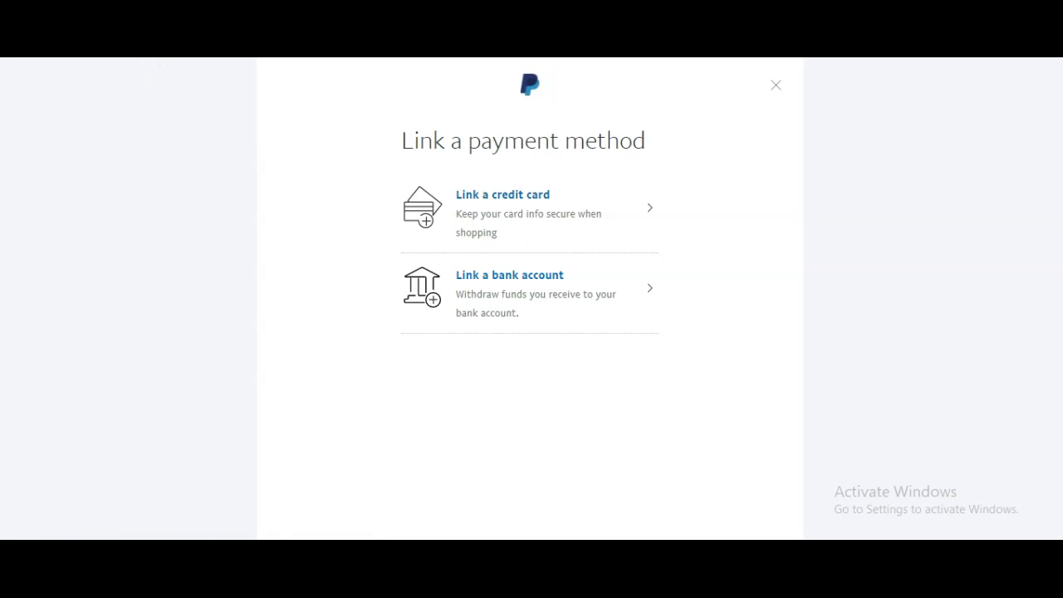
Choose Link a credit card and click into the expiration date and card number fields
{"action": "left_click", "coordinate": [513, 199]}
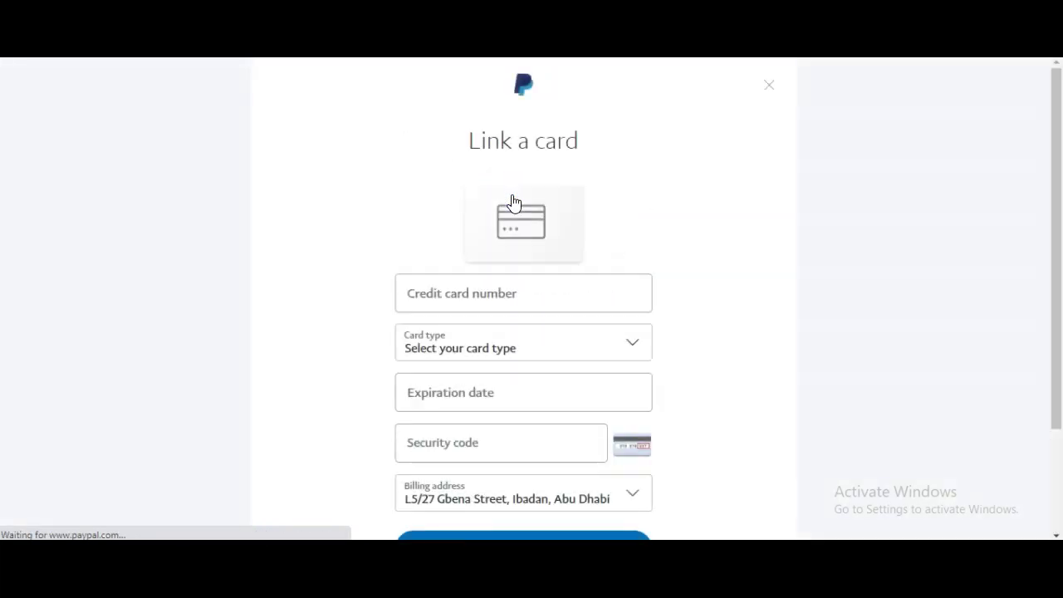
{"action": "scroll", "coordinate": [616, 251], "scroll_direction": "down", "scroll_amount": 3}
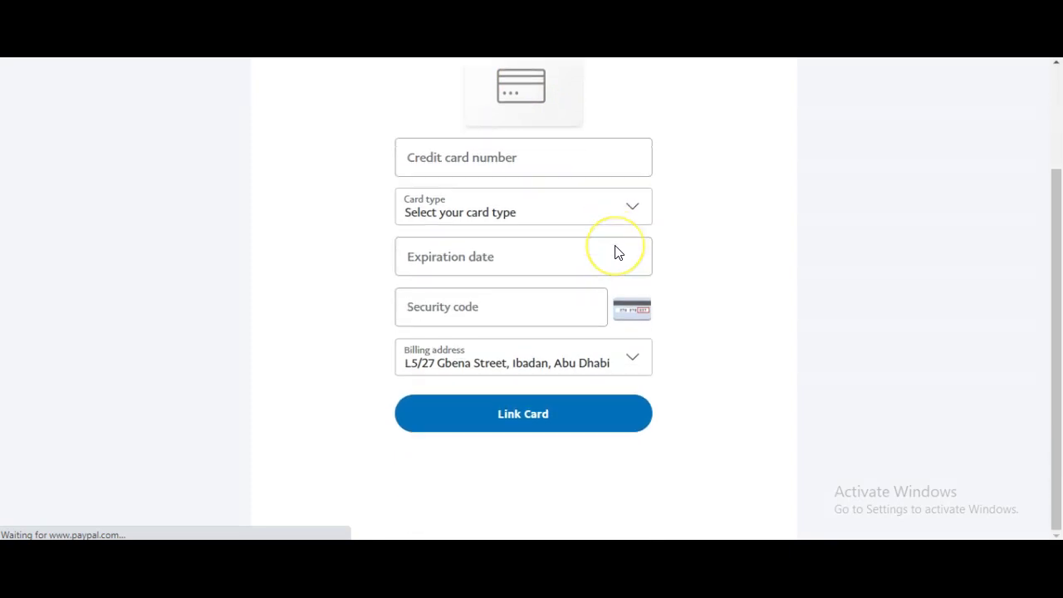
{"action": "left_click", "coordinate": [616, 247]}
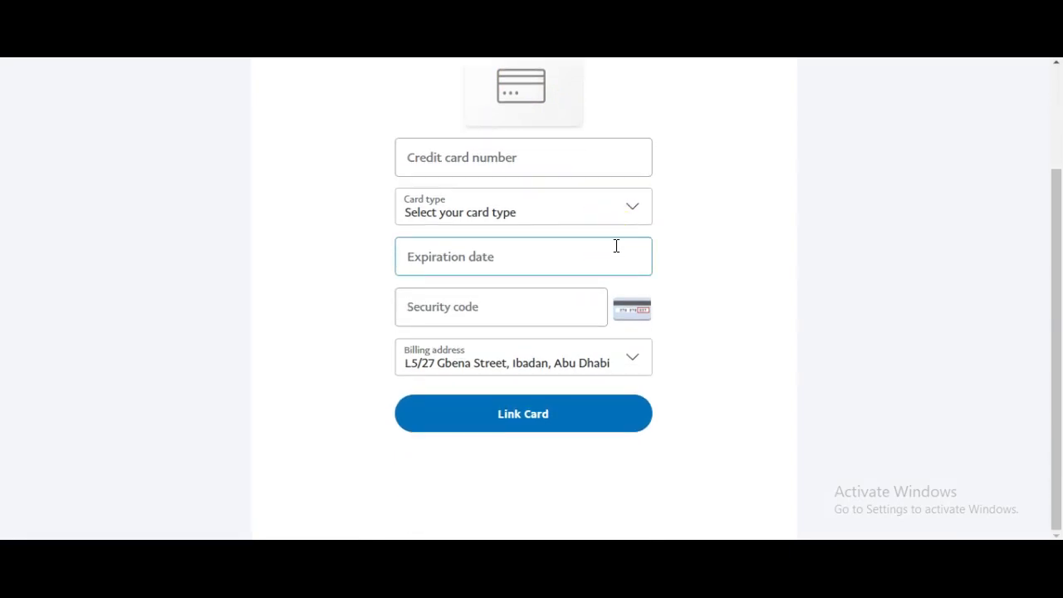
{"action": "scroll", "coordinate": [616, 245], "scroll_direction": "up", "scroll_amount": 2}
{"action": "left_click", "coordinate": [615, 245]}
{"action": "scroll", "coordinate": [614, 244], "scroll_direction": "up", "scroll_amount": 1}
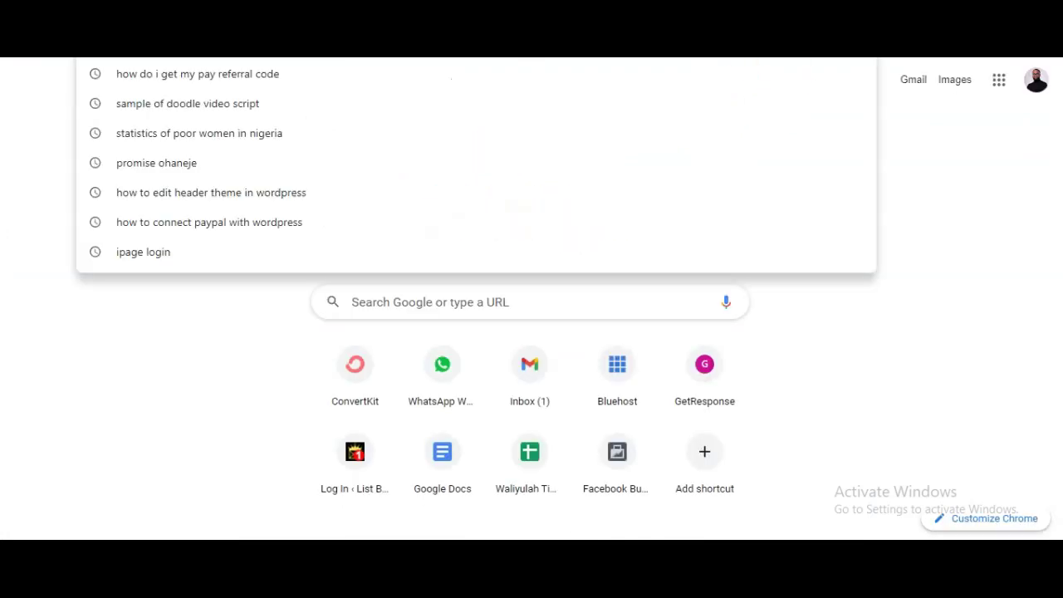
Search 'payoneer.com sign up' in Chrome, open the Payoneer Login result, and go to Sign up
{"action": "type", "text": "payoneer"}
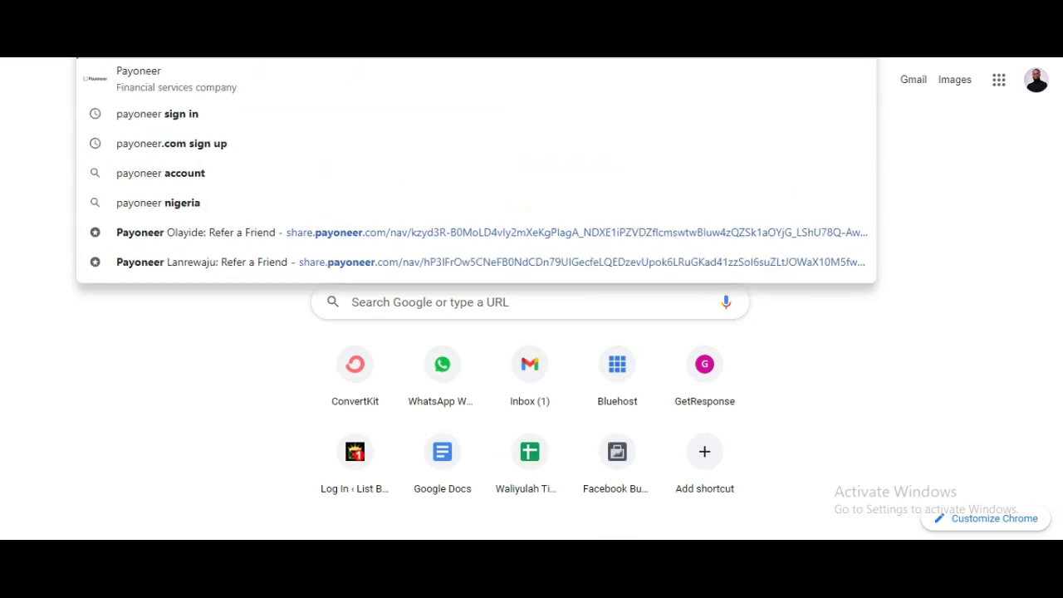
{"action": "key", "text": "Down"}
{"action": "key", "text": "Down"}
{"action": "key", "text": "Down"}
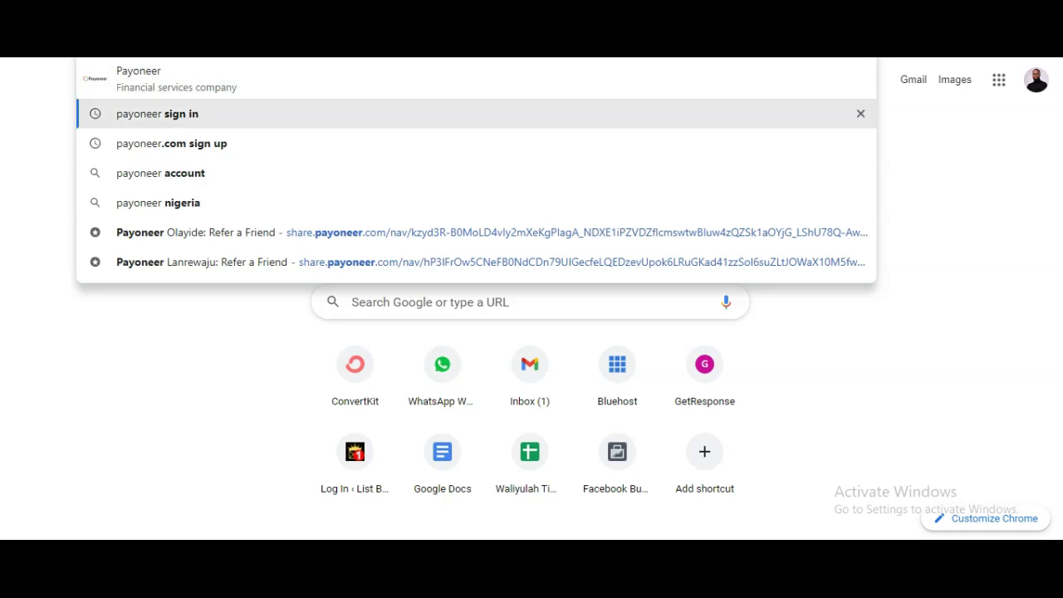
{"action": "key", "text": "Return"}
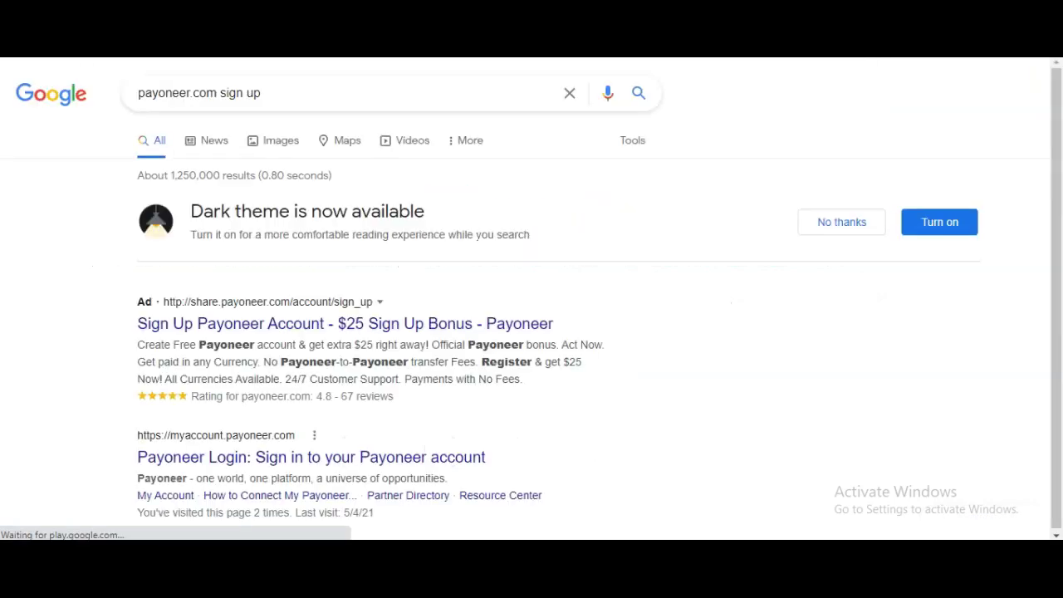
{"action": "scroll", "coordinate": [266, 262], "scroll_direction": "down", "scroll_amount": 3}
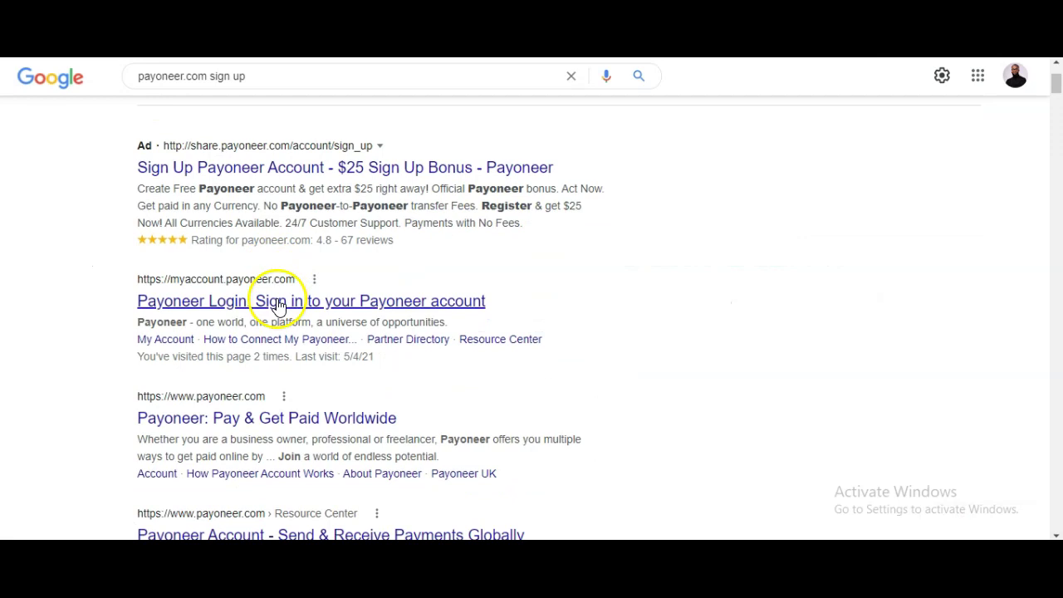
{"action": "left_click", "coordinate": [280, 301]}
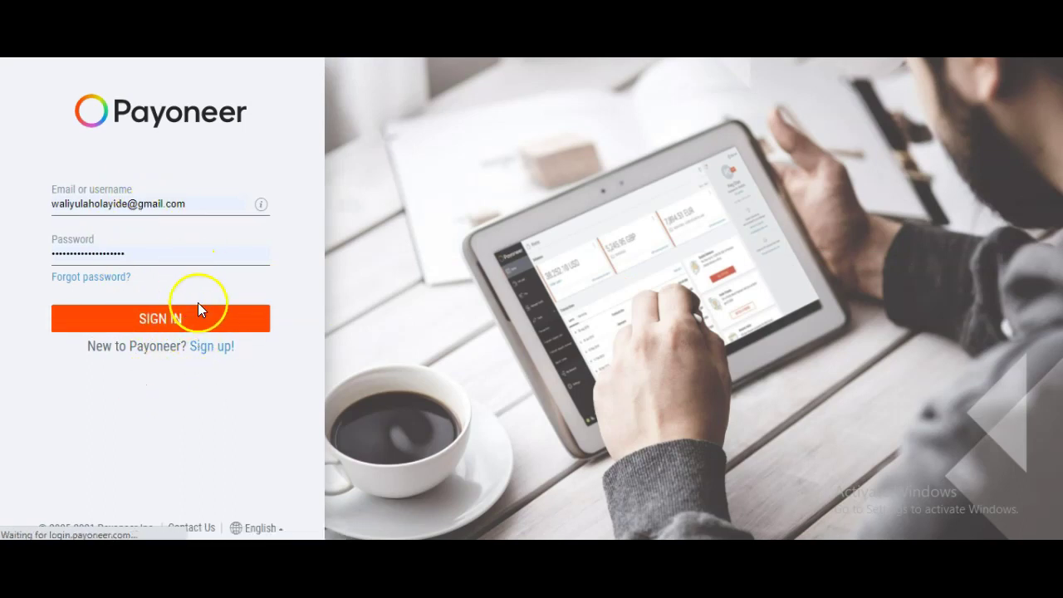
{"action": "left_click", "coordinate": [213, 352]}
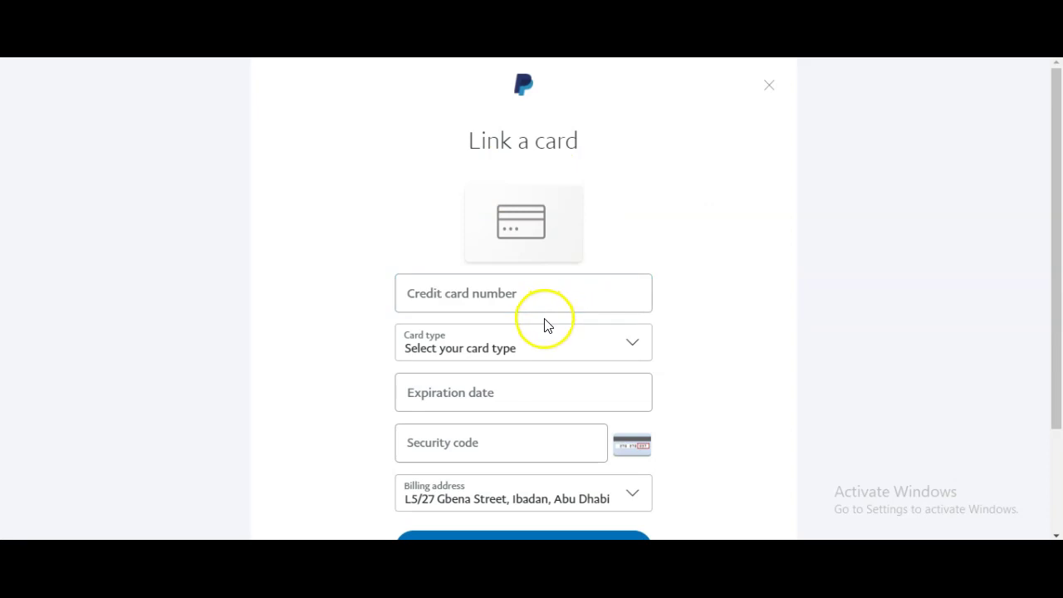
Check the card expiry and security code fields against the Payoneer dollar card note, then go back
{"action": "scroll", "coordinate": [544, 324], "scroll_direction": "down", "scroll_amount": 3}
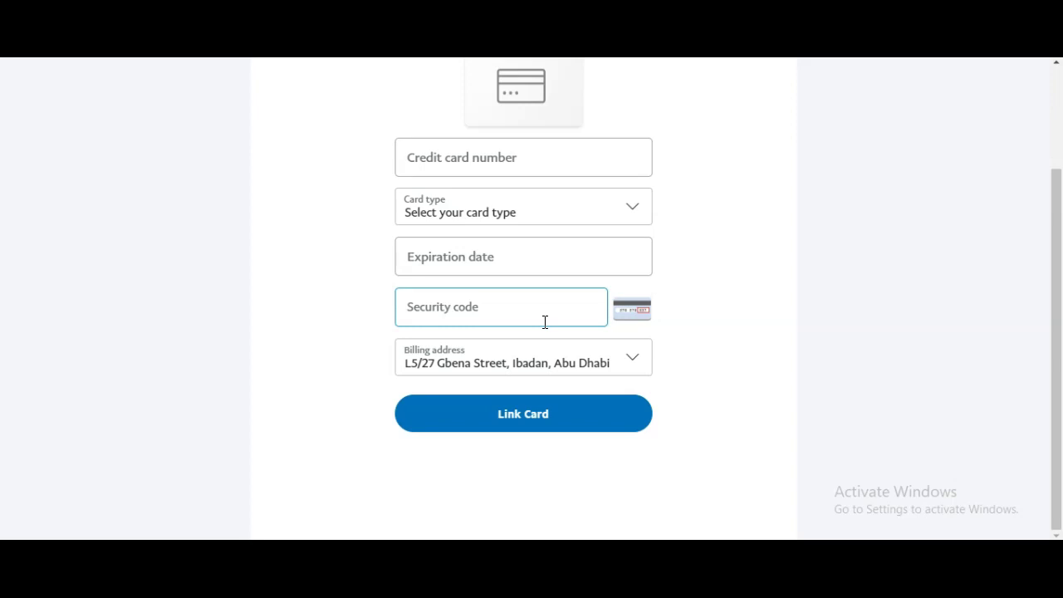
{"action": "left_click", "coordinate": [643, 249]}
{"action": "left_click", "coordinate": [587, 288]}
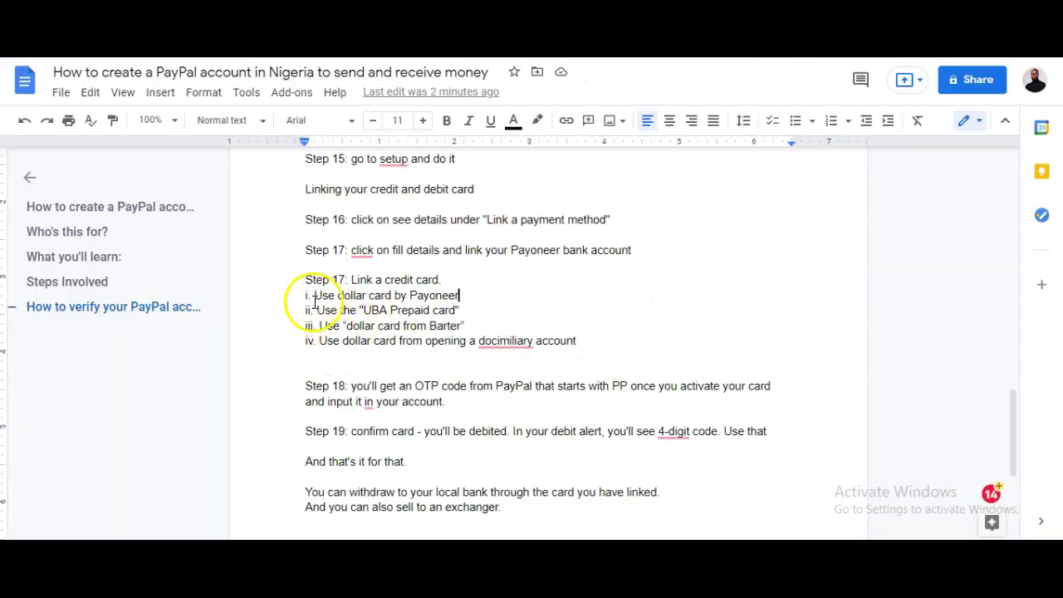
{"action": "left_click_drag", "start_coordinate": [315, 300], "coordinate": [473, 297]}
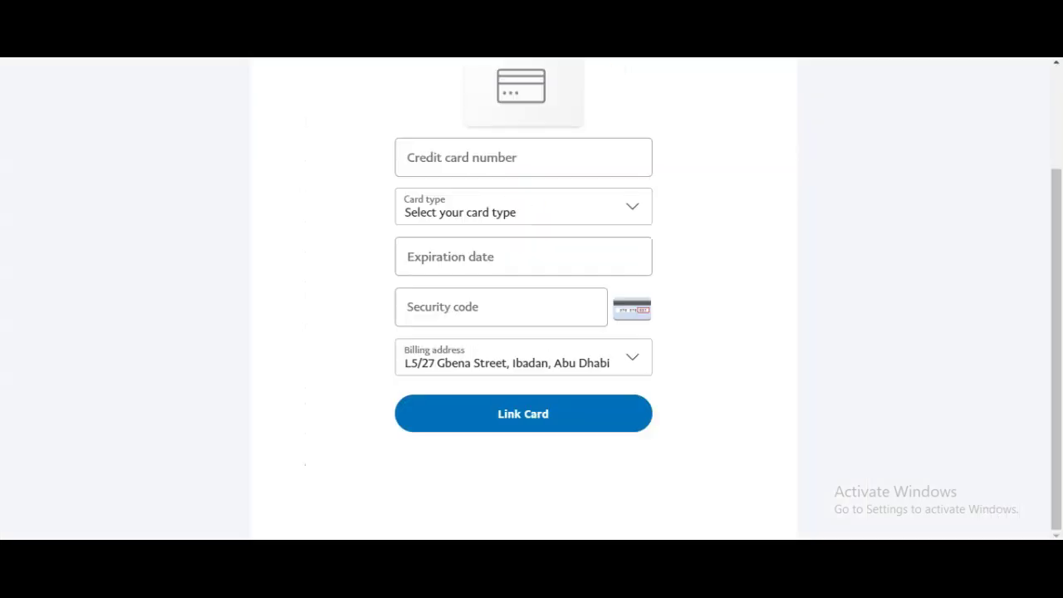
{"action": "scroll", "coordinate": [518, 287], "scroll_direction": "up", "scroll_amount": 2}
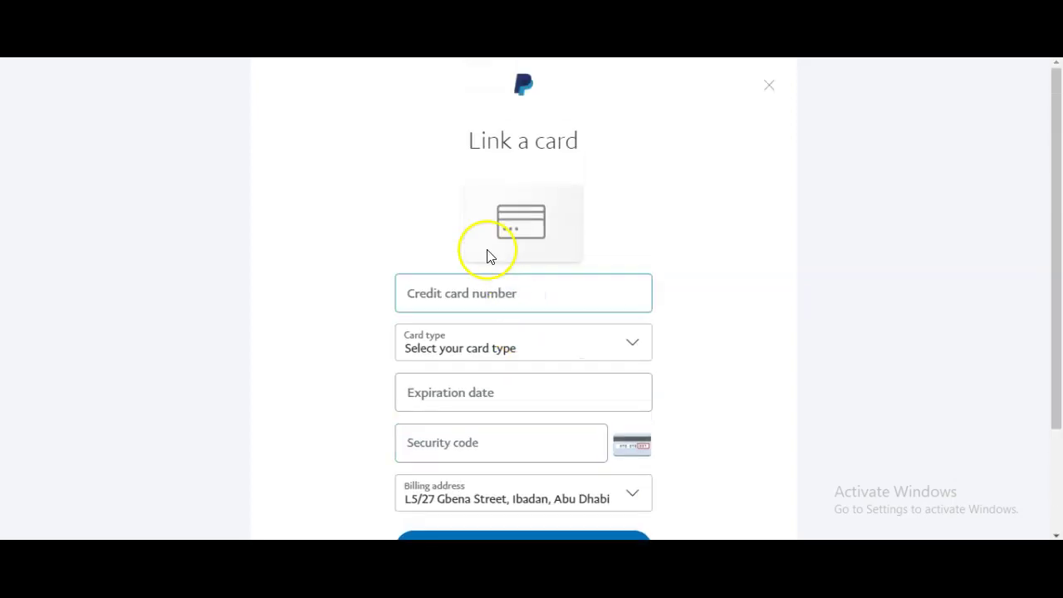
{"action": "key", "text": "alt+Left"}
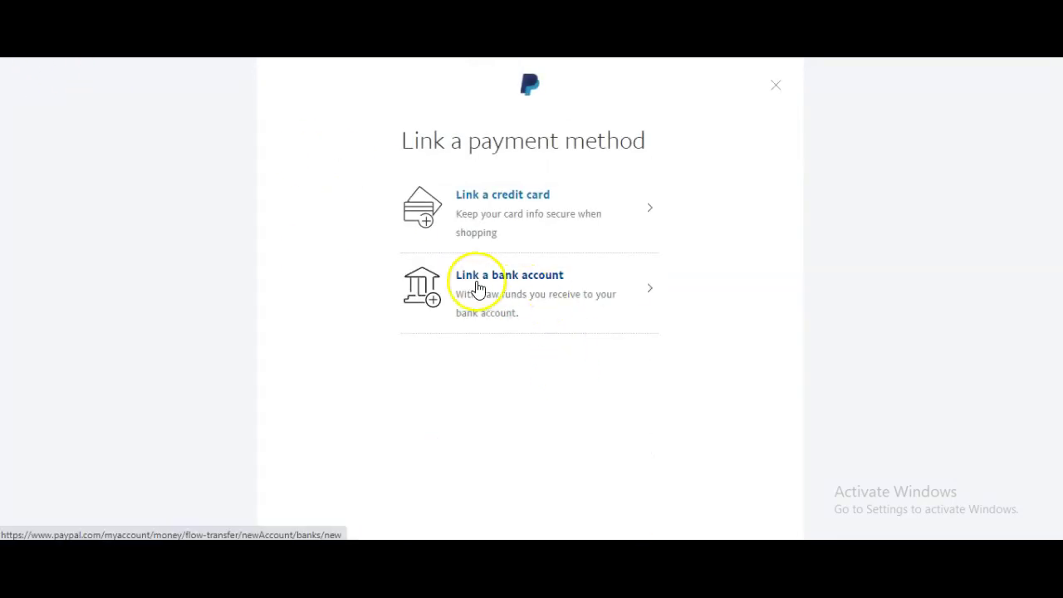
Open the Link a bank account form and inspect its phone number and IBAN fields
{"action": "left_click", "coordinate": [493, 283]}
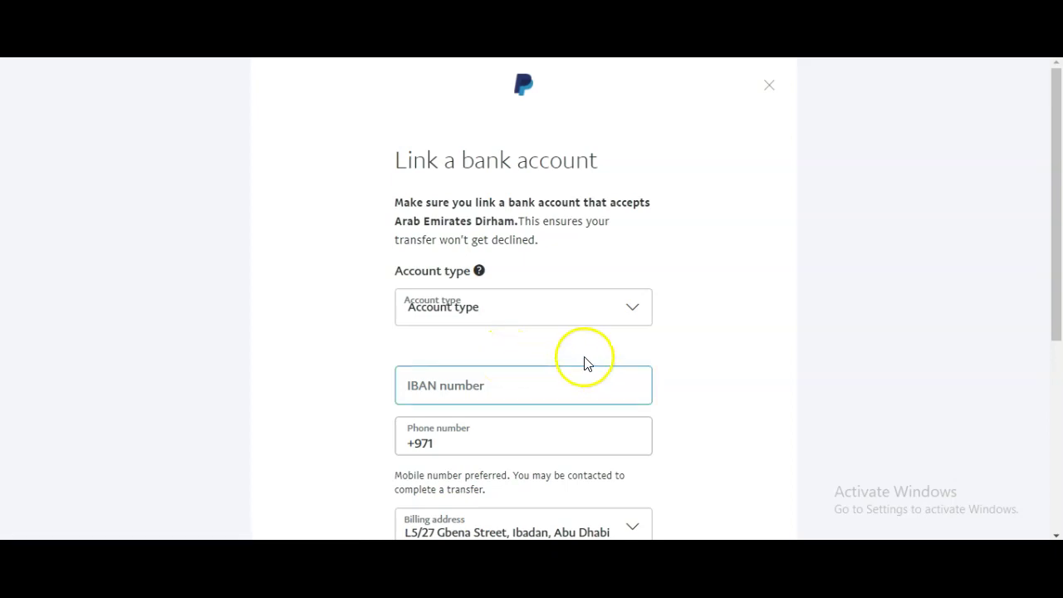
{"action": "scroll", "coordinate": [569, 311], "scroll_direction": "down", "scroll_amount": 3}
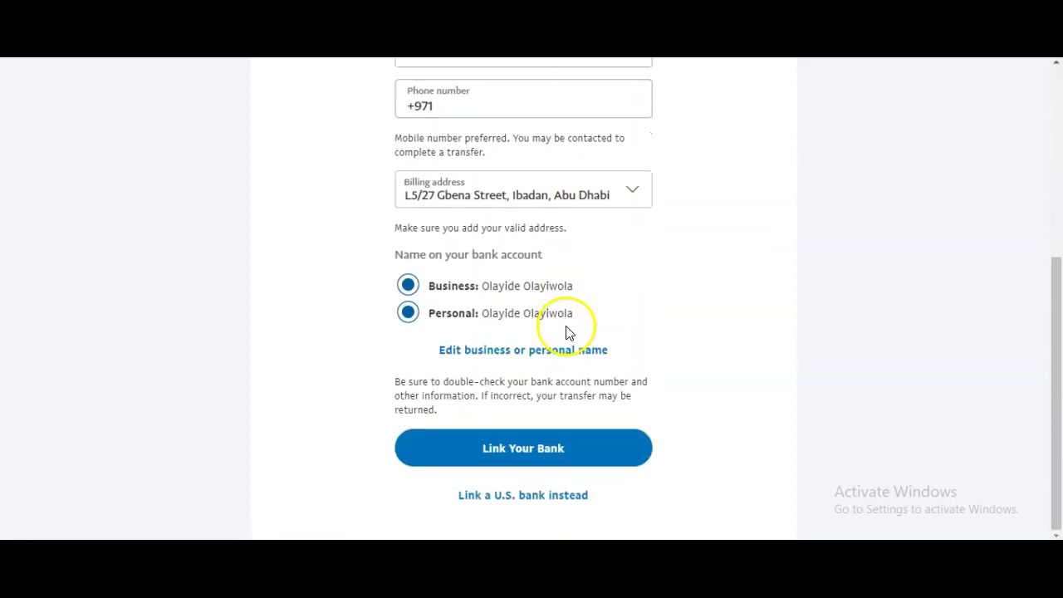
{"action": "scroll", "coordinate": [568, 332], "scroll_direction": "up", "scroll_amount": 2}
{"action": "scroll", "coordinate": [568, 332], "scroll_direction": "up", "scroll_amount": 1}
{"action": "left_click", "coordinate": [567, 329]}
{"action": "scroll", "coordinate": [565, 326], "scroll_direction": "down", "scroll_amount": 3}
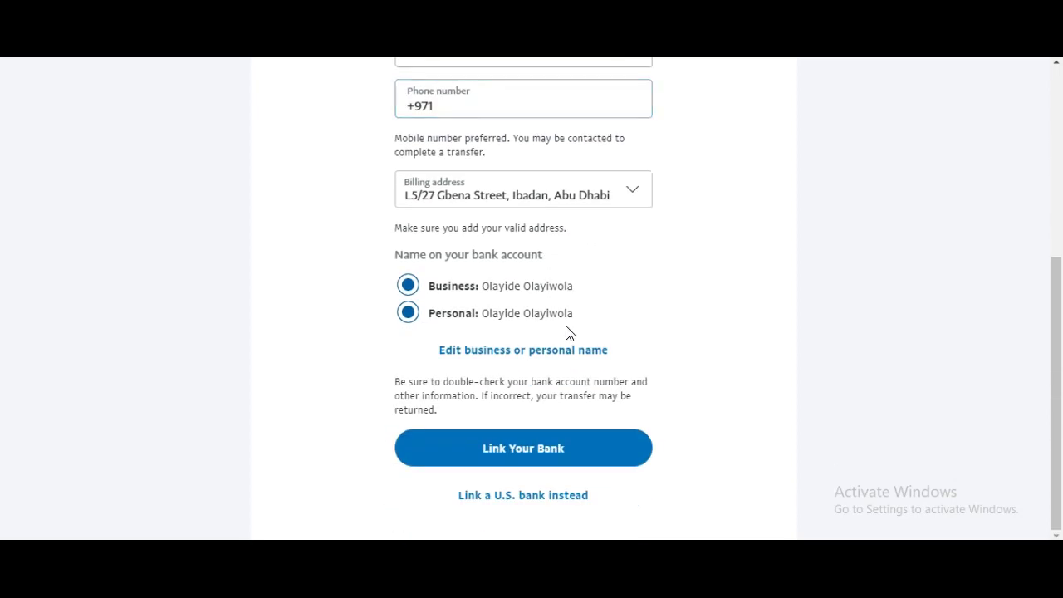
{"action": "scroll", "coordinate": [568, 332], "scroll_direction": "up", "scroll_amount": 4}
{"action": "left_click", "coordinate": [565, 338]}
{"action": "scroll", "coordinate": [565, 337], "scroll_direction": "down", "scroll_amount": 4}
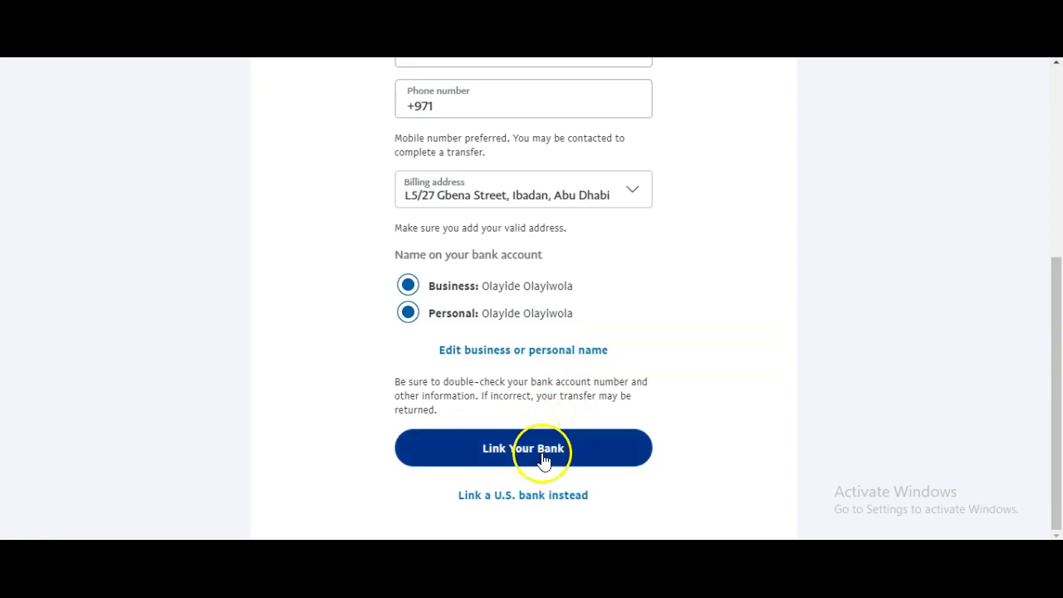
{"action": "scroll", "coordinate": [548, 340], "scroll_direction": "up", "scroll_amount": 4}
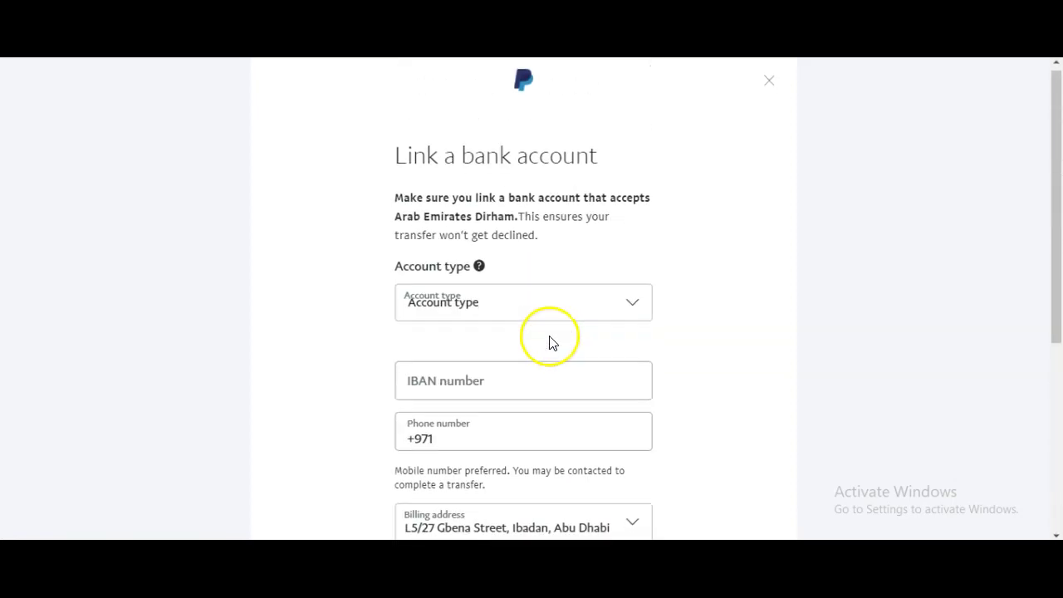
{"action": "scroll", "coordinate": [550, 341], "scroll_direction": "down", "scroll_amount": 4}
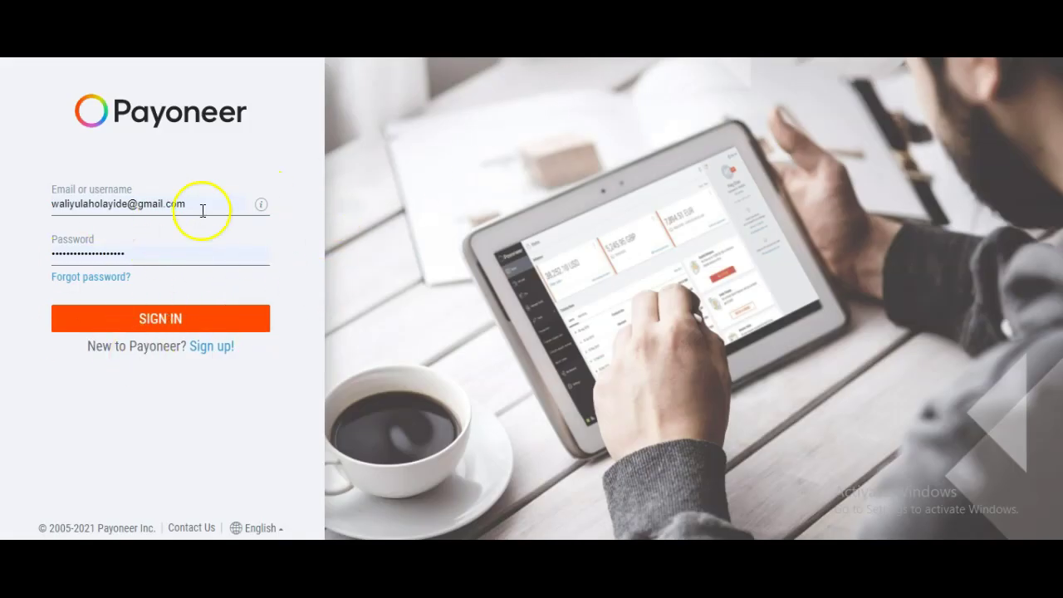
Sign in to the Payoneer account, then revisit the bank form's phone number field
{"action": "left_click", "coordinate": [173, 315]}
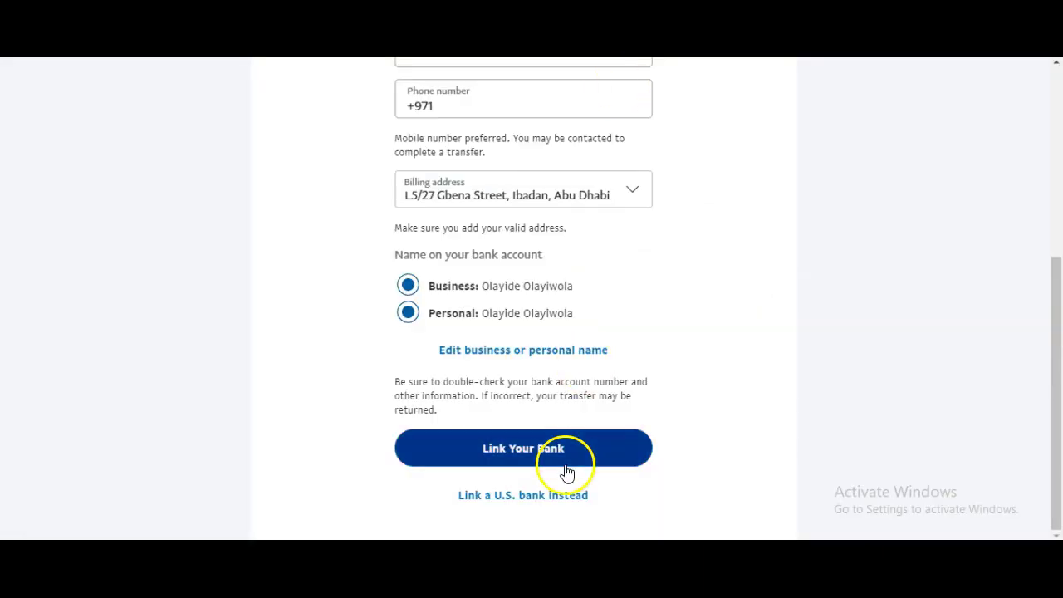
{"action": "scroll", "coordinate": [525, 409], "scroll_direction": "up", "scroll_amount": 4}
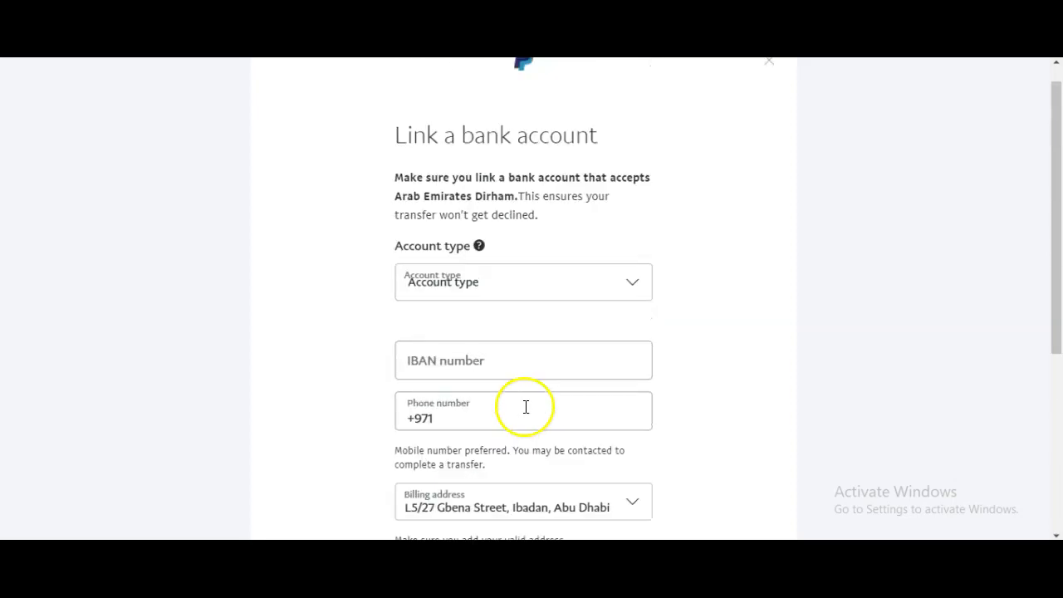
{"action": "scroll", "coordinate": [536, 324], "scroll_direction": "down", "scroll_amount": 3}
{"action": "scroll", "coordinate": [548, 332], "scroll_direction": "down", "scroll_amount": 2}
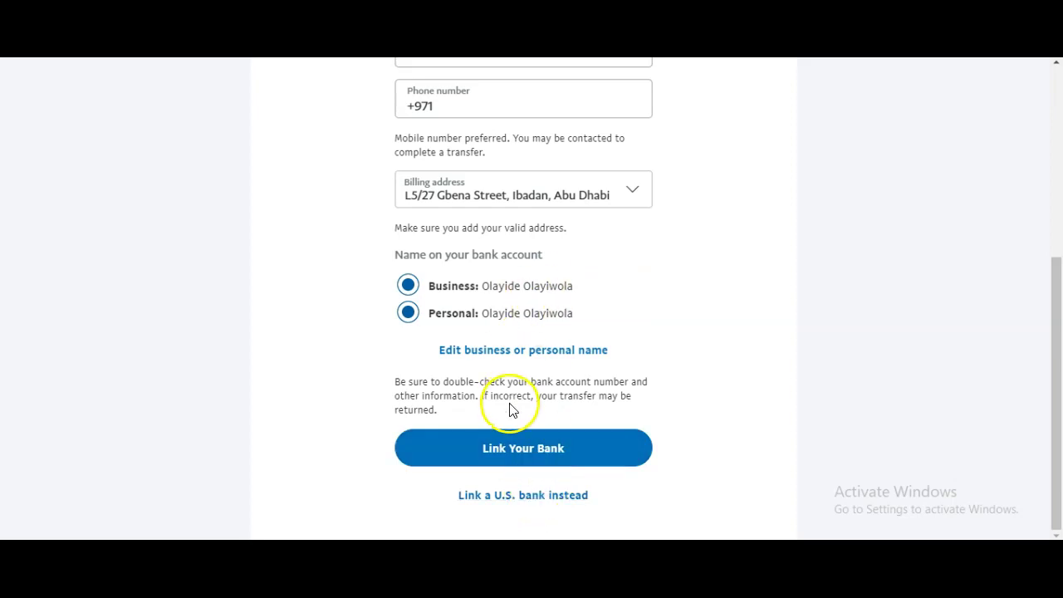
{"action": "left_click", "coordinate": [515, 447]}
{"action": "left_click", "coordinate": [340, 138]}
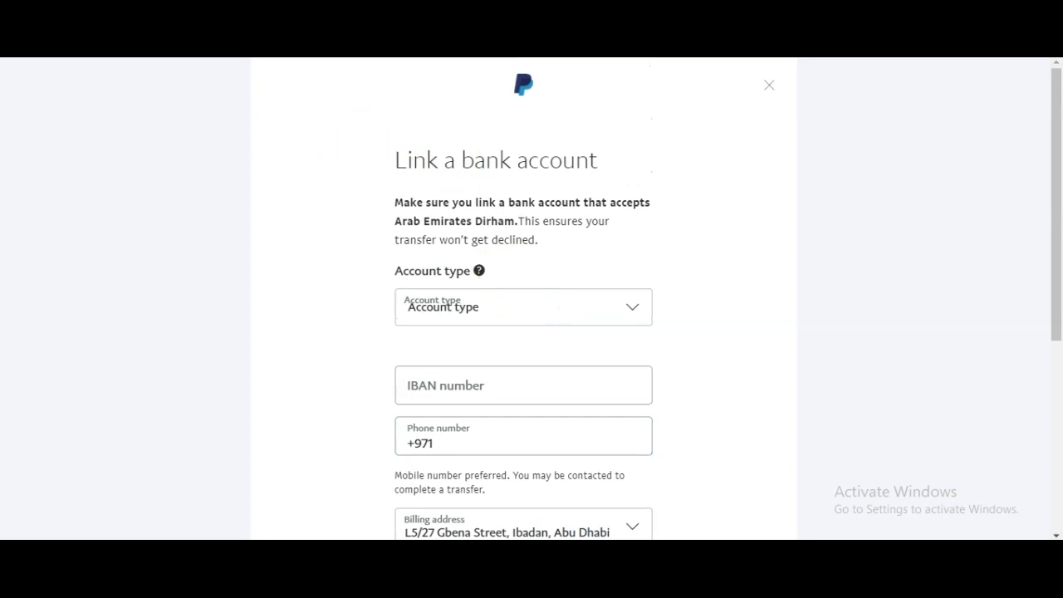
Close the bank linking form unfilled and look over the home dashboard
{"action": "left_click", "coordinate": [769, 83]}
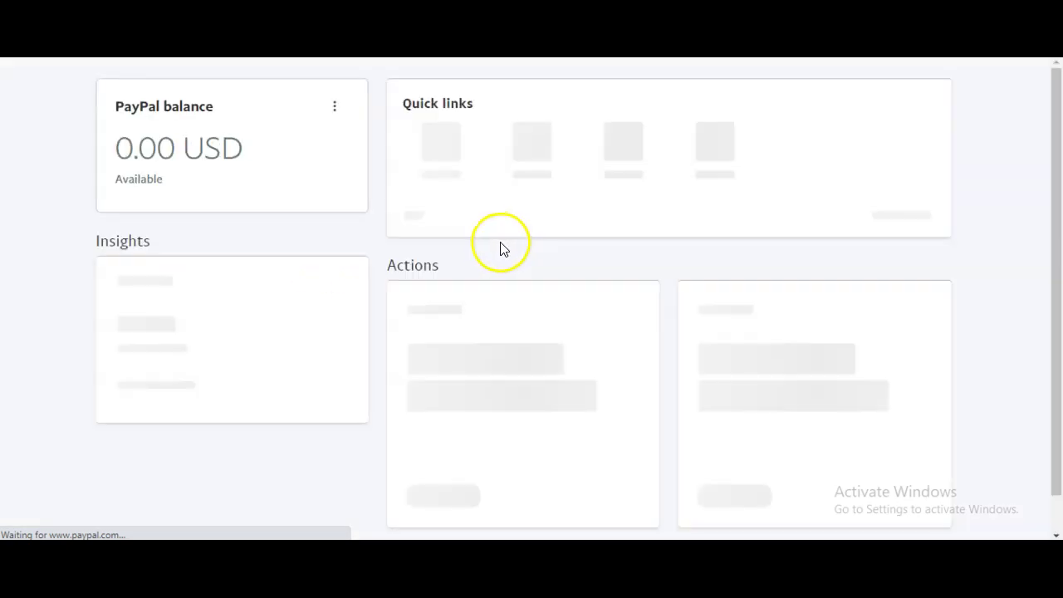
{"action": "scroll", "coordinate": [559, 327], "scroll_direction": "down", "scroll_amount": 2}
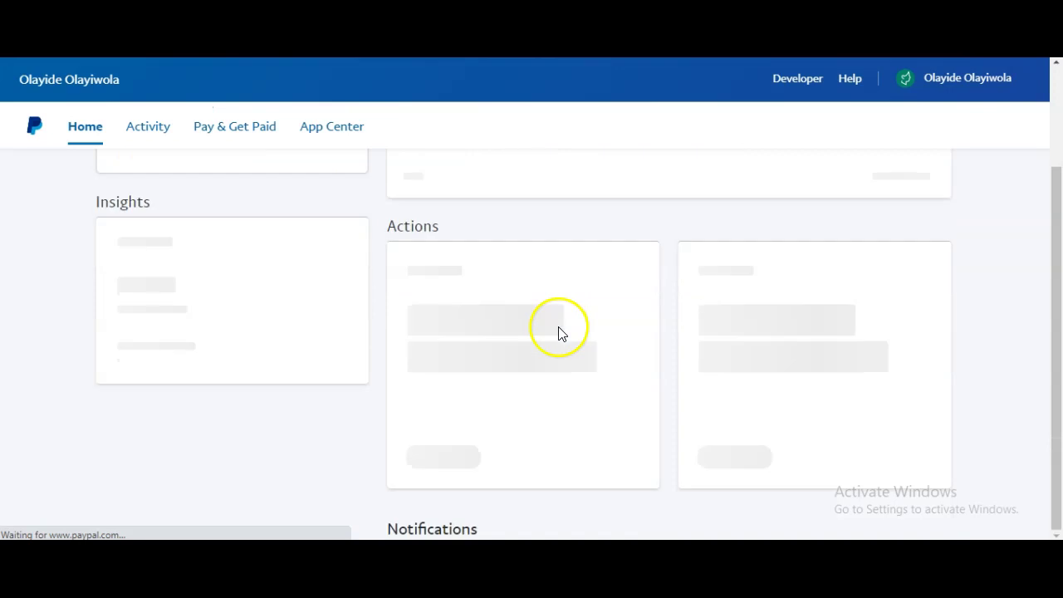
{"action": "scroll", "coordinate": [559, 332], "scroll_direction": "down", "scroll_amount": 1}
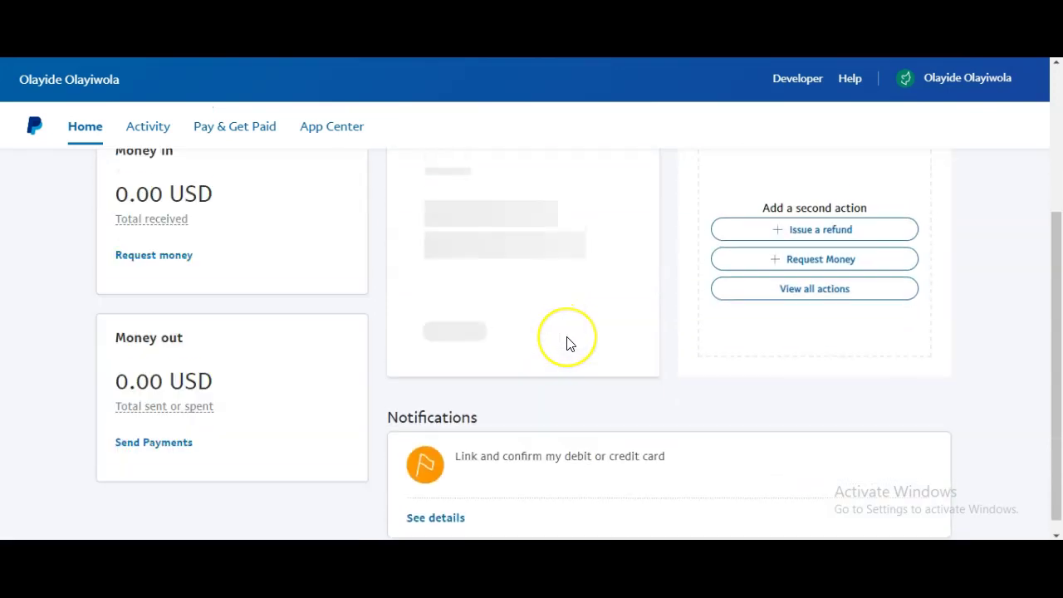
{"action": "scroll", "coordinate": [570, 344], "scroll_direction": "down", "scroll_amount": 1}
Open the card-linking notification's details, then switch to the Google Docs notes
{"action": "scroll", "coordinate": [581, 392], "scroll_direction": "down", "scroll_amount": 1}
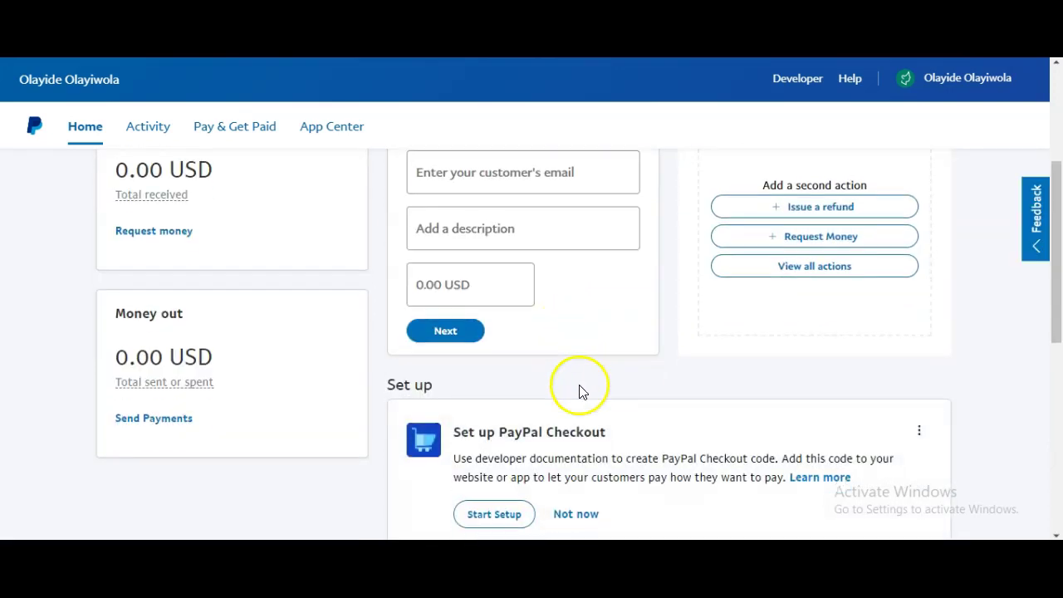
{"action": "scroll", "coordinate": [581, 392], "scroll_direction": "down", "scroll_amount": 6}
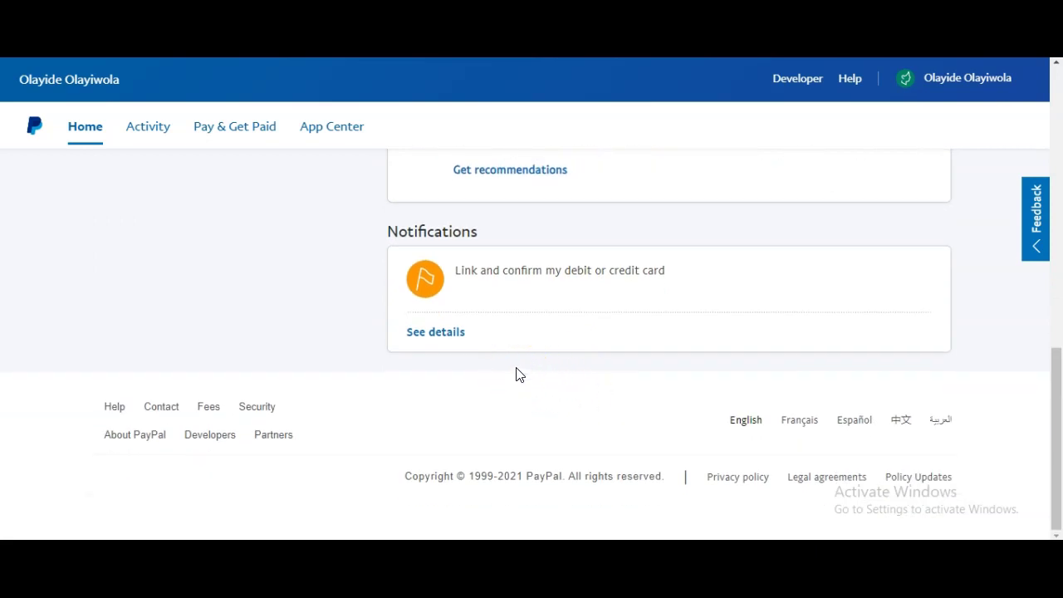
{"action": "left_click", "coordinate": [452, 332]}
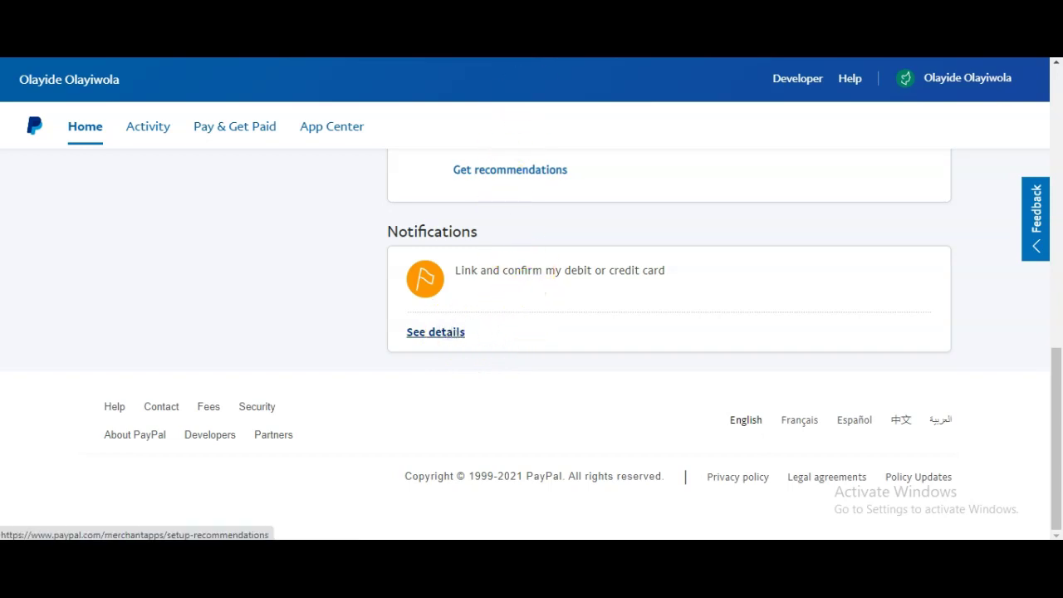
{"action": "key", "text": "alt+Tab"}
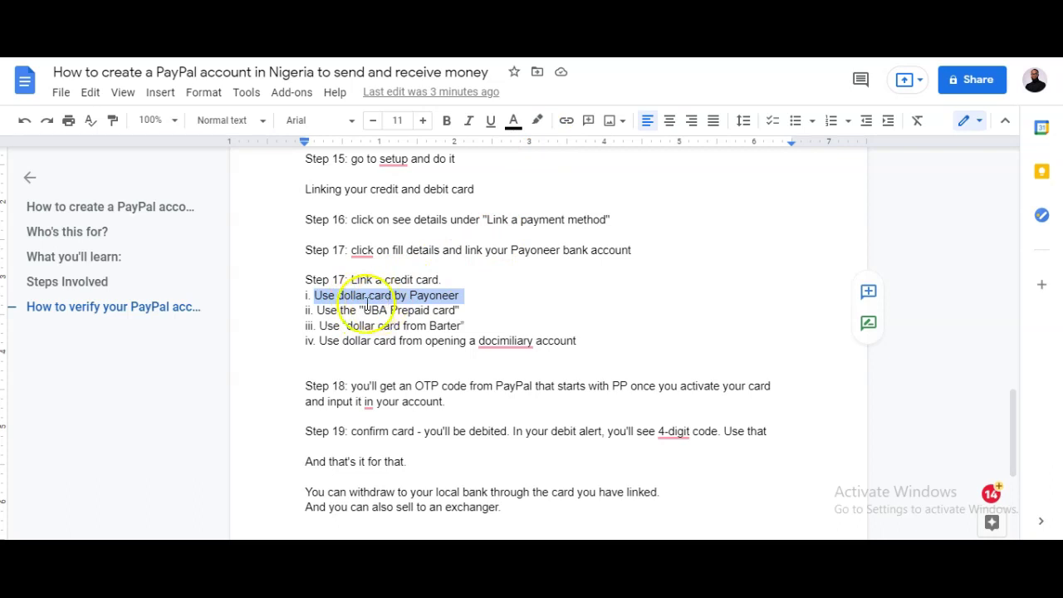
Highlight the UBA Prepaid card note in the Google Docs guide
{"action": "left_click_drag", "start_coordinate": [318, 311], "coordinate": [467, 310]}
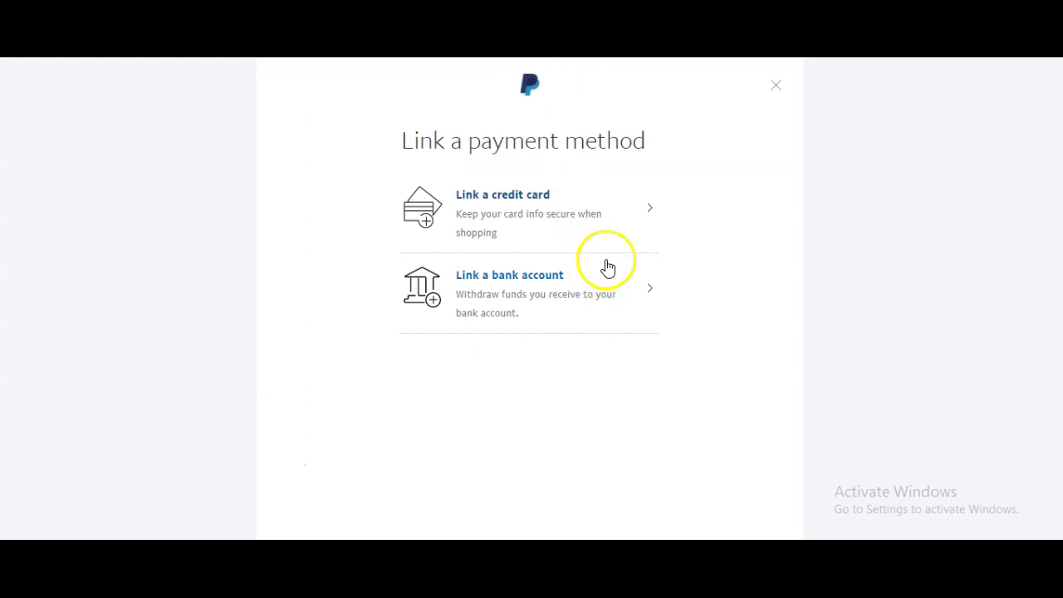
Open PayPal's Link a credit card form, then select the UBA Prepaid card line in the notes
{"action": "left_click", "coordinate": [549, 200]}
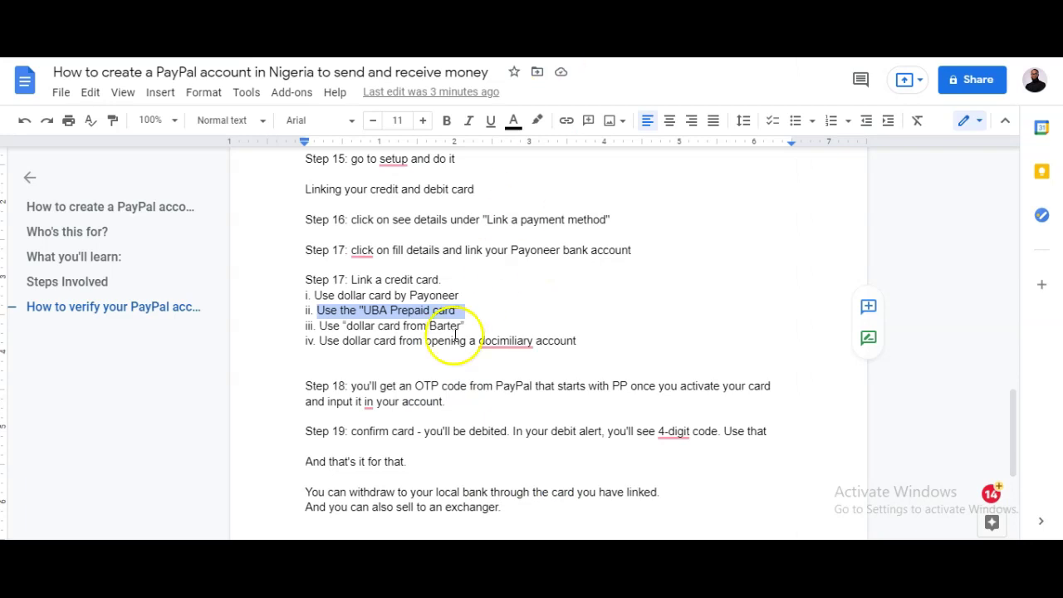
{"action": "triple_click", "coordinate": [449, 310]}
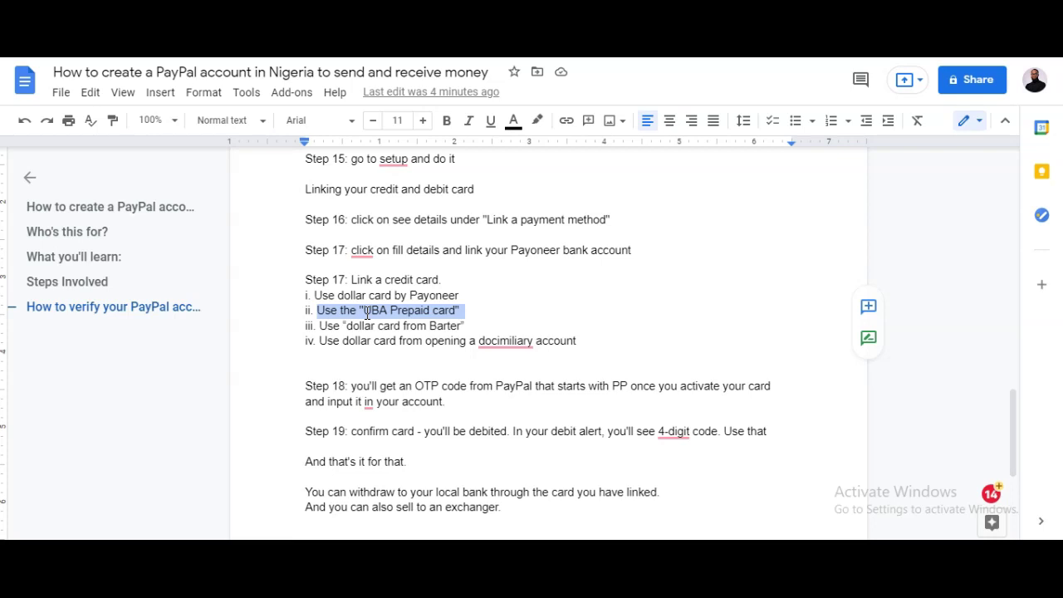
{"action": "left_click", "coordinate": [422, 310]}
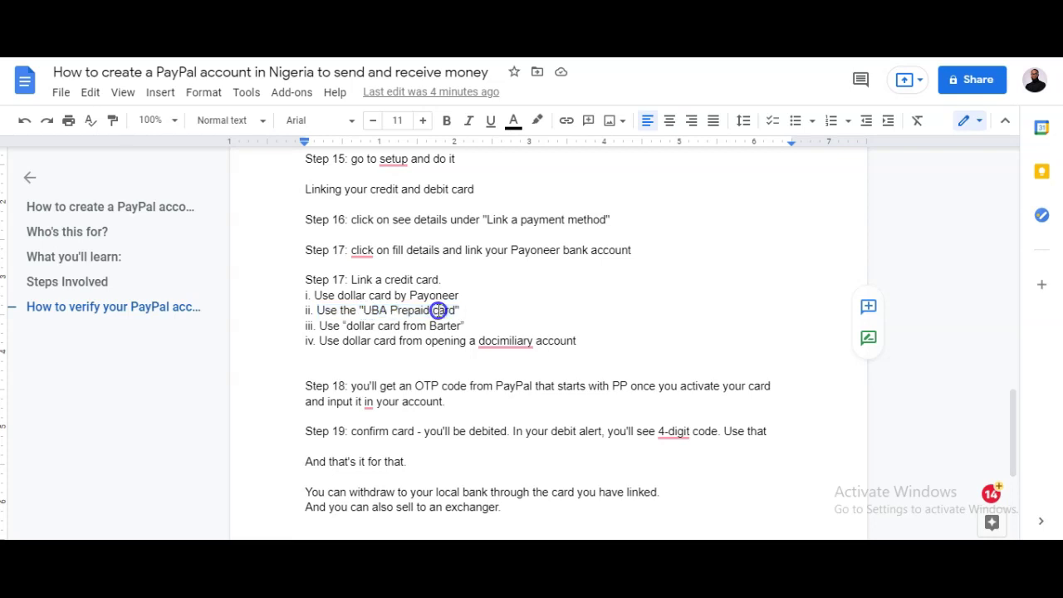
{"action": "left_click_drag", "start_coordinate": [455, 311], "coordinate": [373, 315]}
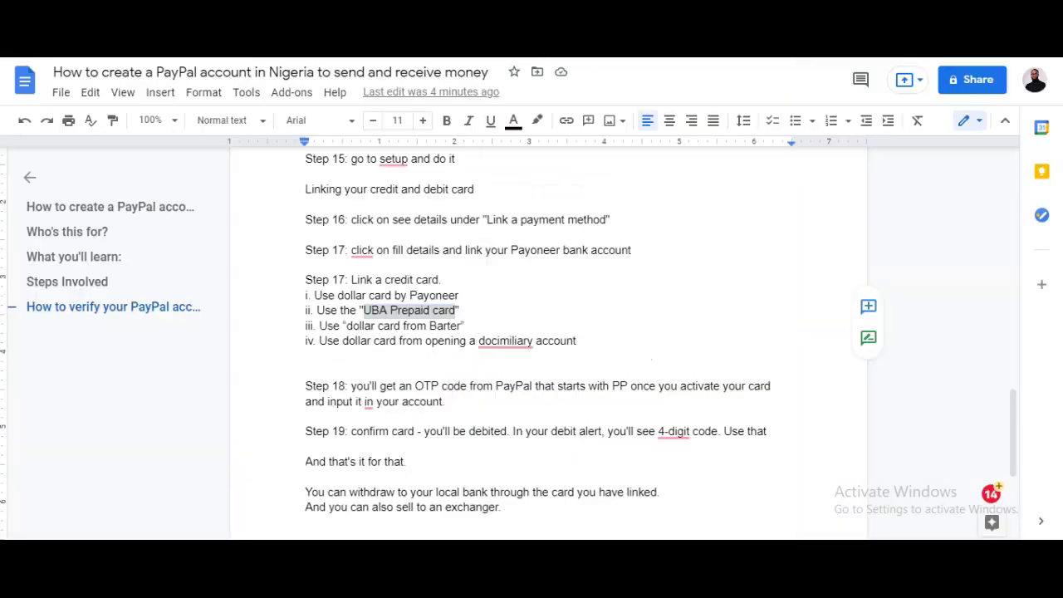
{"action": "left_click", "coordinate": [539, 105]}
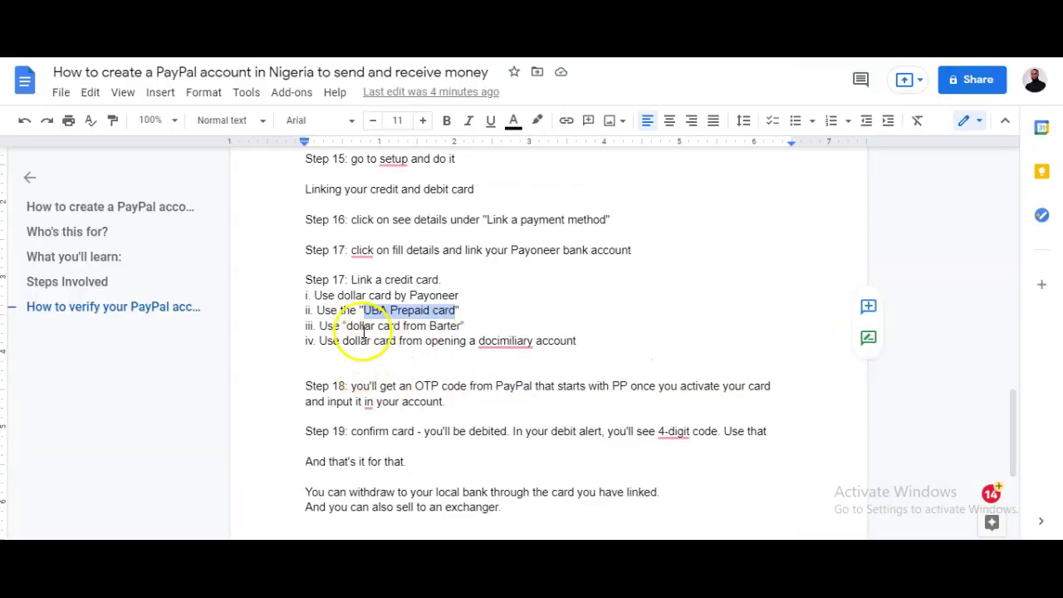
{"action": "left_click_drag", "start_coordinate": [429, 325], "coordinate": [461, 325]}
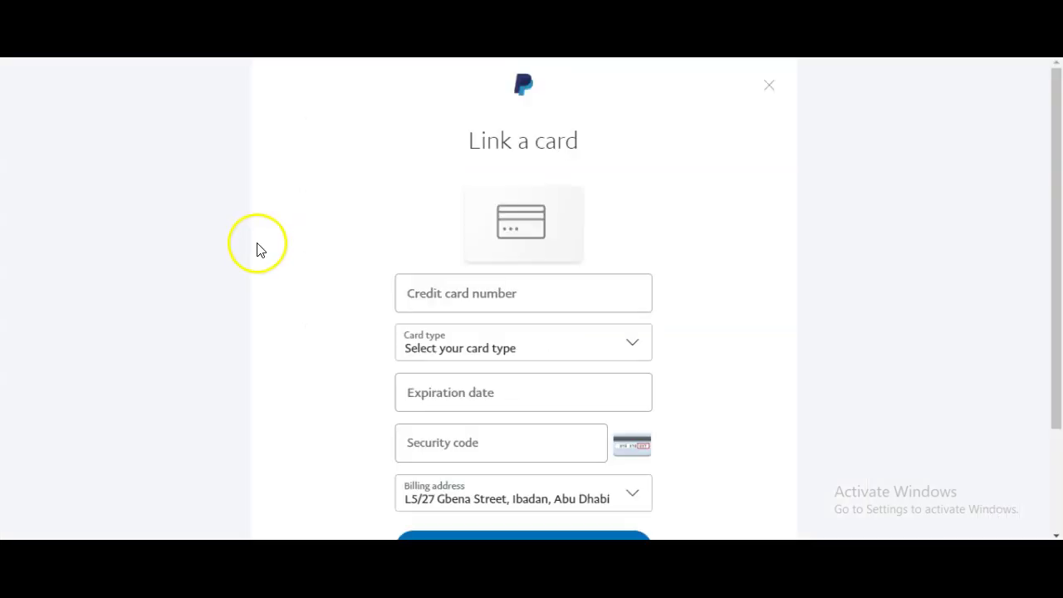
Focus the credit card number field, then bring up Google results for 'flutterwave barter'
{"action": "left_click", "coordinate": [507, 304]}
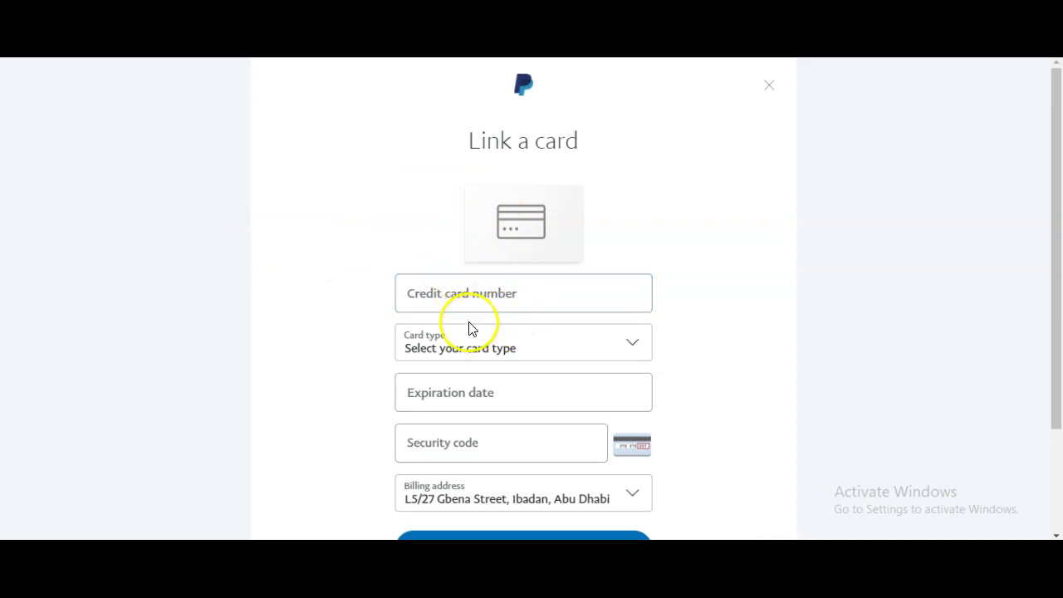
{"action": "left_click", "coordinate": [779, 97]}
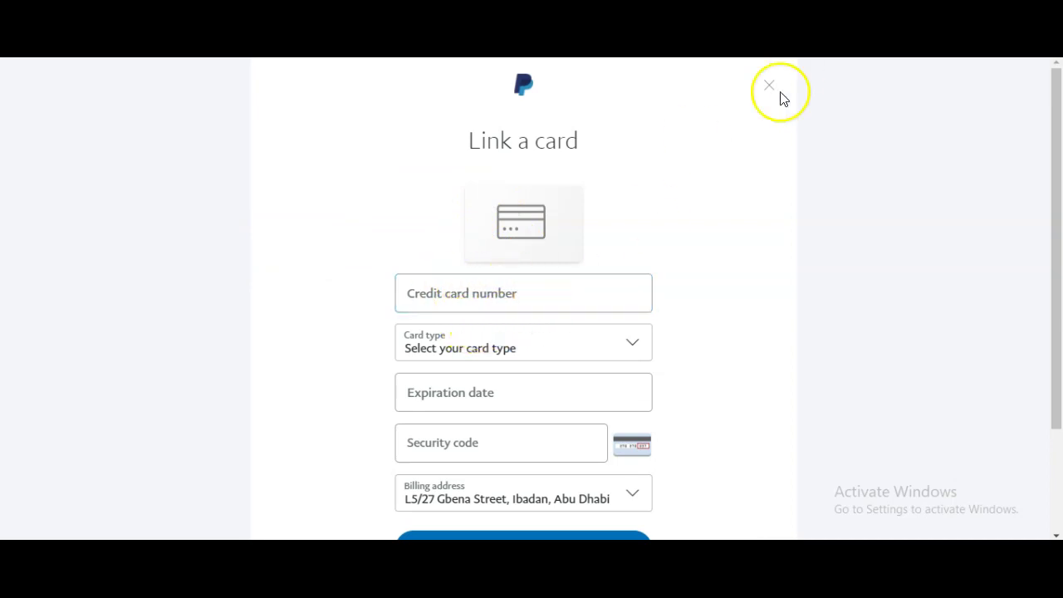
{"action": "left_click", "coordinate": [729, 230]}
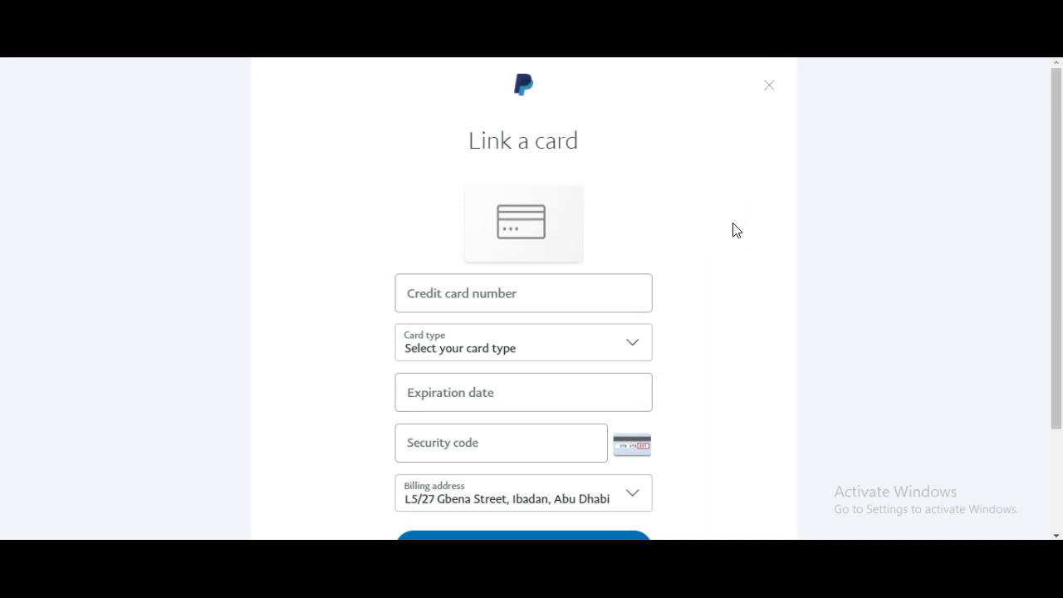
{"action": "left_click", "coordinate": [753, 216]}
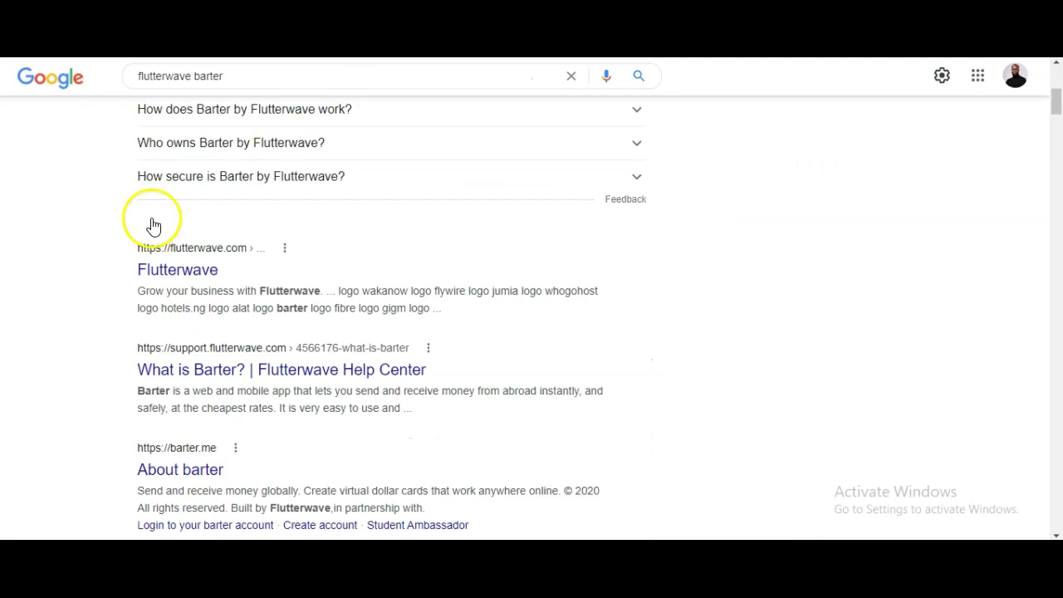
{"action": "scroll", "coordinate": [171, 296], "scroll_direction": "up", "scroll_amount": 5}
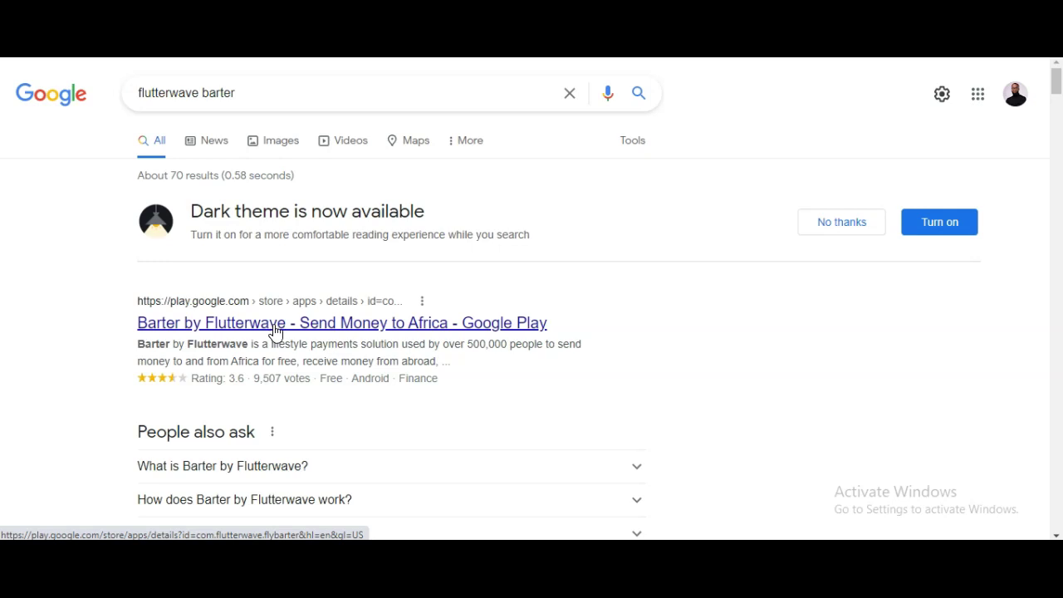
{"action": "left_click", "coordinate": [277, 328]}
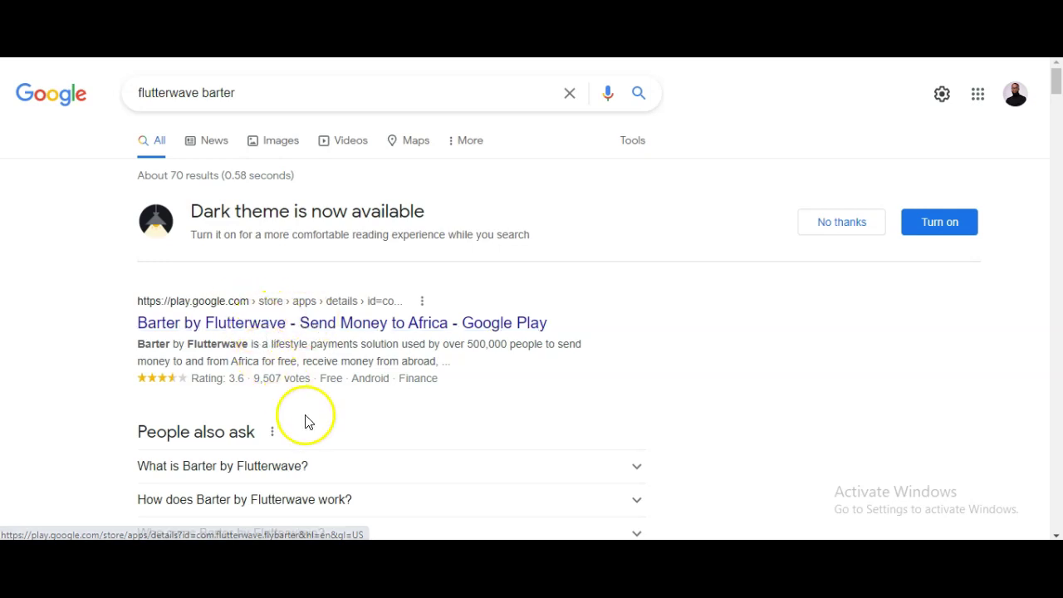
{"action": "scroll", "coordinate": [305, 427], "scroll_direction": "down", "scroll_amount": 2}
{"action": "scroll", "coordinate": [306, 427], "scroll_direction": "down", "scroll_amount": 3}
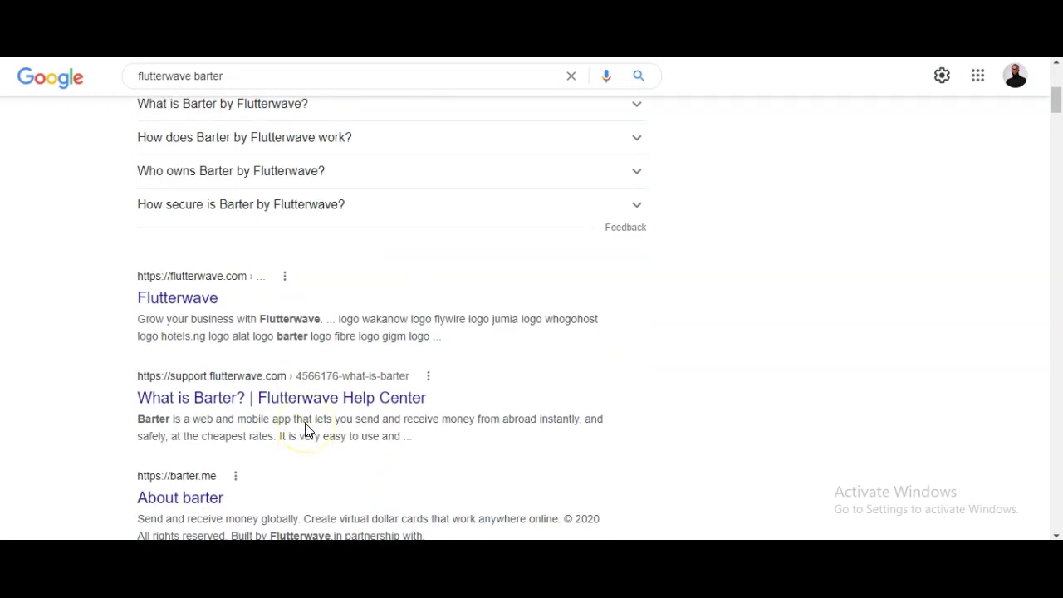
{"action": "scroll", "coordinate": [306, 427], "scroll_direction": "up", "scroll_amount": 5}
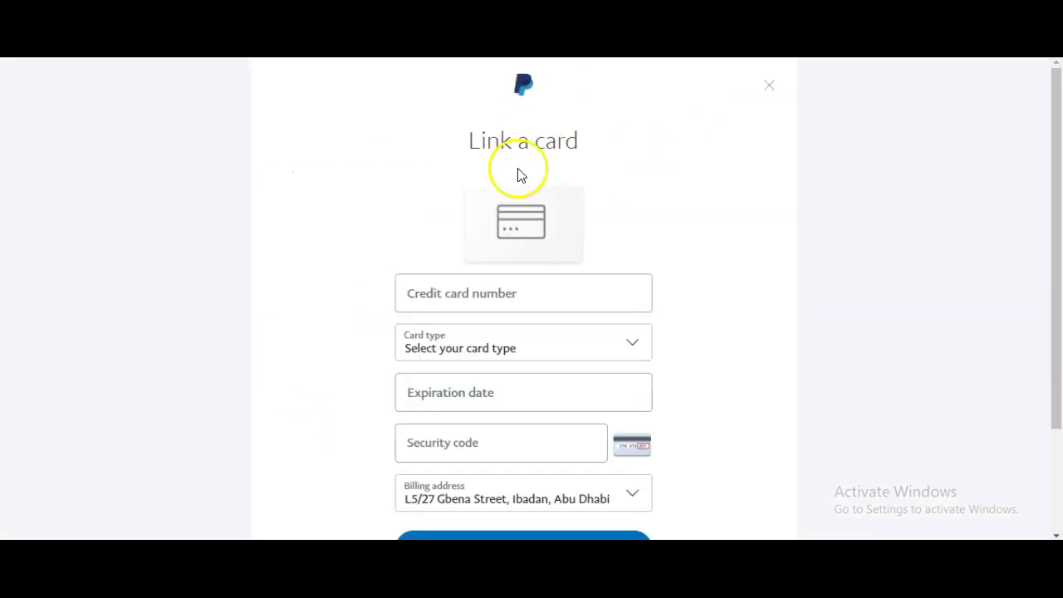
Focus the card number field and keep the saved billing address in the dropdown
{"action": "left_click", "coordinate": [470, 295]}
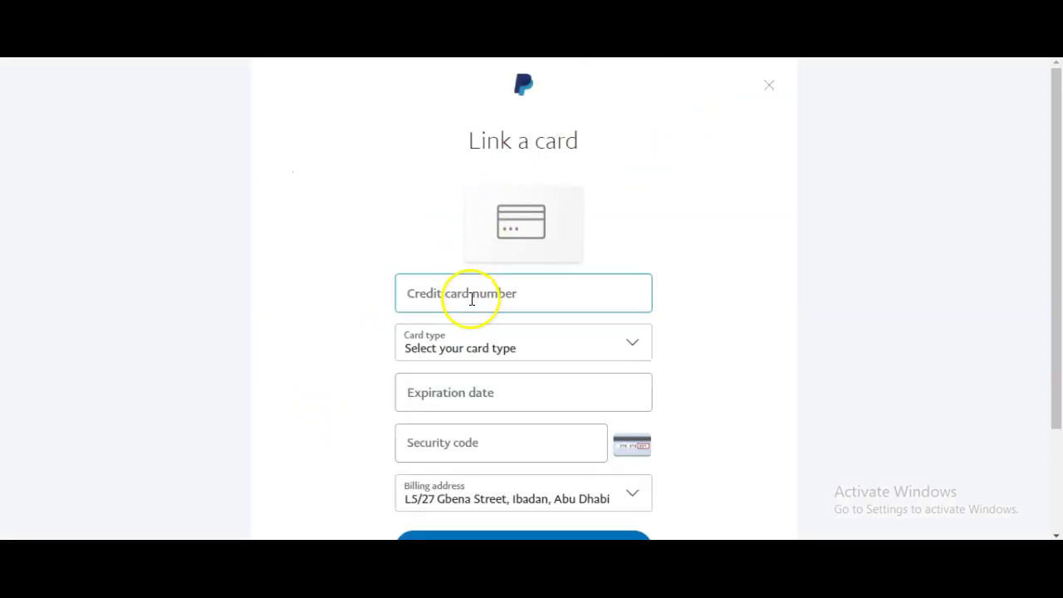
{"action": "scroll", "coordinate": [484, 342], "scroll_direction": "down", "scroll_amount": 2}
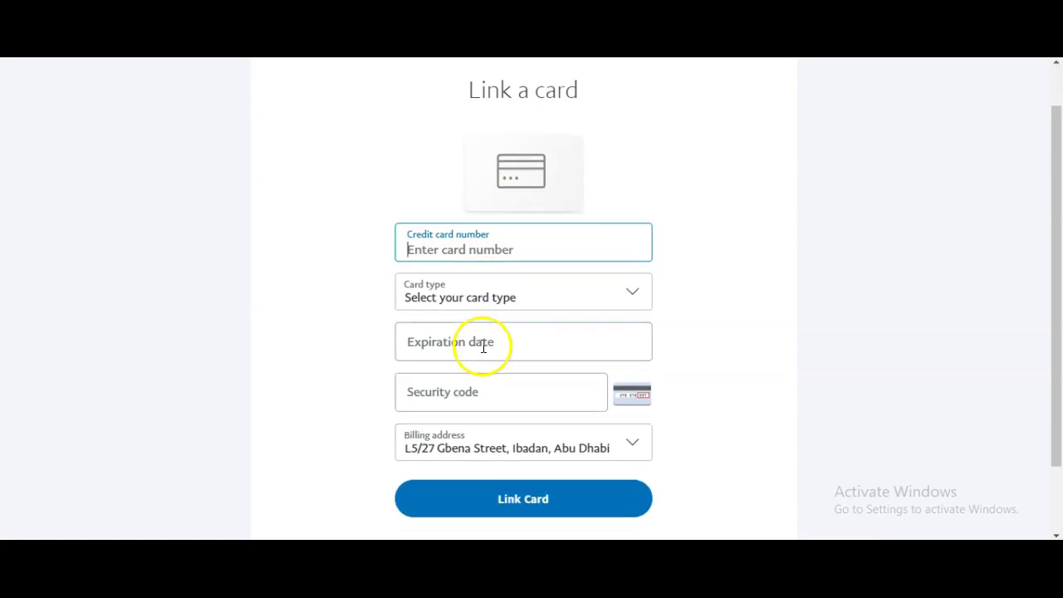
{"action": "scroll", "coordinate": [482, 357], "scroll_direction": "up", "scroll_amount": 2}
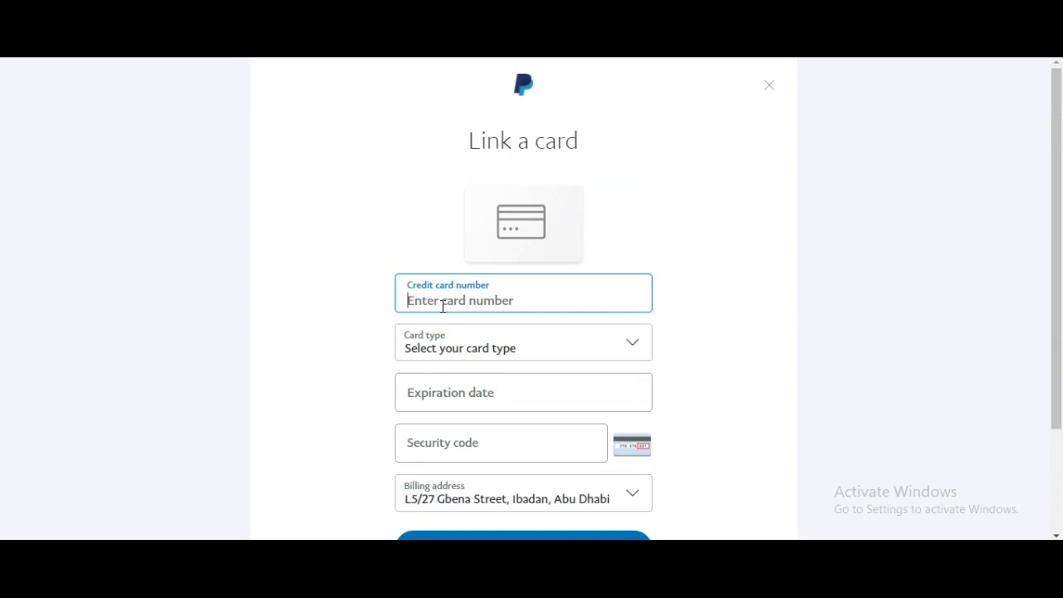
{"action": "scroll", "coordinate": [443, 305], "scroll_direction": "down", "scroll_amount": 2}
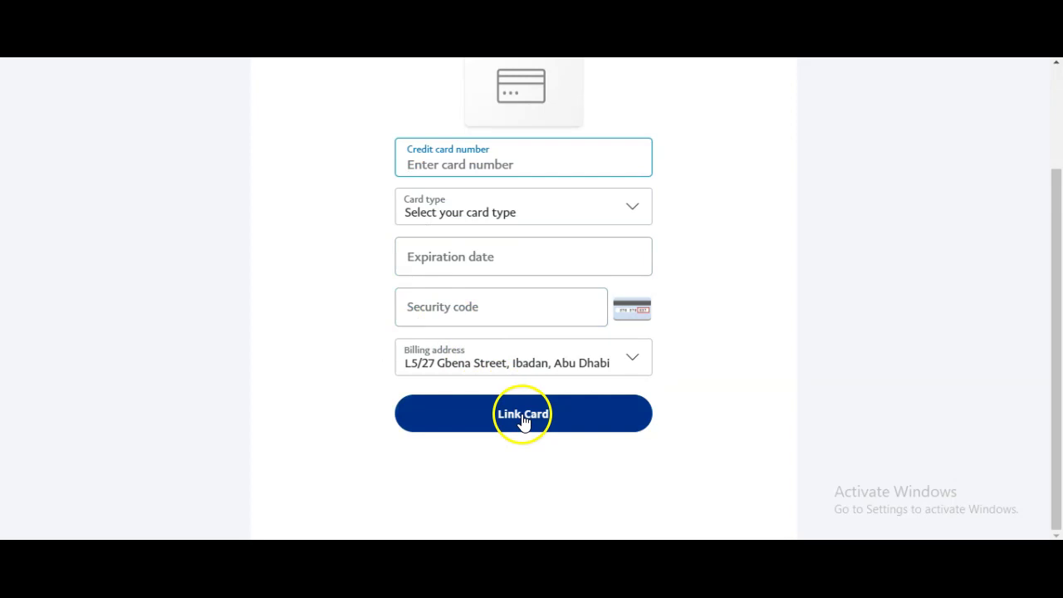
{"action": "left_click", "coordinate": [415, 370]}
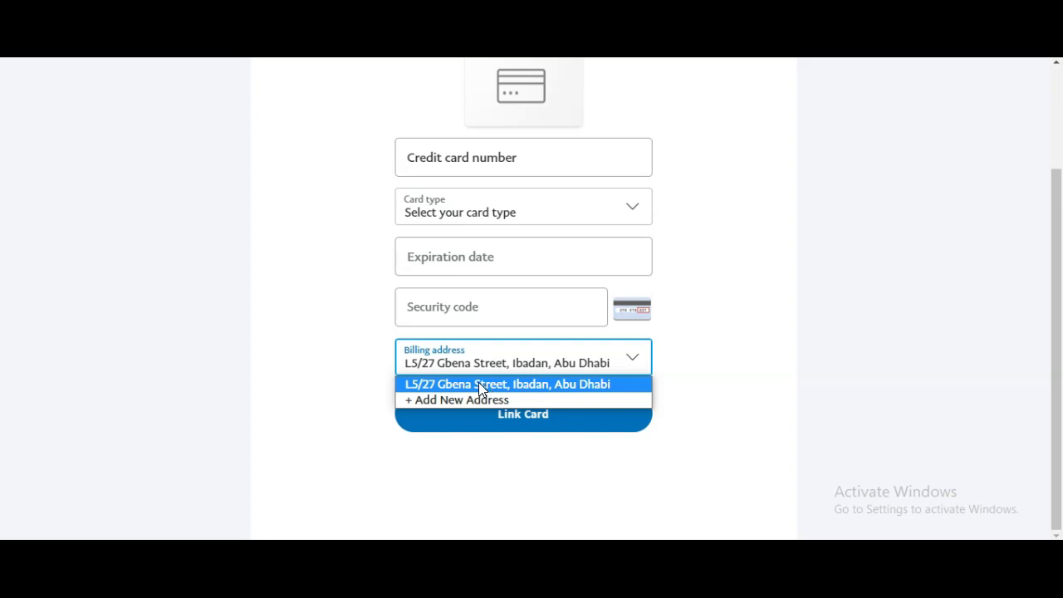
{"action": "left_click", "coordinate": [479, 400]}
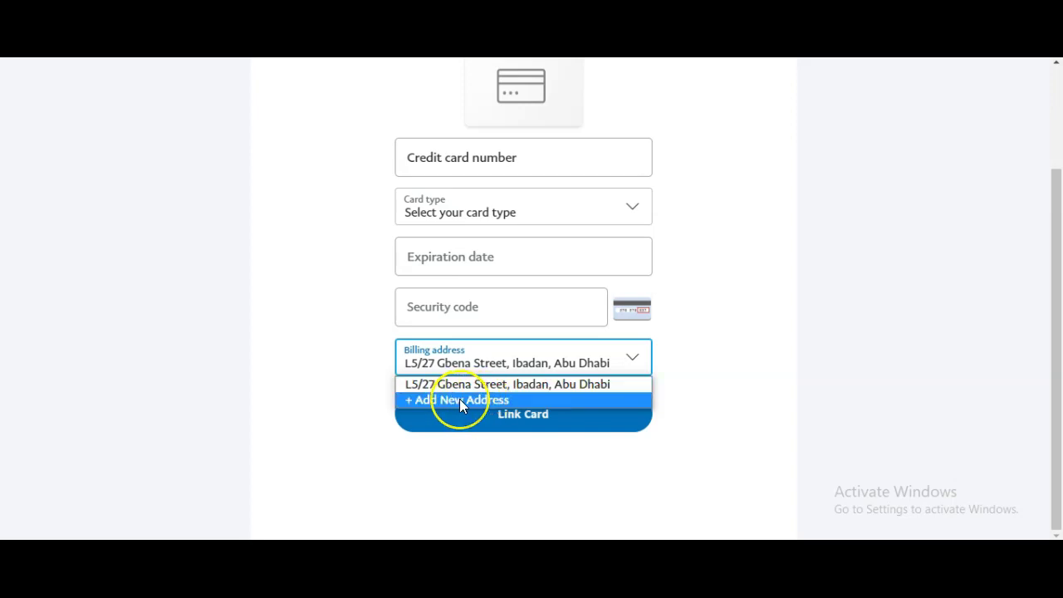
{"action": "left_click_drag", "start_coordinate": [459, 399], "coordinate": [488, 383]}
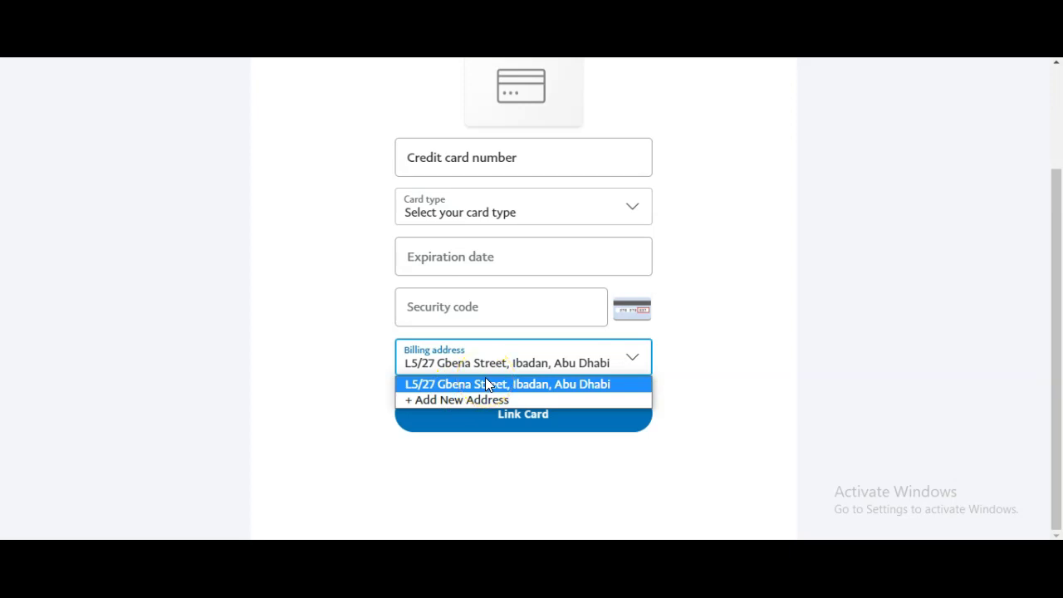
{"action": "left_click", "coordinate": [313, 320]}
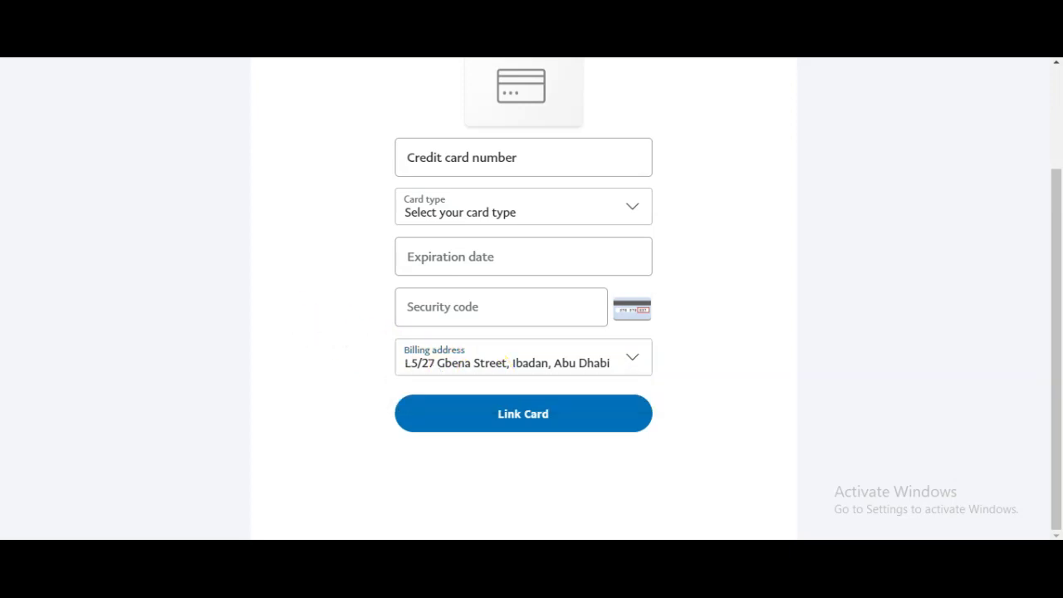
{"action": "left_click", "coordinate": [294, 224]}
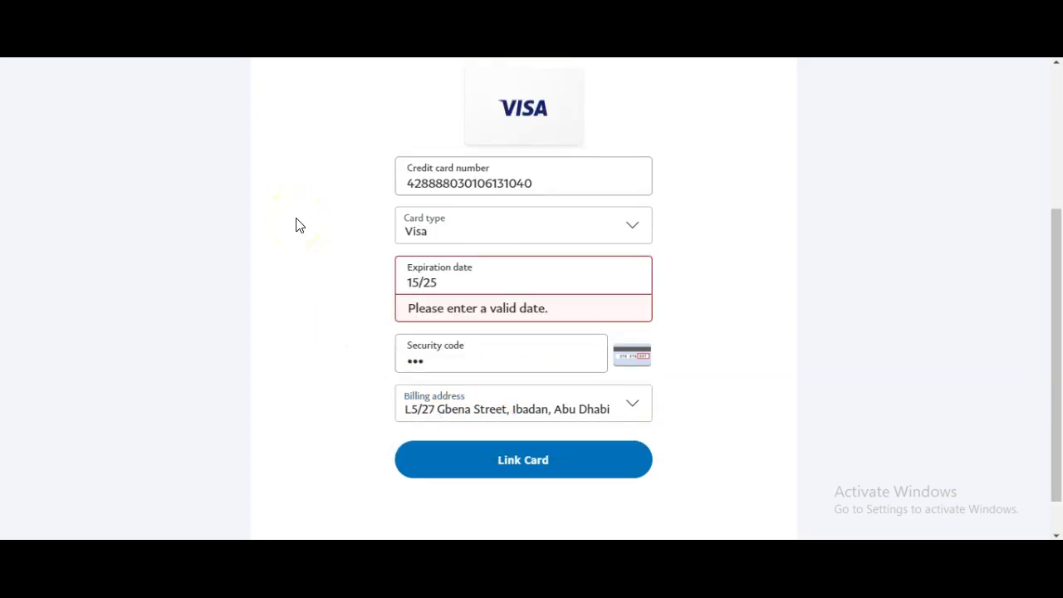
Enter Visa card details with expiry 15/25 and submit Link Card, then check the security code
{"action": "left_click_drag", "start_coordinate": [326, 236], "coordinate": [487, 267]}
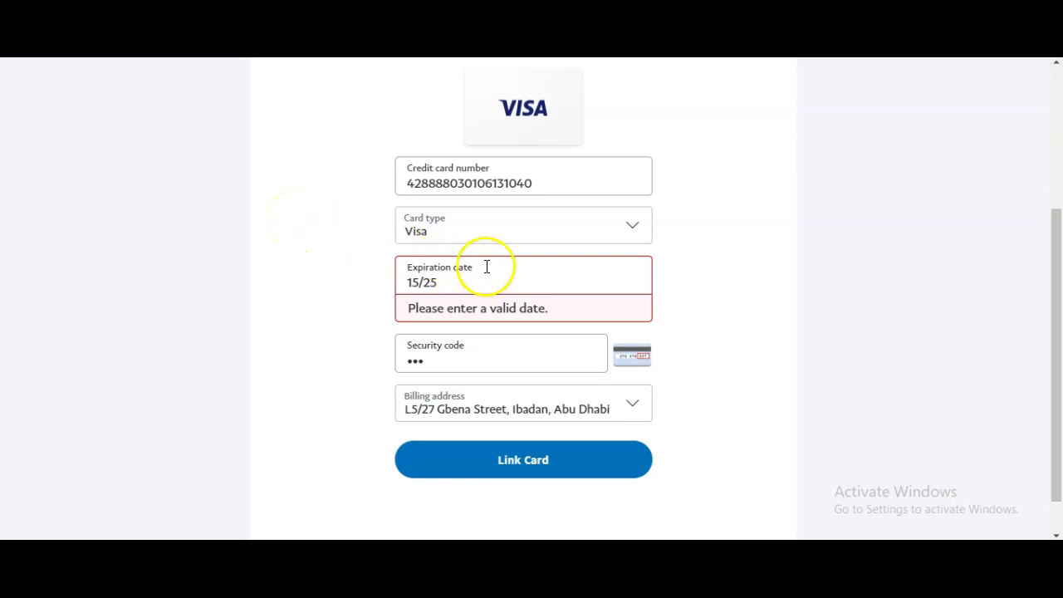
{"action": "left_click", "coordinate": [531, 458]}
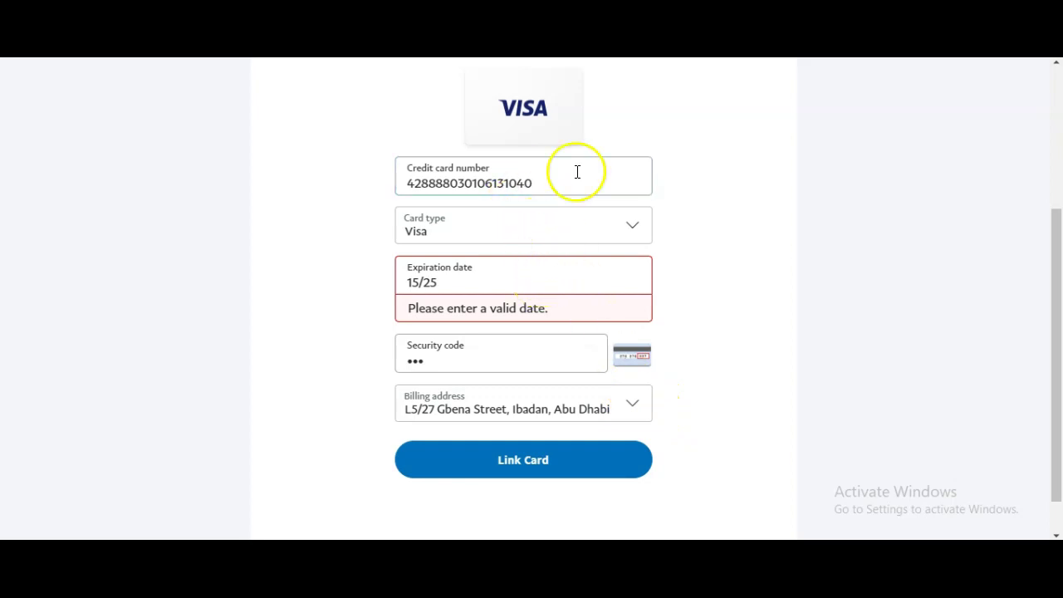
{"action": "left_click", "coordinate": [438, 344]}
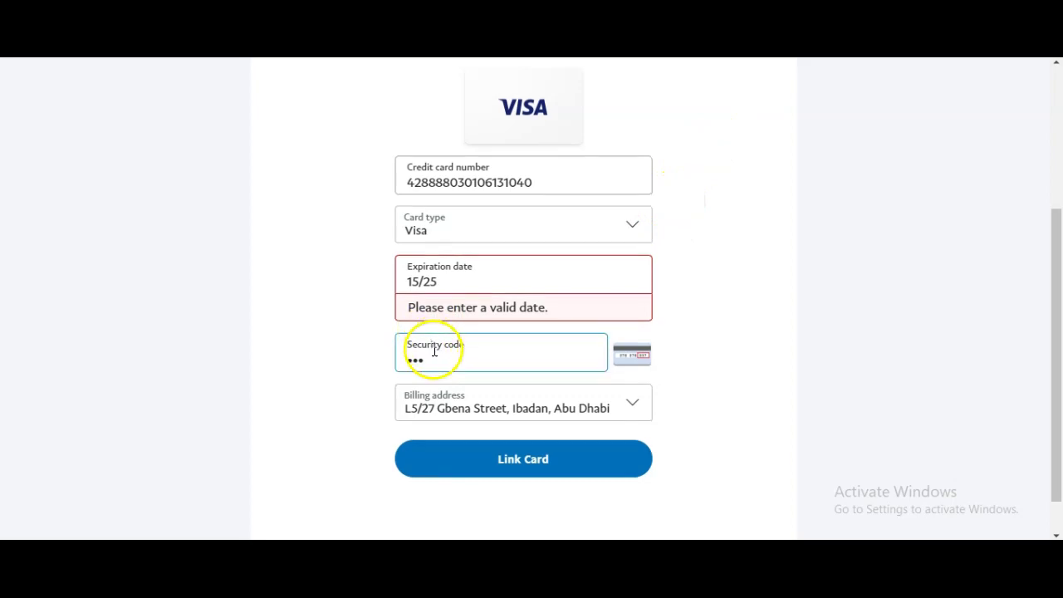
{"action": "scroll", "coordinate": [435, 360], "scroll_direction": "down", "scroll_amount": 1}
{"action": "left_click", "coordinate": [556, 320]}
{"action": "scroll", "coordinate": [561, 314], "scroll_direction": "up", "scroll_amount": 2}
{"action": "scroll", "coordinate": [562, 311], "scroll_direction": "up", "scroll_amount": 2}
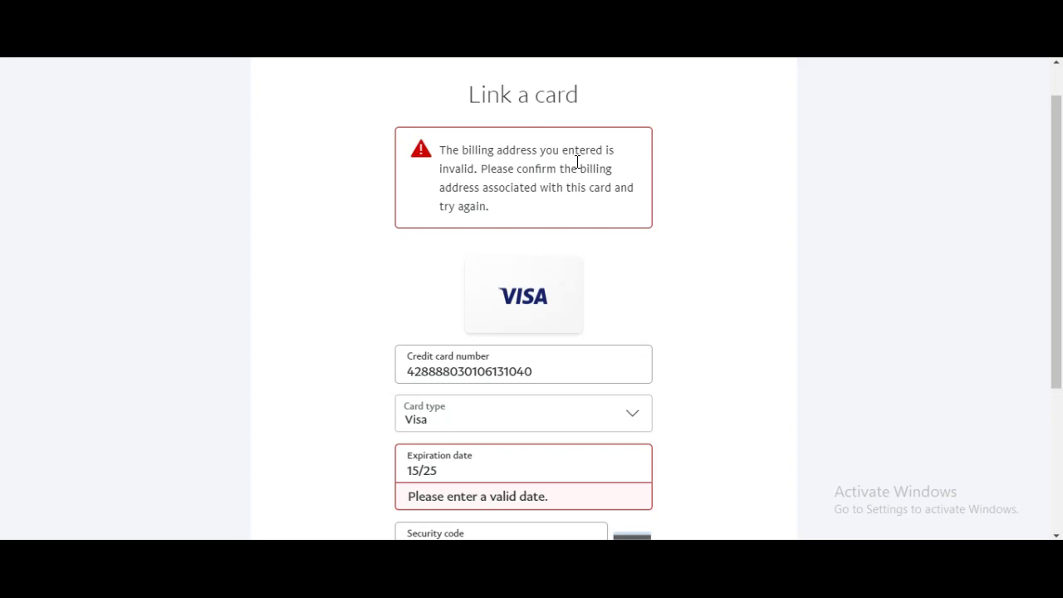
{"action": "scroll", "coordinate": [573, 199], "scroll_direction": "down", "scroll_amount": 4}
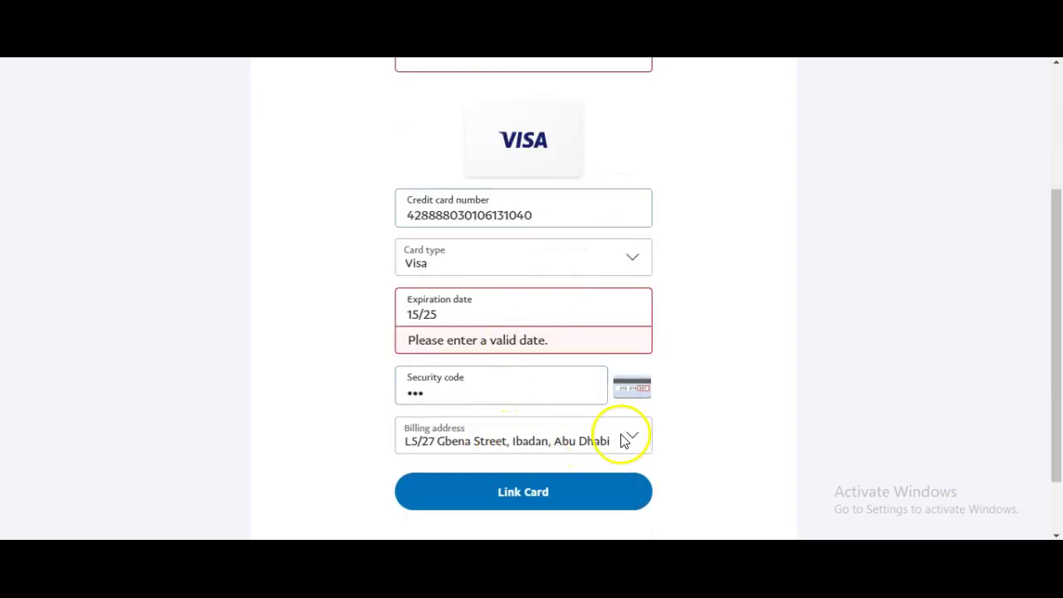
Reopen the billing address list, close it unchanged, and return to the notes document
{"action": "left_click", "coordinate": [629, 436]}
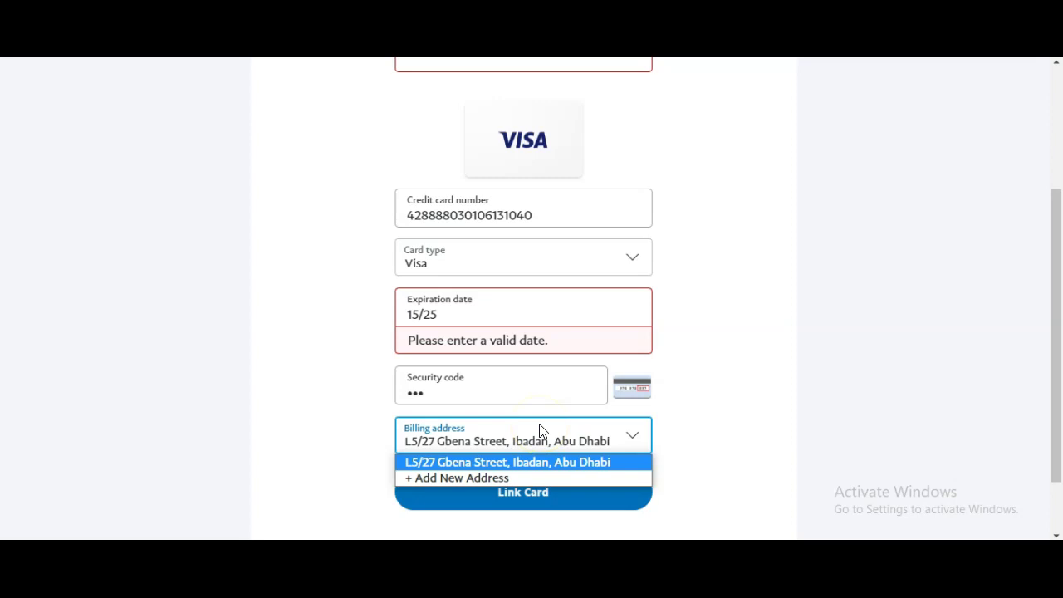
{"action": "left_click", "coordinate": [721, 358]}
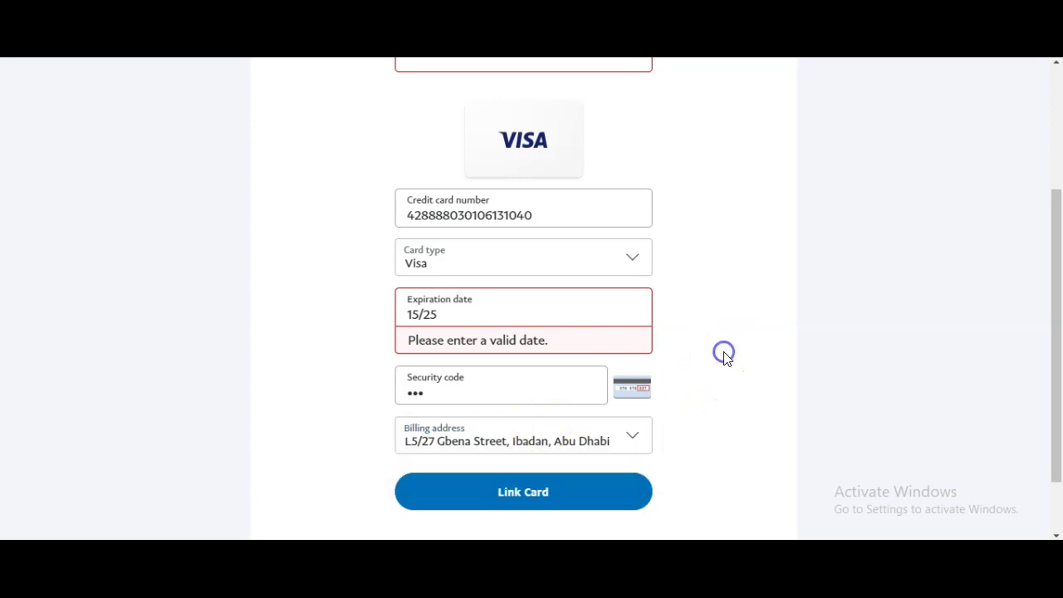
{"action": "left_click", "coordinate": [563, 130]}
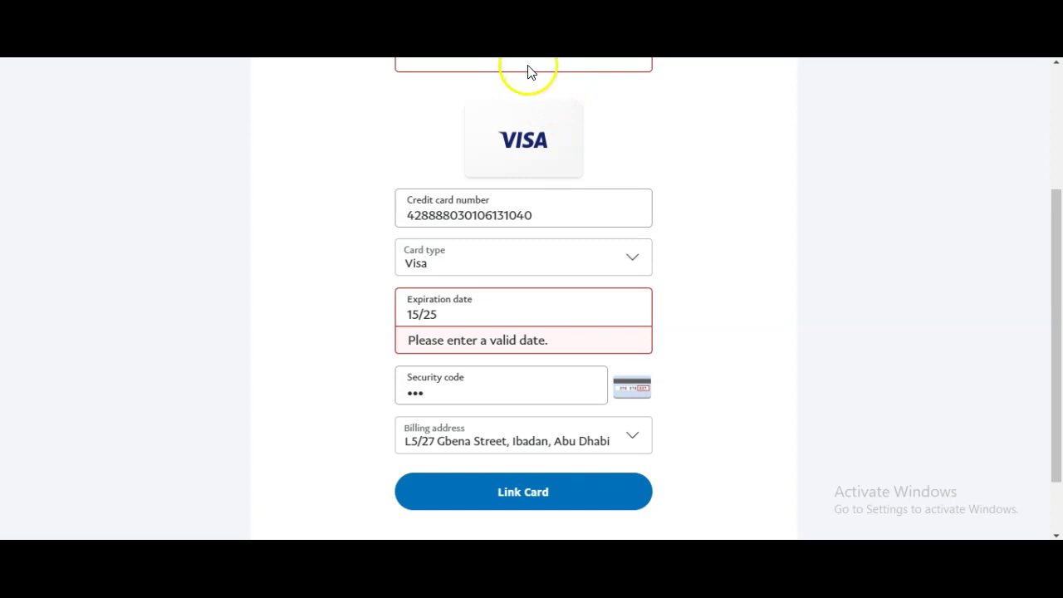
{"action": "left_click", "coordinate": [524, 33]}
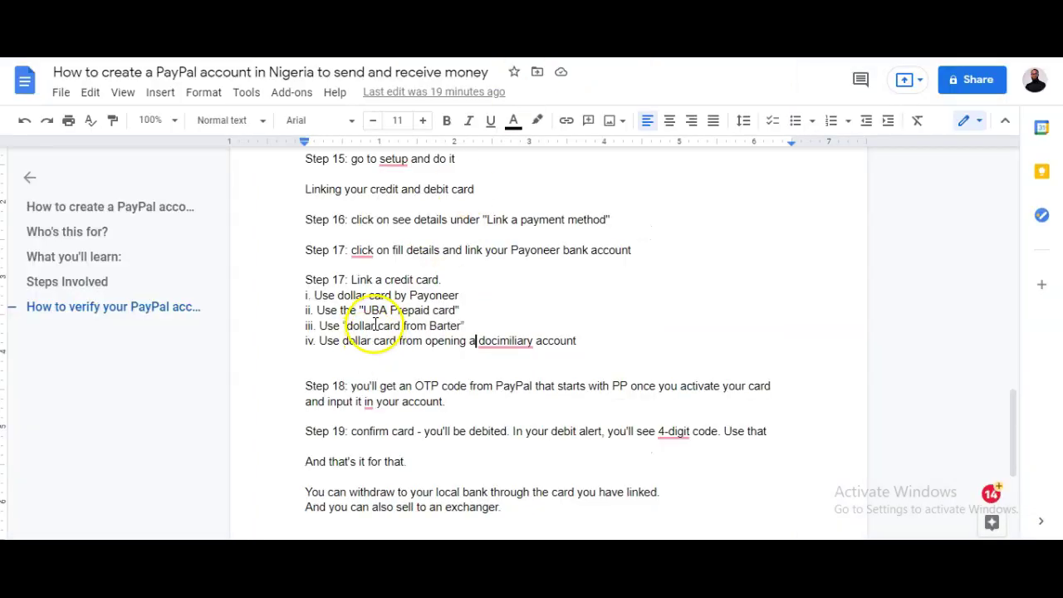
Mark the card options and accept Grammarly's 'domiciliary' spelling fix in line iv
{"action": "left_click_drag", "start_coordinate": [371, 296], "coordinate": [465, 294]}
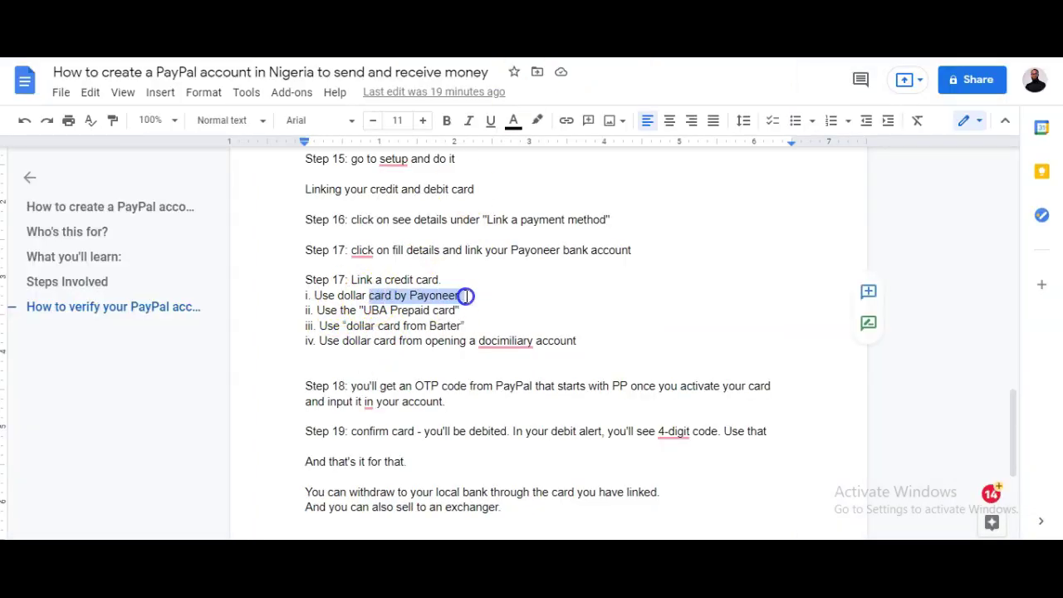
{"action": "left_click_drag", "start_coordinate": [358, 311], "coordinate": [479, 304]}
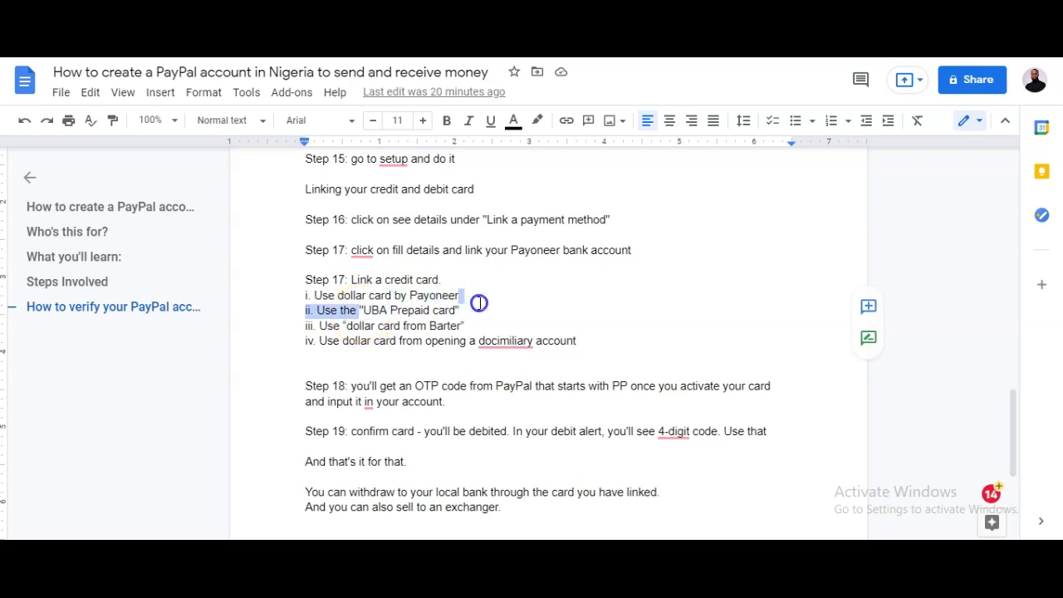
{"action": "left_click_drag", "start_coordinate": [343, 342], "coordinate": [399, 340]}
{"action": "mouse_move", "coordinate": [490, 341]}
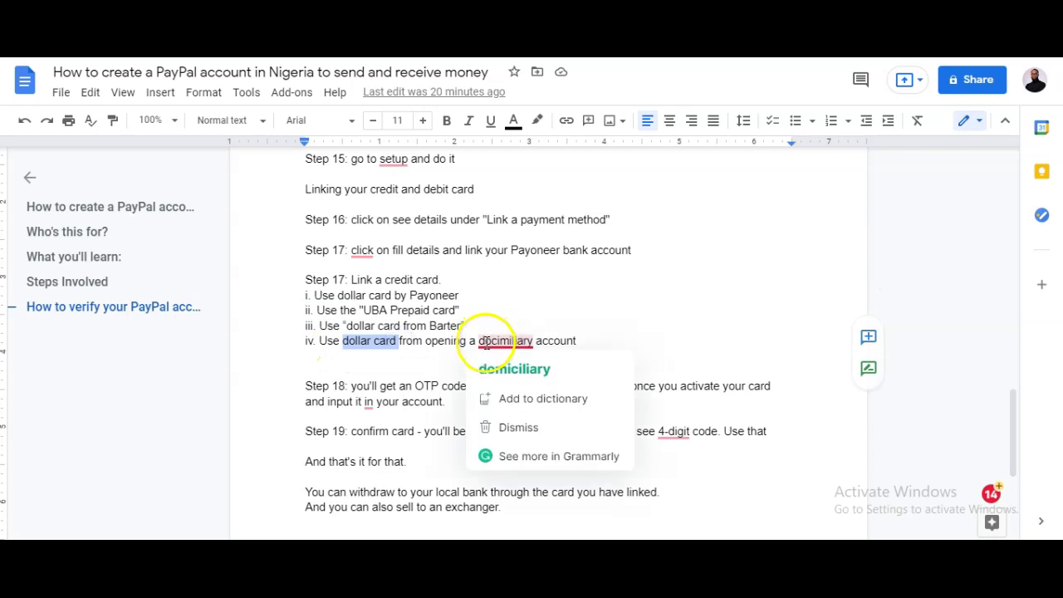
{"action": "left_click", "coordinate": [516, 369]}
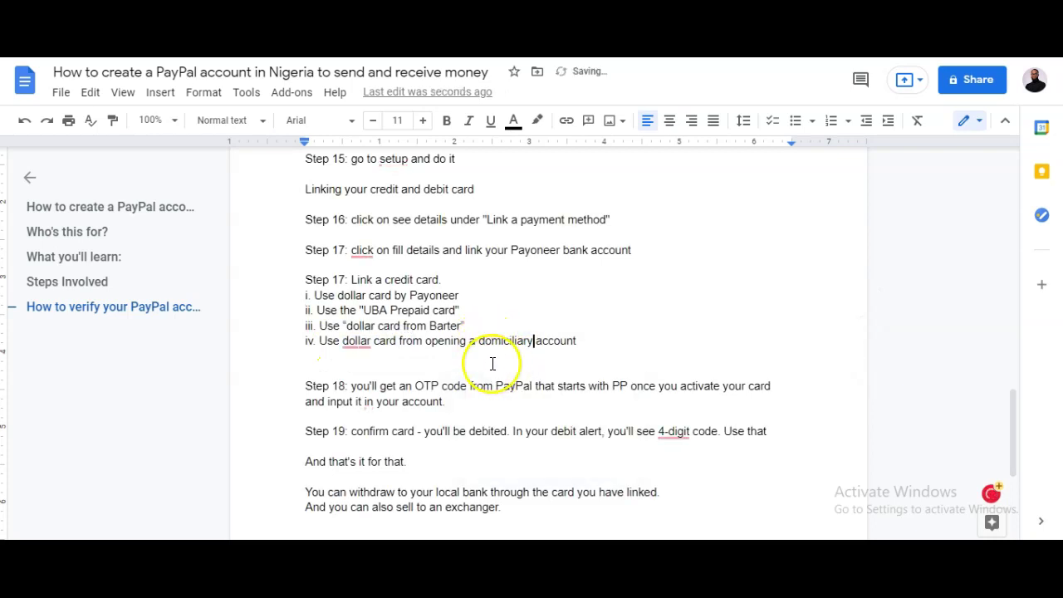
{"action": "left_click_drag", "start_coordinate": [478, 341], "coordinate": [533, 341]}
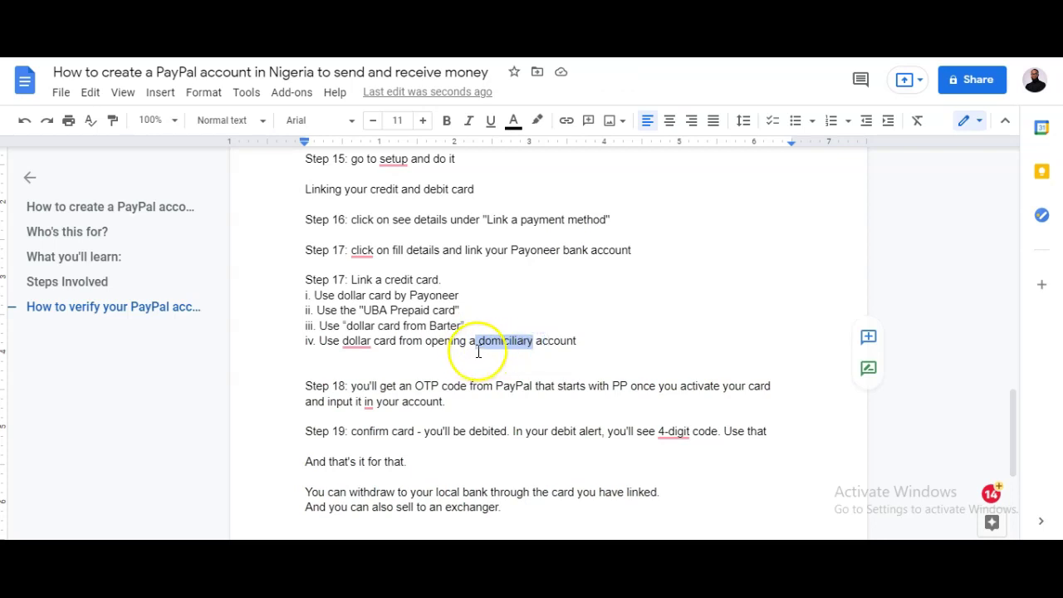
{"action": "left_click", "coordinate": [361, 340]}
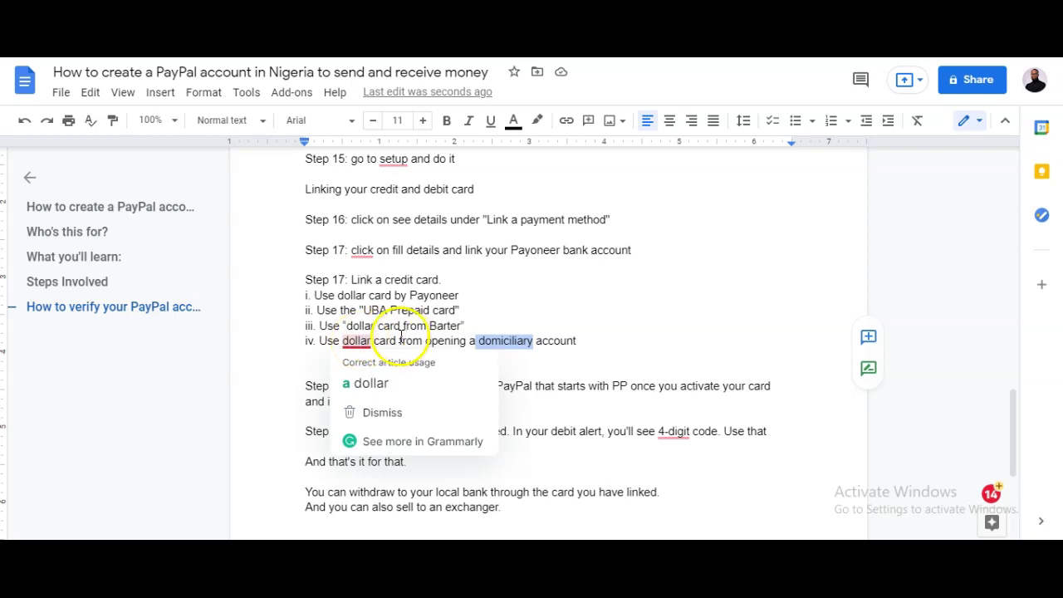
{"action": "left_click", "coordinate": [538, 338]}
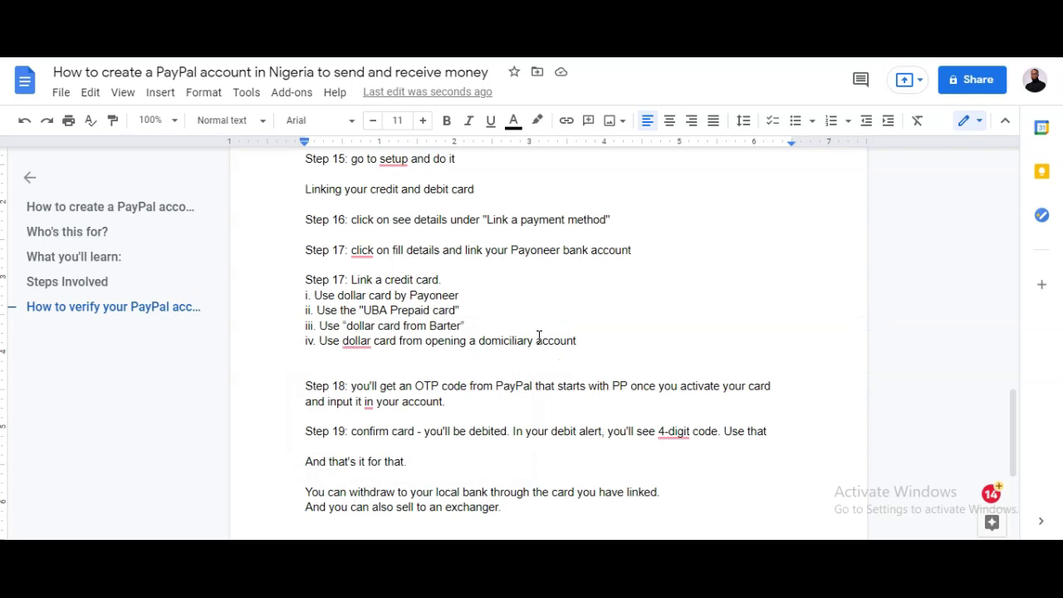
Highlight 'UBA Prepaid card' in line ii, then resubmit the PayPal card details
{"action": "left_click", "coordinate": [359, 309]}
{"action": "left_click_drag", "start_coordinate": [359, 309], "coordinate": [458, 310]}
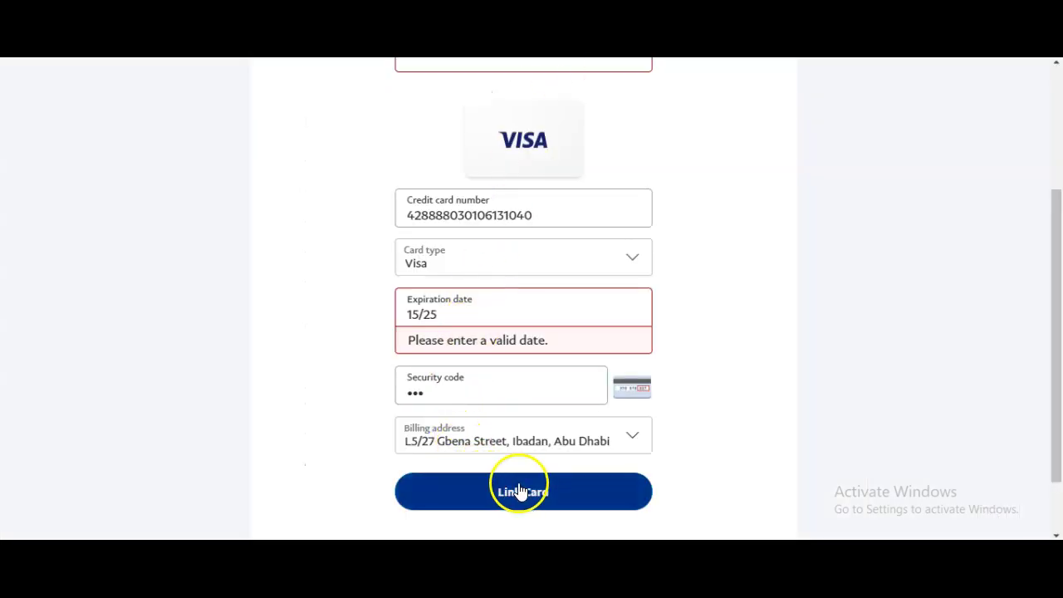
{"action": "left_click", "coordinate": [519, 490]}
{"action": "left_click", "coordinate": [543, 207]}
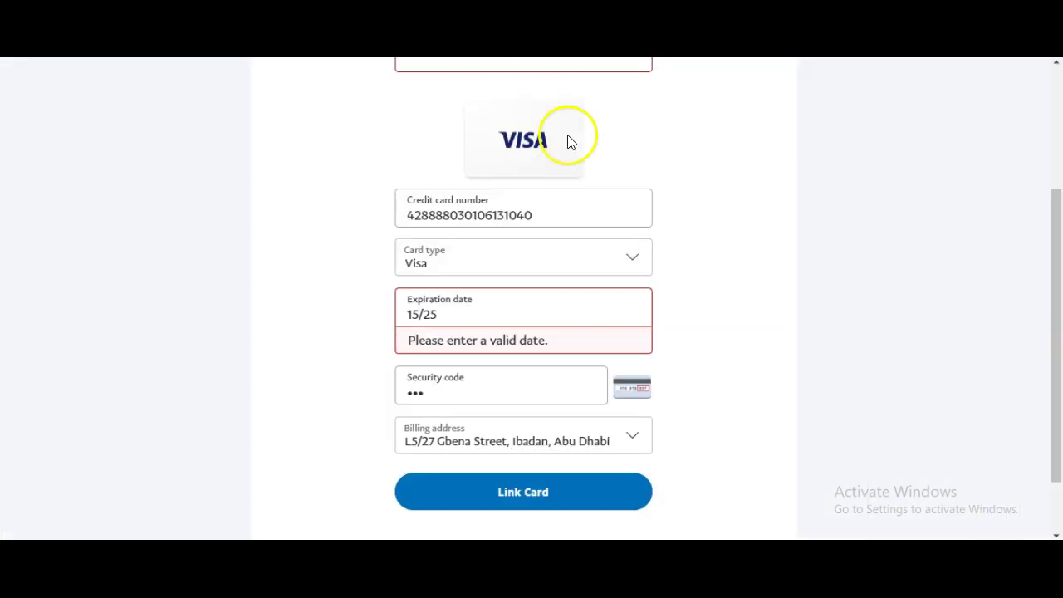
{"action": "left_click", "coordinate": [498, 381]}
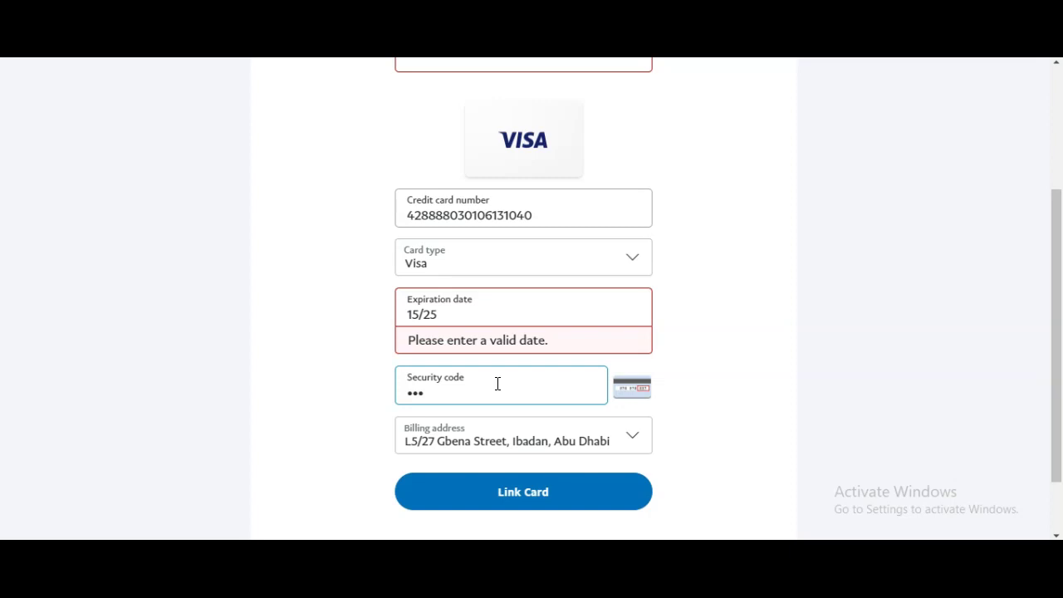
{"action": "left_click", "coordinate": [531, 94]}
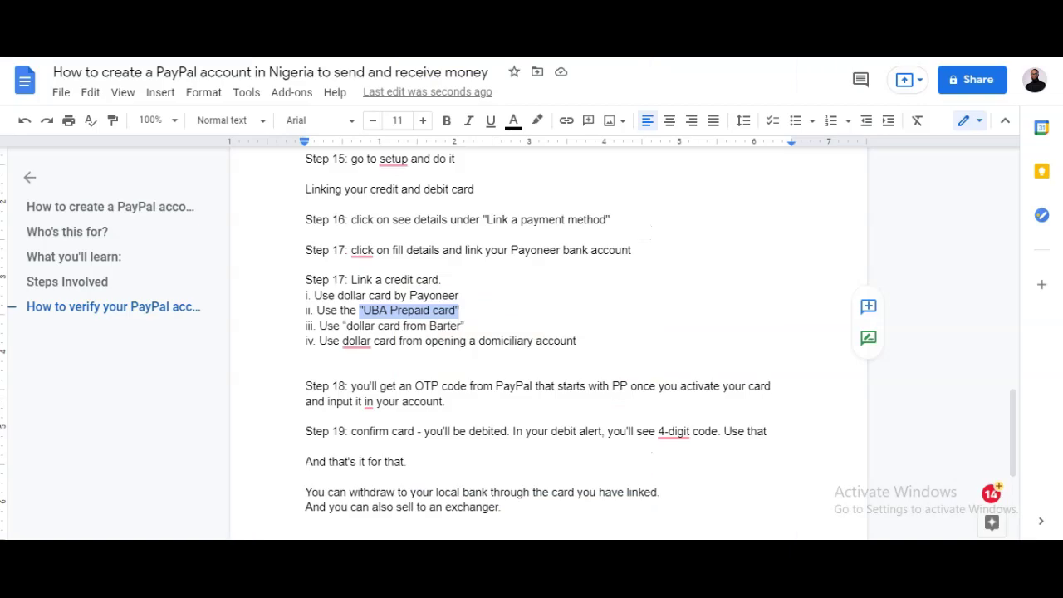
{"action": "left_click", "coordinate": [567, 122]}
{"action": "left_click", "coordinate": [362, 310]}
{"action": "left_click_drag", "start_coordinate": [362, 310], "coordinate": [462, 309]}
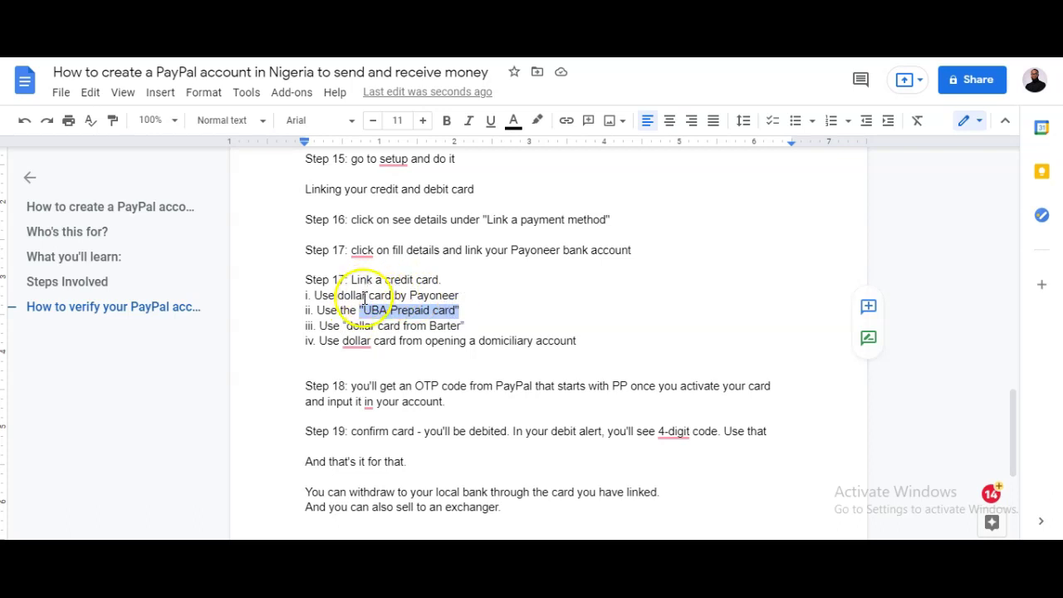
{"action": "left_click_drag", "start_coordinate": [400, 296], "coordinate": [472, 295]}
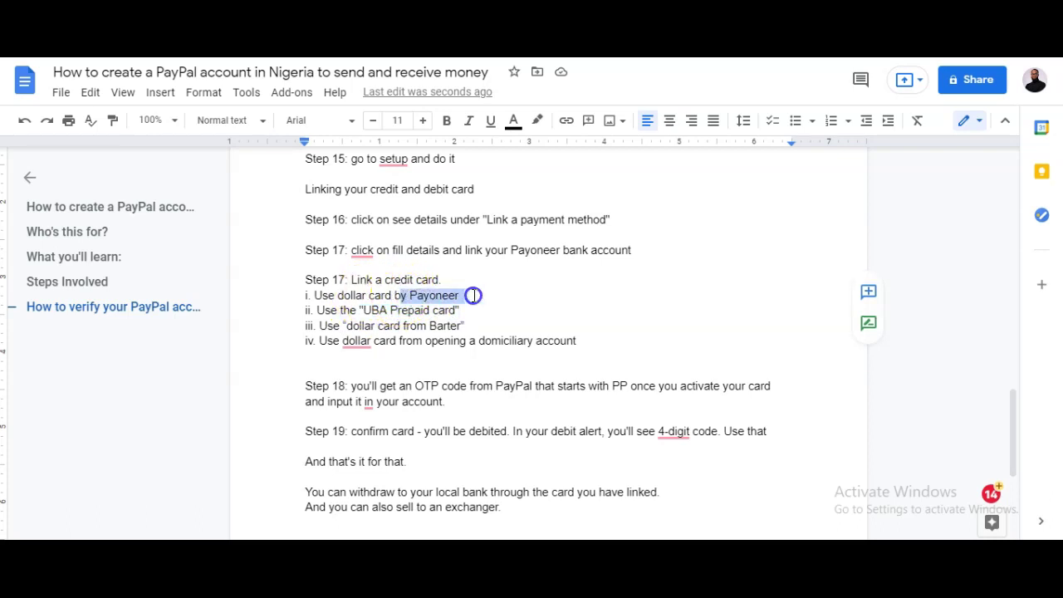
{"action": "left_click", "coordinate": [473, 289]}
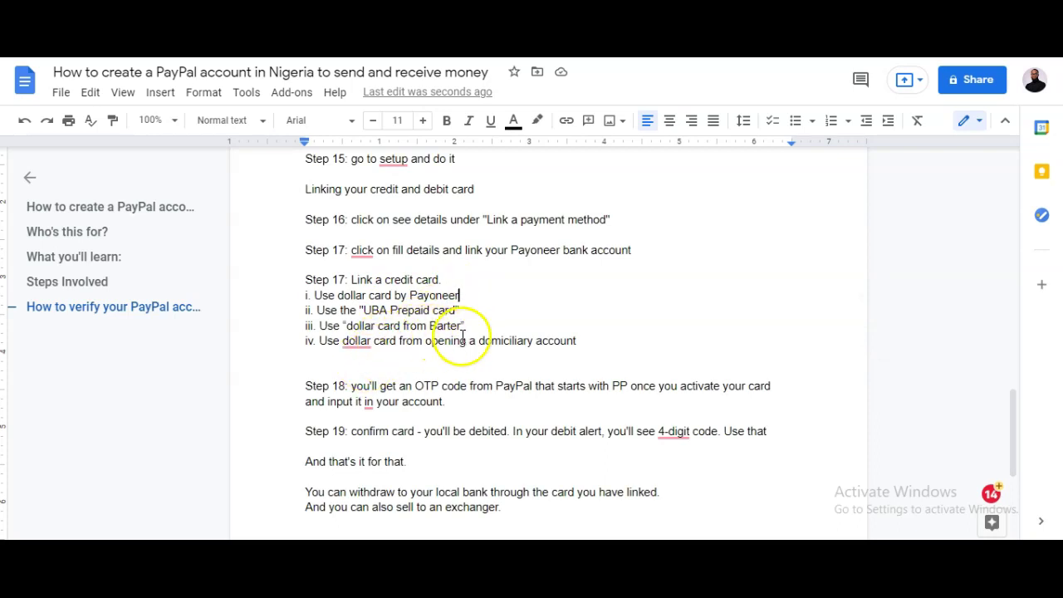
{"action": "left_click_drag", "start_coordinate": [480, 340], "coordinate": [583, 340]}
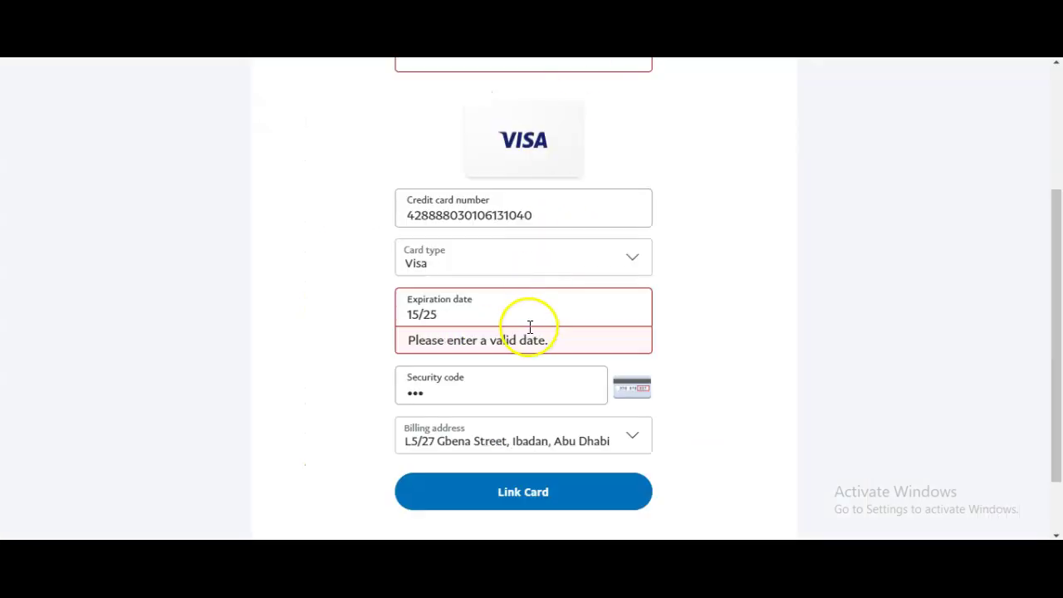
Close the failed Link a card form and choose Link a bank account instead
{"action": "scroll", "coordinate": [430, 159], "scroll_direction": "up", "scroll_amount": 3}
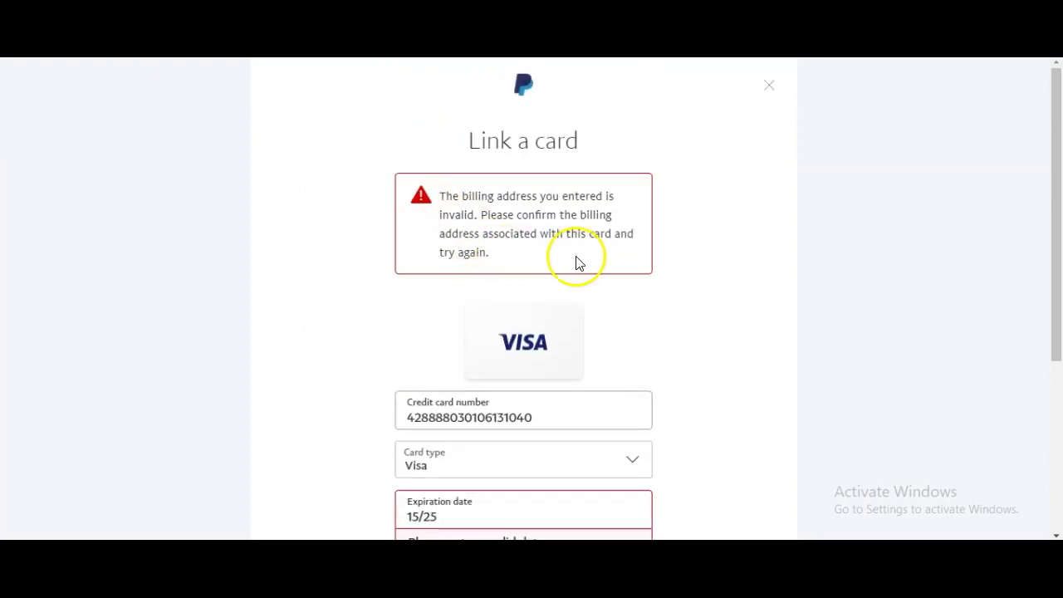
{"action": "left_click", "coordinate": [769, 86]}
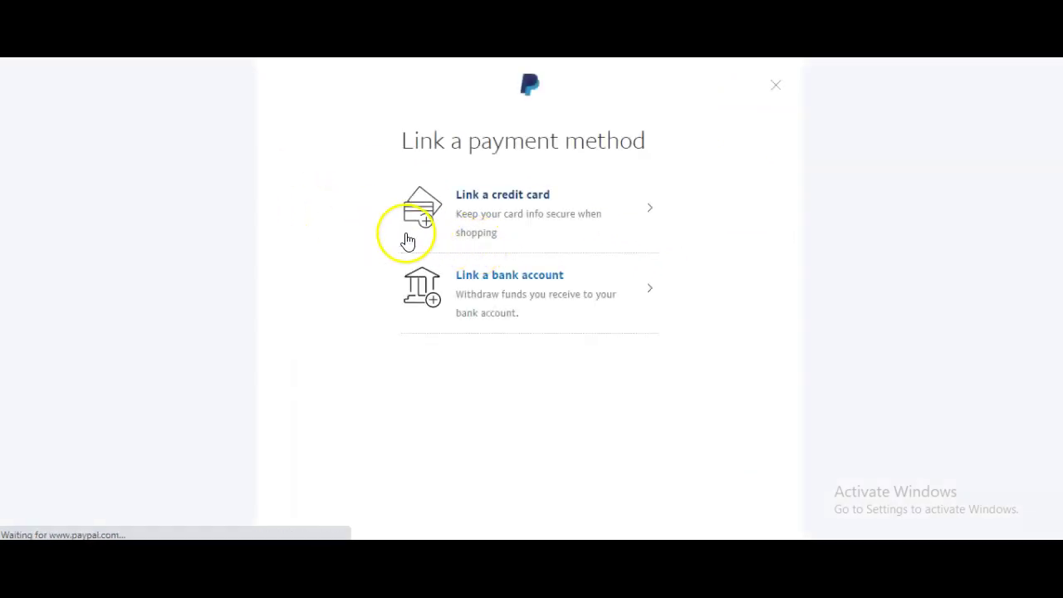
{"action": "left_click", "coordinate": [518, 281]}
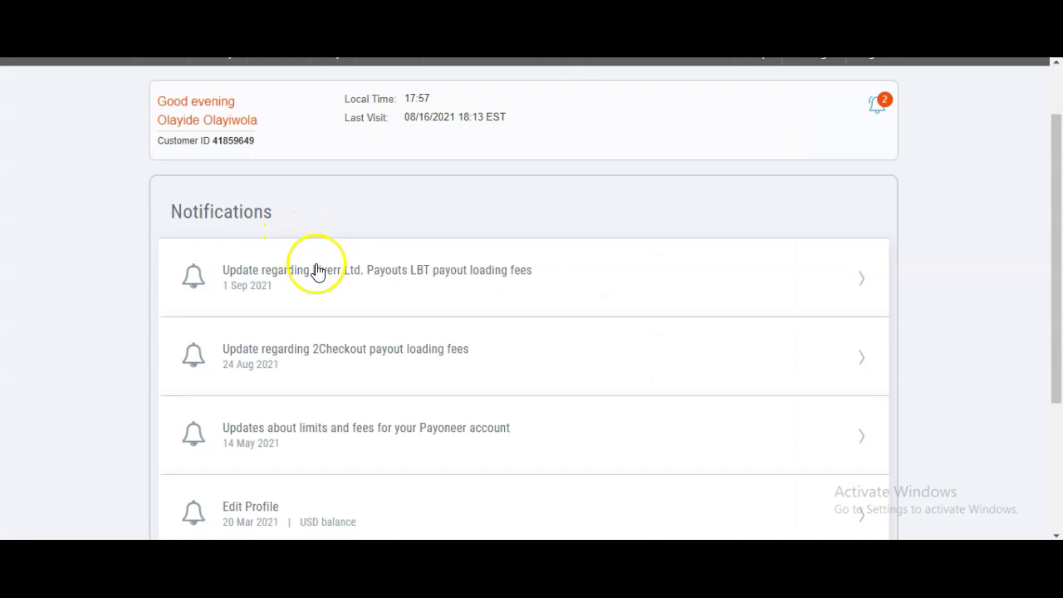
{"action": "scroll", "coordinate": [446, 332], "scroll_direction": "up", "scroll_amount": 1}
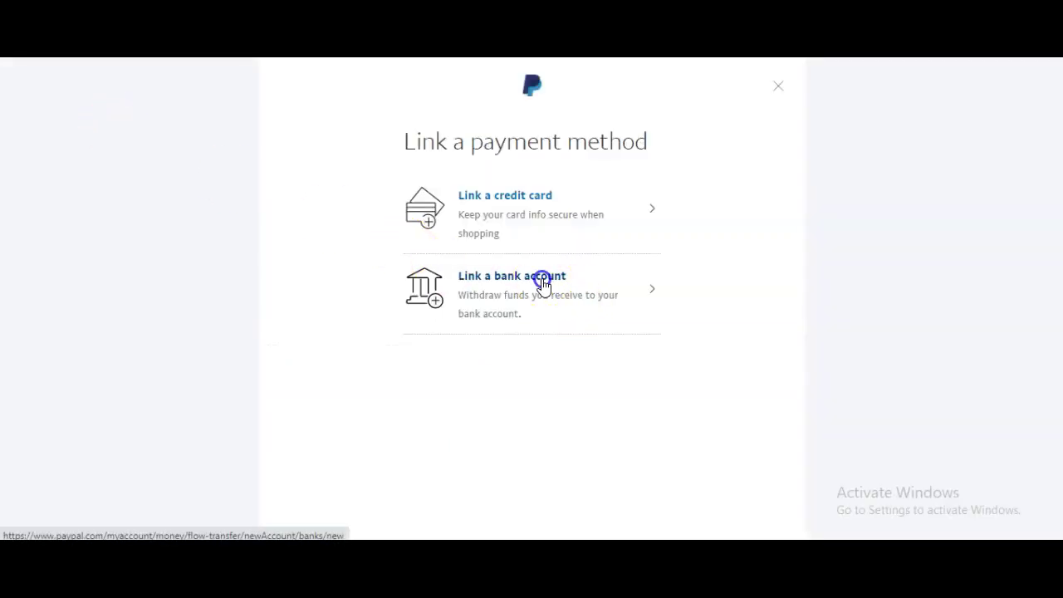
{"action": "left_click", "coordinate": [542, 282]}
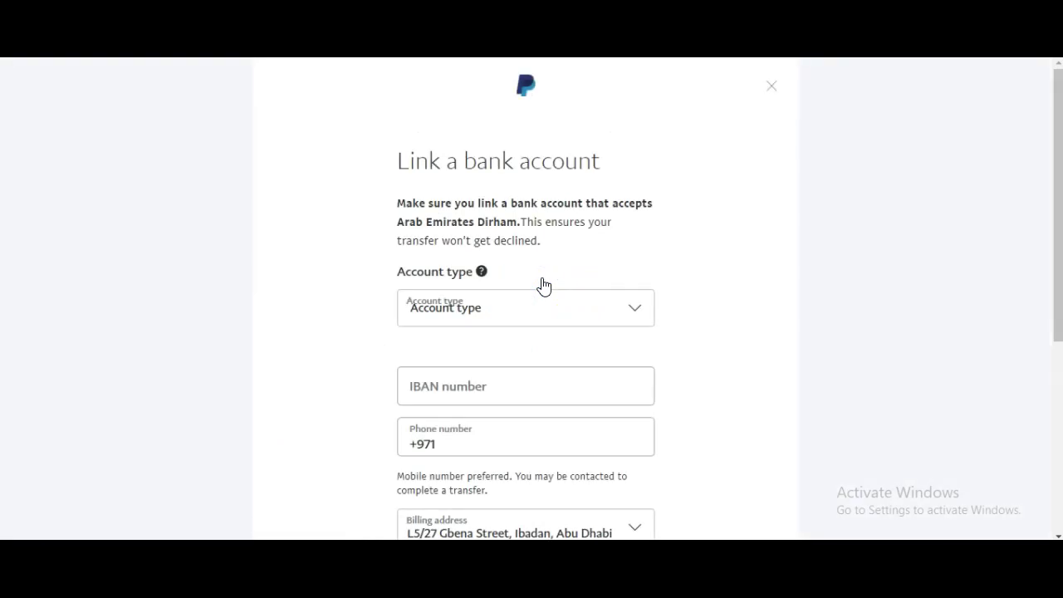
Try submitting the bank form twice, then switch to the Link a U.S. bank account form
{"action": "scroll", "coordinate": [548, 290], "scroll_direction": "down", "scroll_amount": 4}
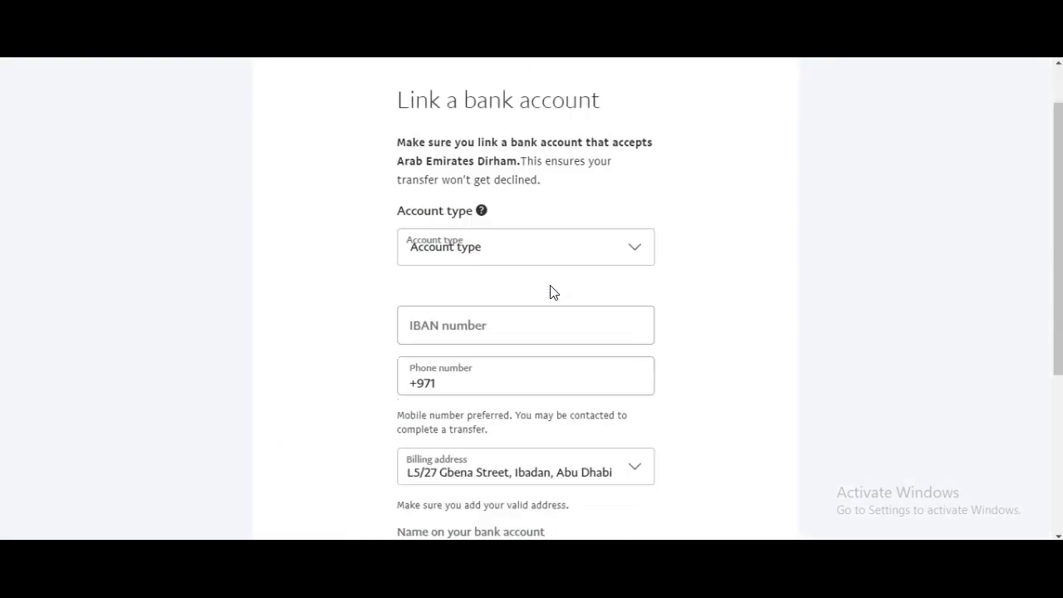
{"action": "left_click", "coordinate": [499, 455]}
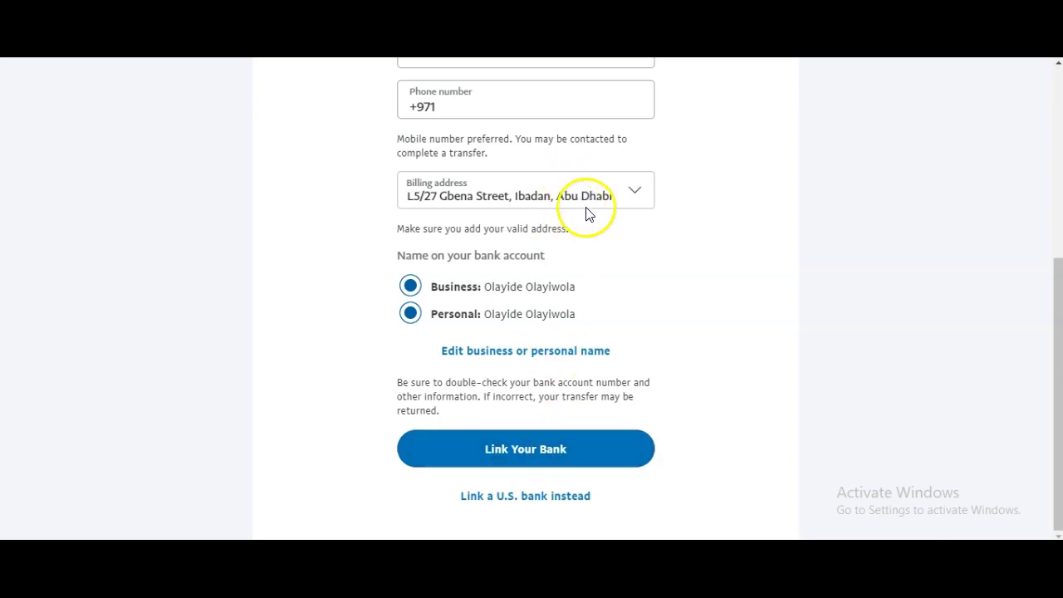
{"action": "left_click", "coordinate": [553, 447]}
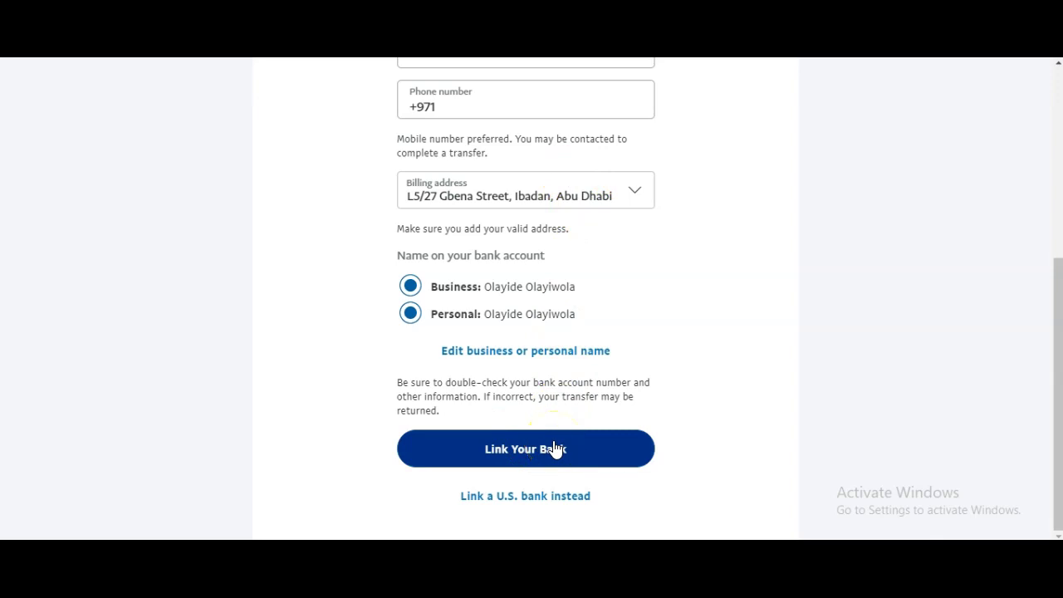
{"action": "left_click", "coordinate": [465, 501]}
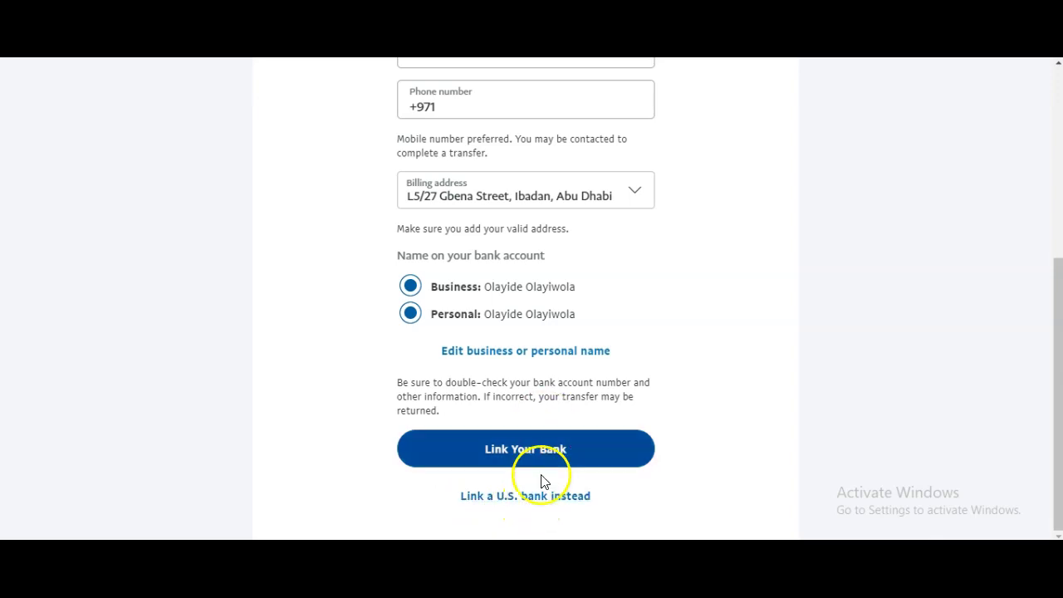
{"action": "left_click", "coordinate": [518, 501]}
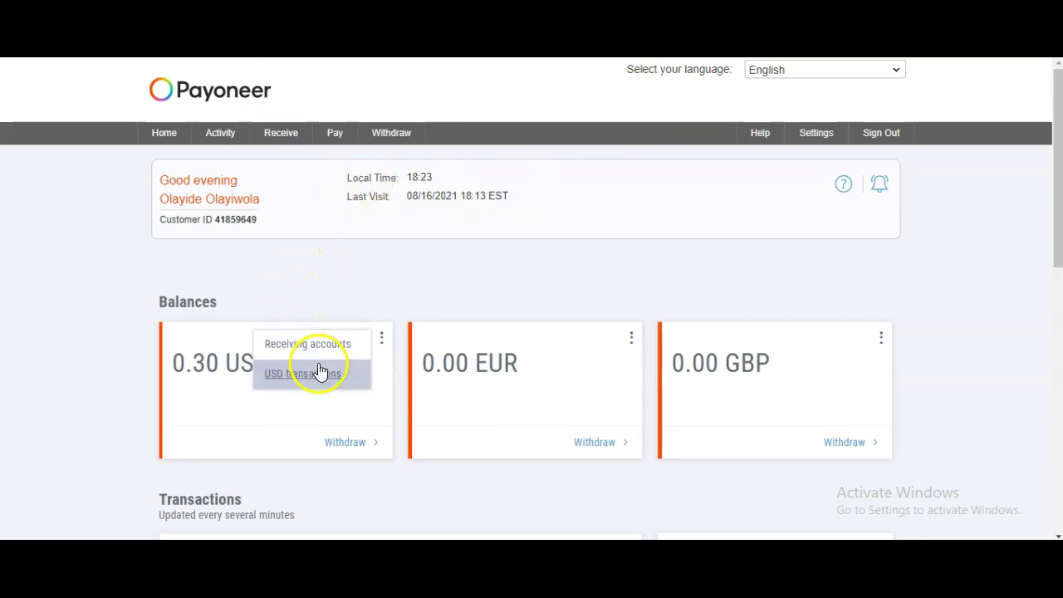
Open the receiving accounts page for Payoneer's USD balance
{"action": "left_click", "coordinate": [350, 262]}
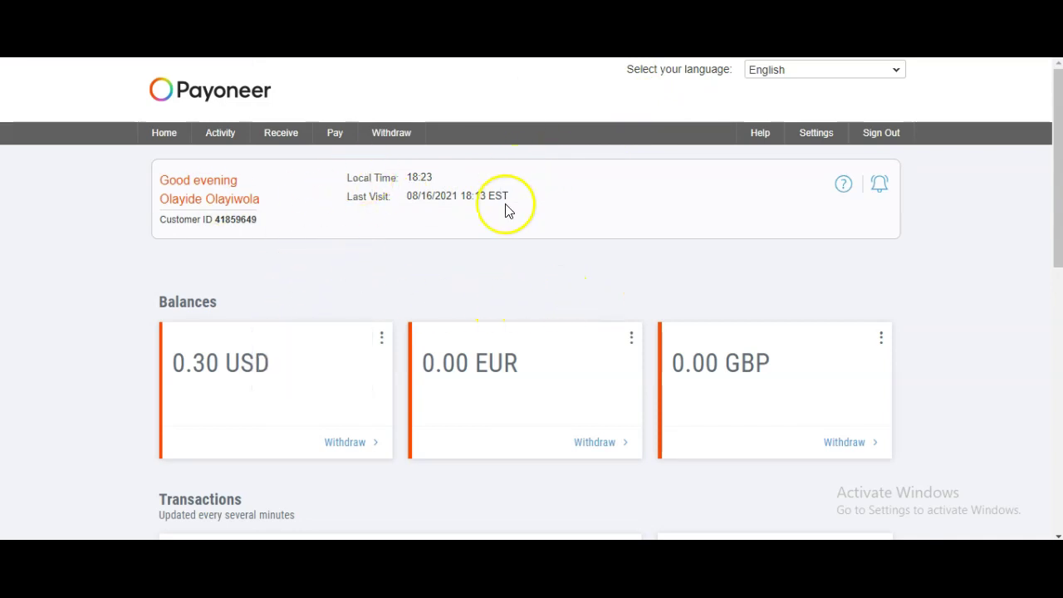
{"action": "mouse_move", "coordinate": [258, 140]}
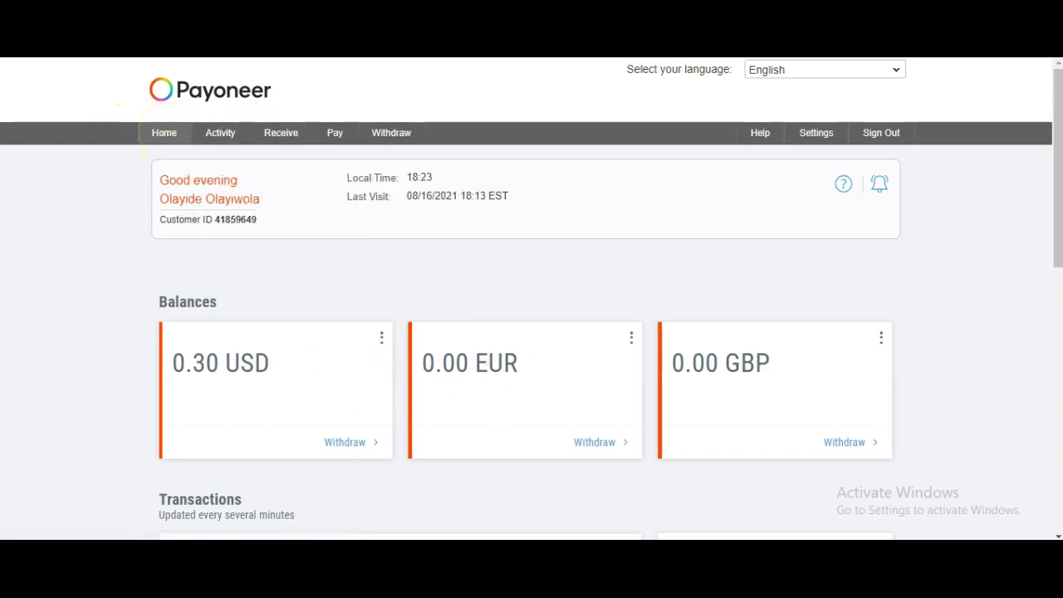
{"action": "scroll", "coordinate": [696, 351], "scroll_direction": "down", "scroll_amount": 4}
{"action": "scroll", "coordinate": [692, 360], "scroll_direction": "up", "scroll_amount": 4}
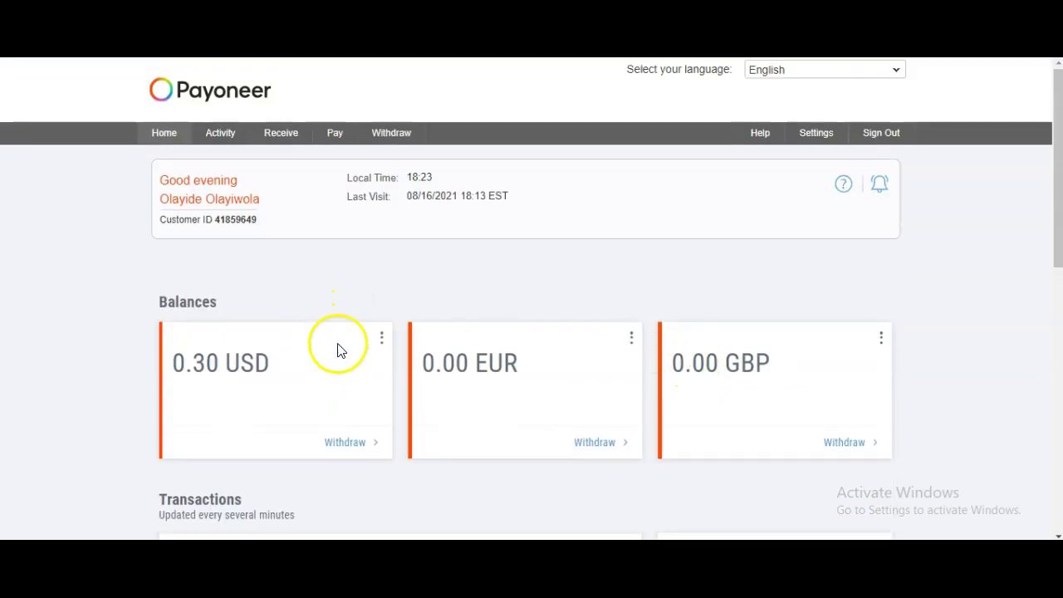
{"action": "left_click", "coordinate": [381, 342]}
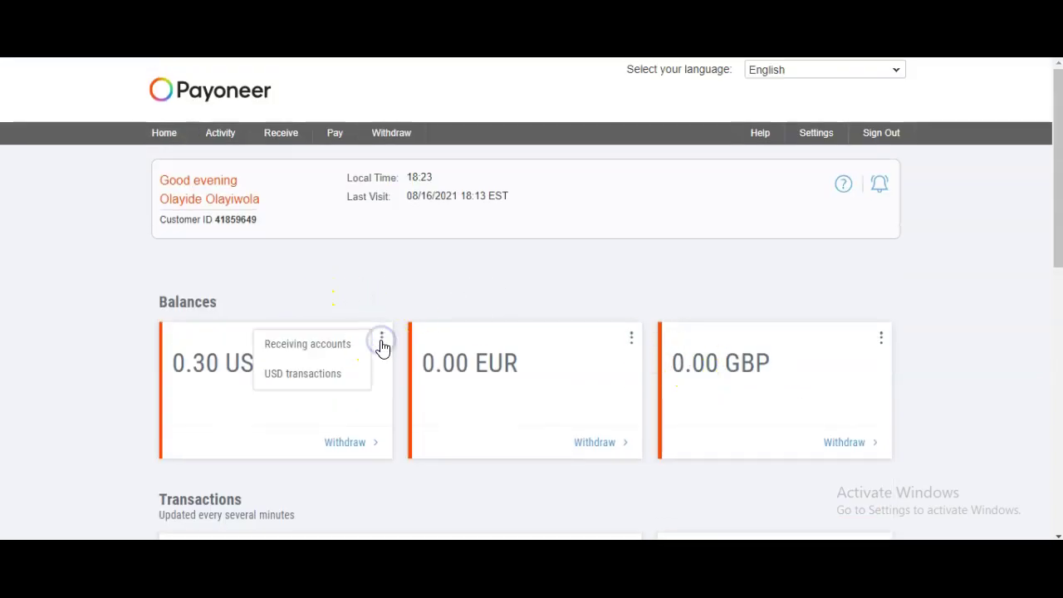
{"action": "left_click", "coordinate": [325, 344]}
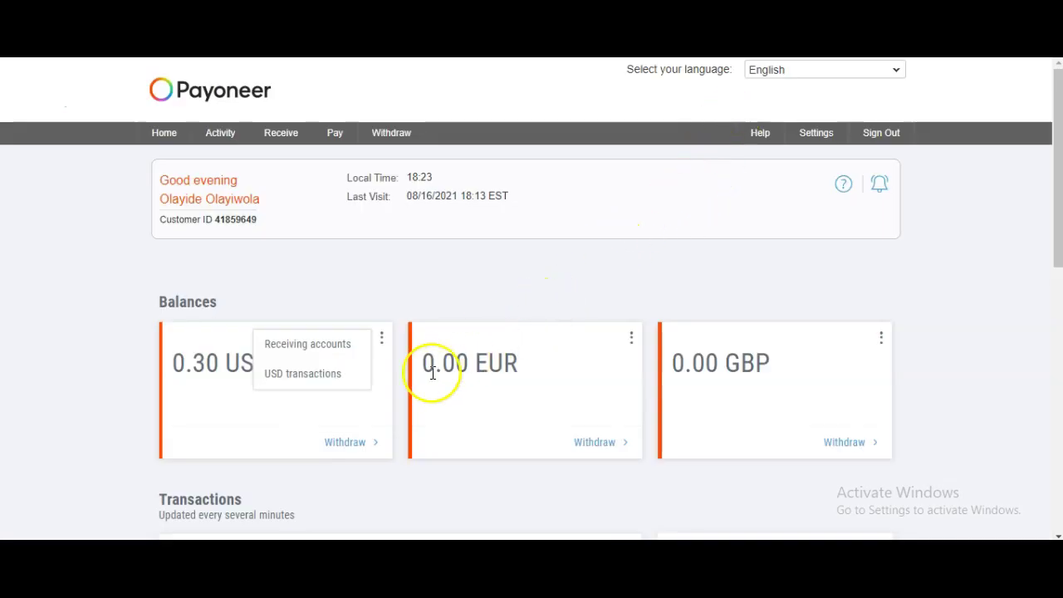
{"action": "left_click", "coordinate": [335, 347]}
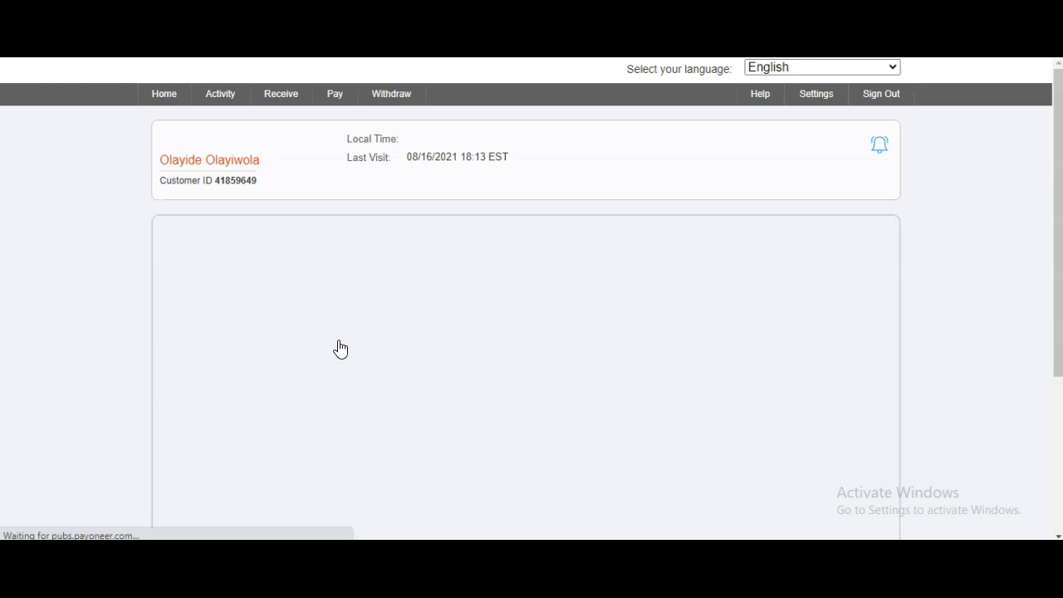
View the approved USA USD account's details, then return to PayPal's U.S. bank form
{"action": "scroll", "coordinate": [503, 324], "scroll_direction": "down", "scroll_amount": 1}
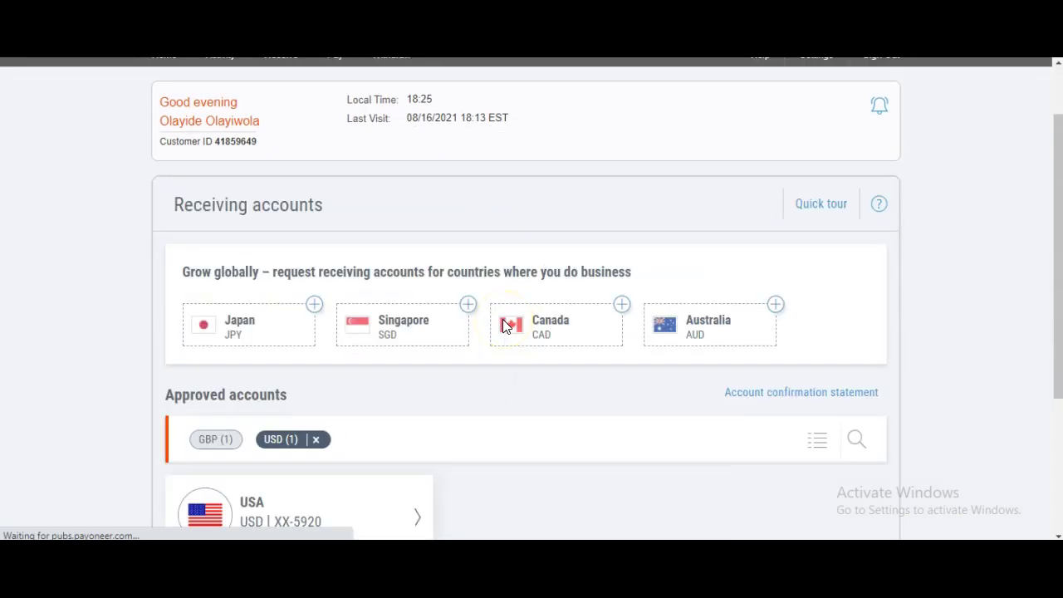
{"action": "scroll", "coordinate": [503, 327], "scroll_direction": "down", "scroll_amount": 3}
{"action": "scroll", "coordinate": [503, 330], "scroll_direction": "up", "scroll_amount": 2}
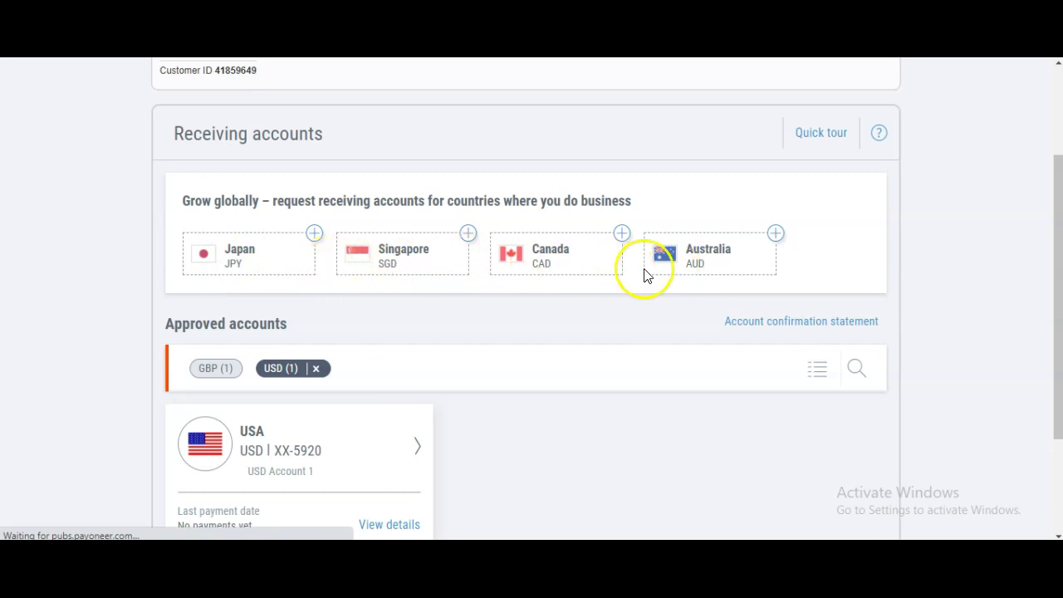
{"action": "scroll", "coordinate": [239, 391], "scroll_direction": "down", "scroll_amount": 1}
{"action": "scroll", "coordinate": [238, 398], "scroll_direction": "down", "scroll_amount": 3}
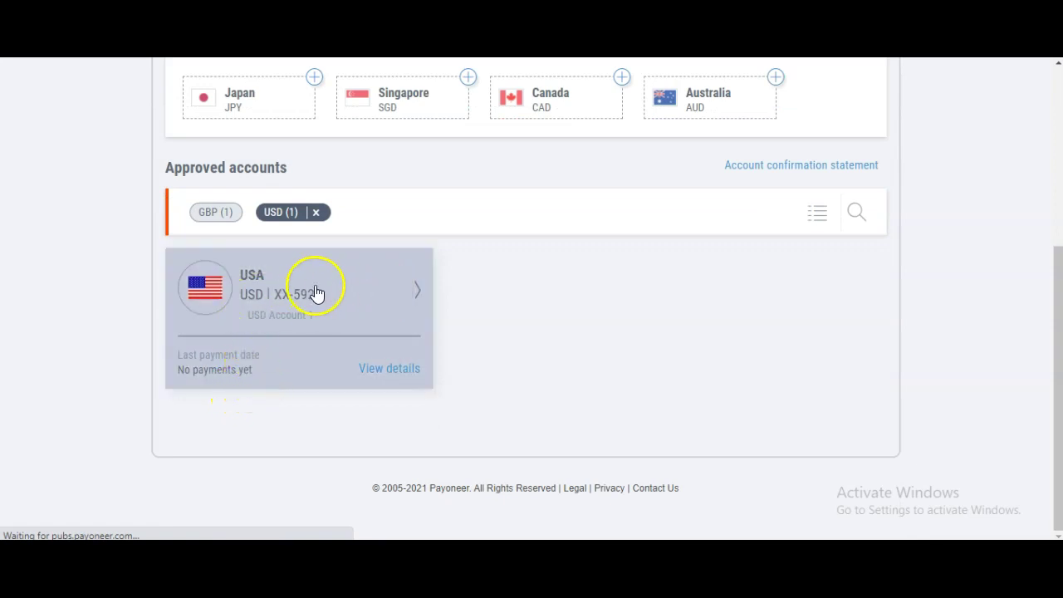
{"action": "left_click", "coordinate": [391, 374]}
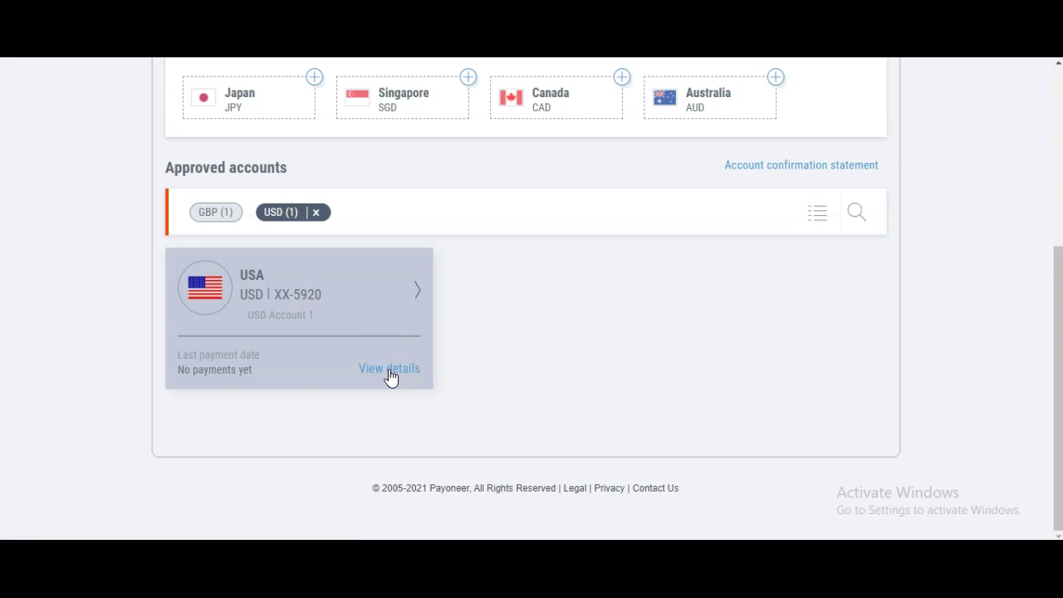
{"action": "left_click", "coordinate": [933, 351]}
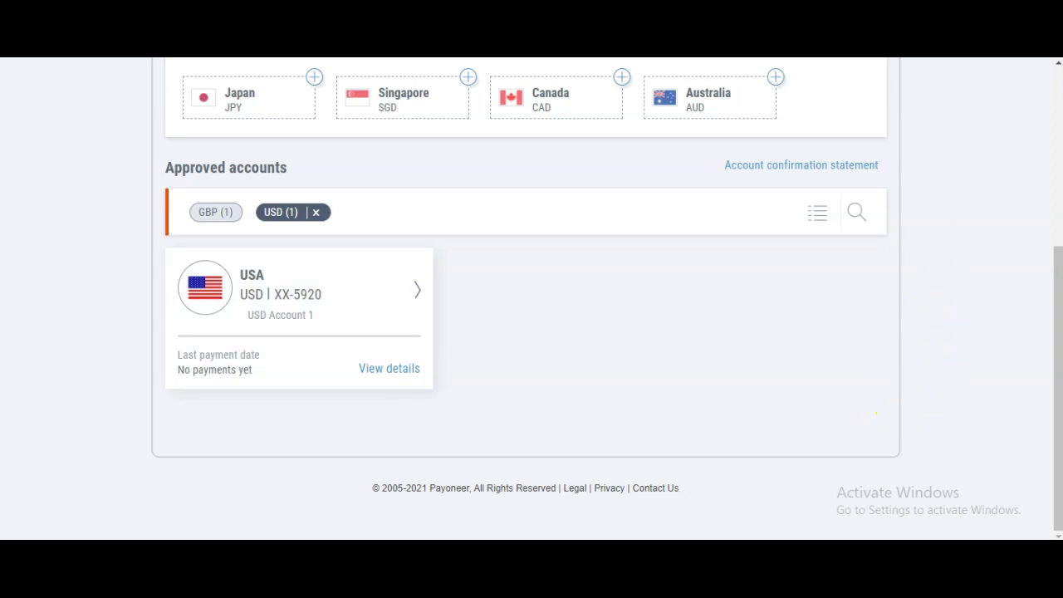
{"action": "scroll", "coordinate": [562, 394], "scroll_direction": "down", "scroll_amount": 2}
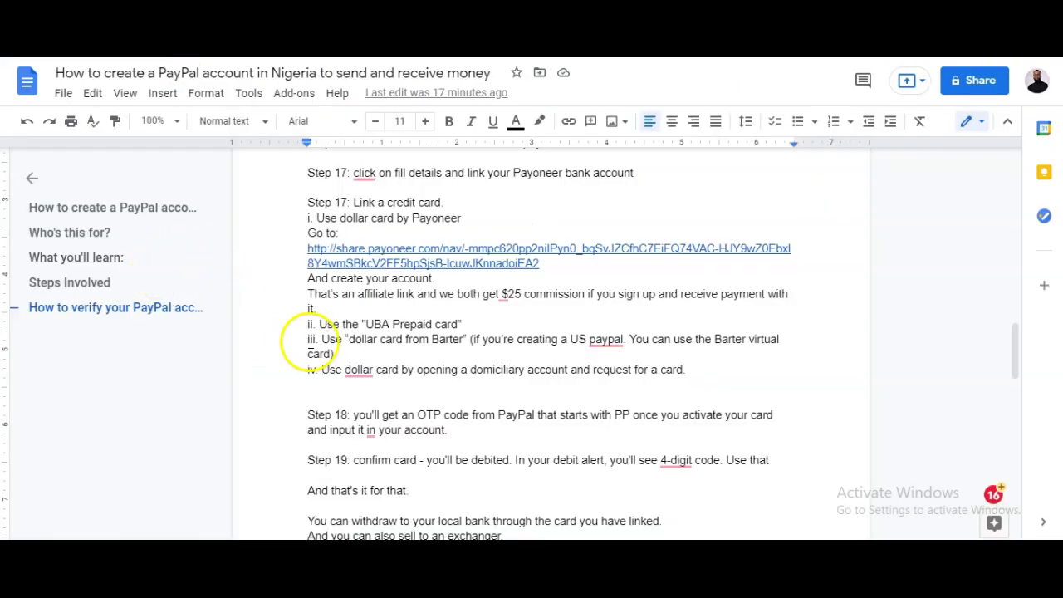
Highlight the 'UBA Prepaid card' phrase under Step 17 in the notes
{"action": "left_click_drag", "start_coordinate": [366, 324], "coordinate": [451, 322]}
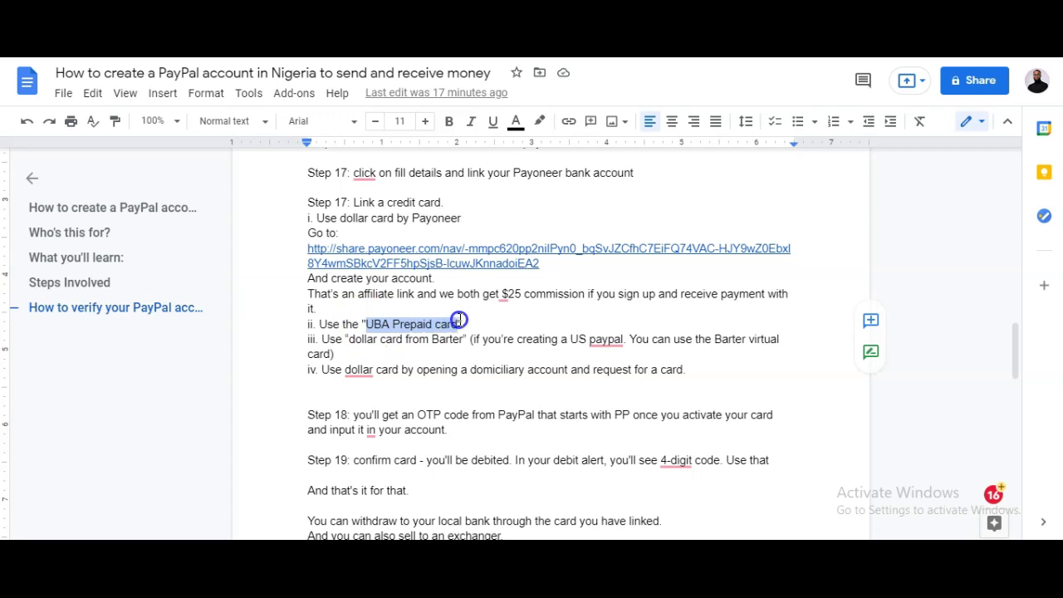
{"action": "left_click_drag", "start_coordinate": [366, 323], "coordinate": [459, 321]}
{"action": "left_click_drag", "start_coordinate": [368, 325], "coordinate": [459, 324]}
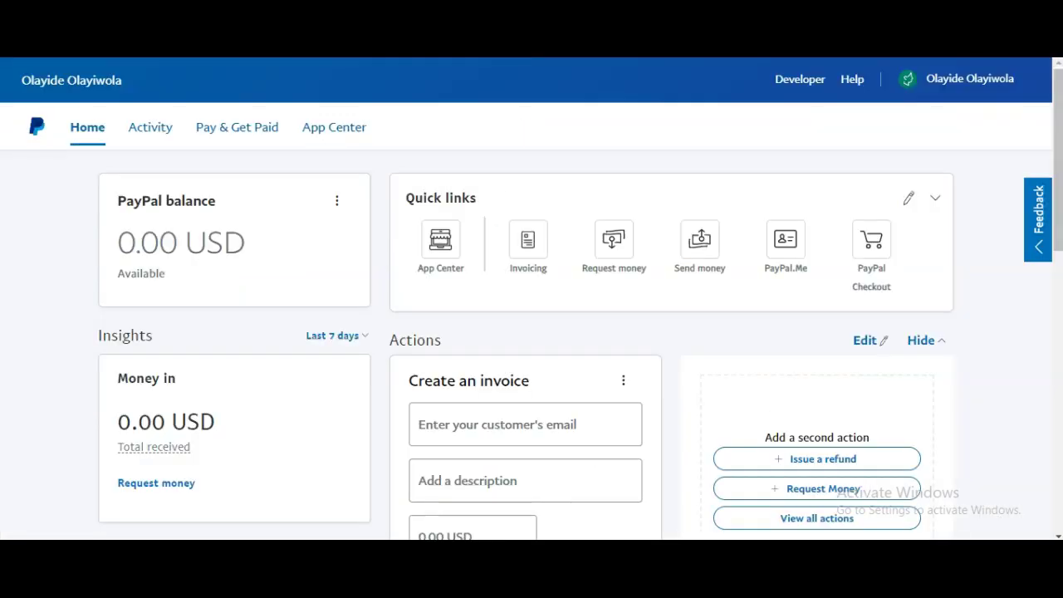
Scroll through the PayPal dashboard's Set up and invoice sections
{"action": "scroll", "coordinate": [344, 486], "scroll_direction": "down", "scroll_amount": 6}
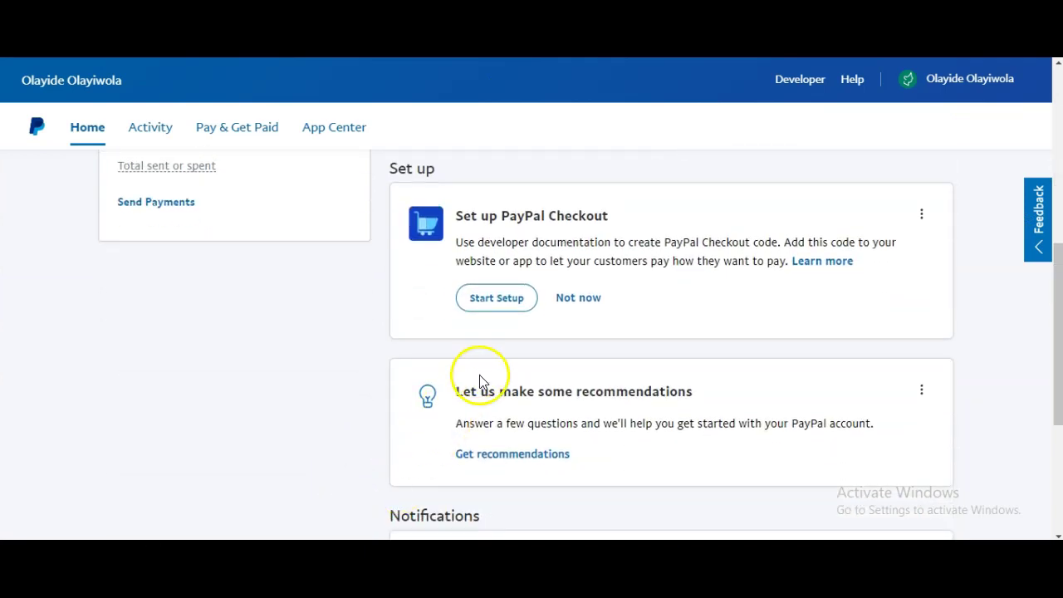
{"action": "scroll", "coordinate": [479, 390], "scroll_direction": "up", "scroll_amount": 1}
{"action": "scroll", "coordinate": [483, 411], "scroll_direction": "down", "scroll_amount": 2}
{"action": "scroll", "coordinate": [485, 413], "scroll_direction": "up", "scroll_amount": 3}
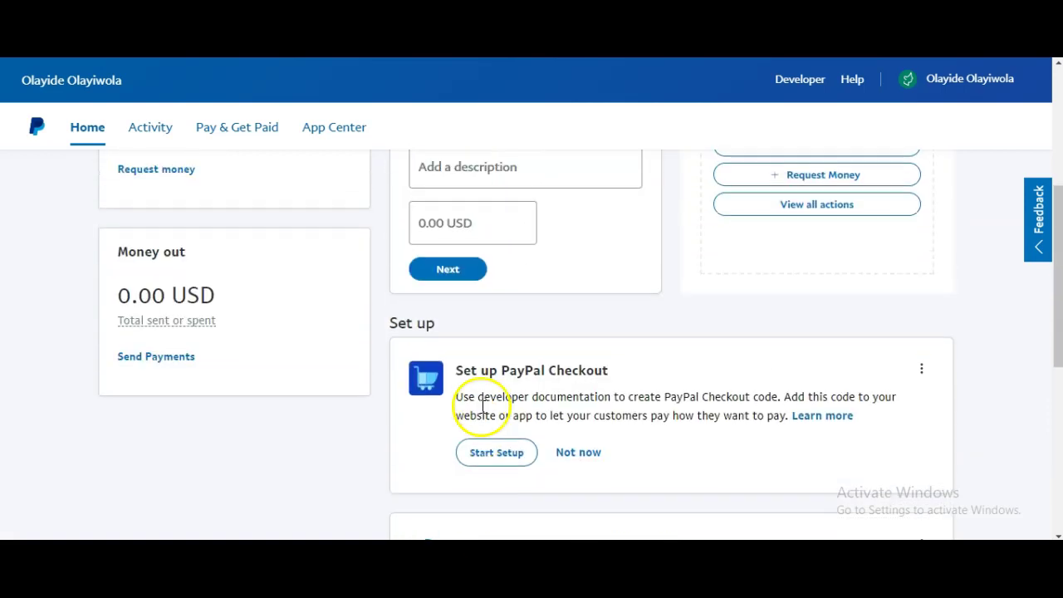
{"action": "scroll", "coordinate": [485, 413], "scroll_direction": "up", "scroll_amount": 1}
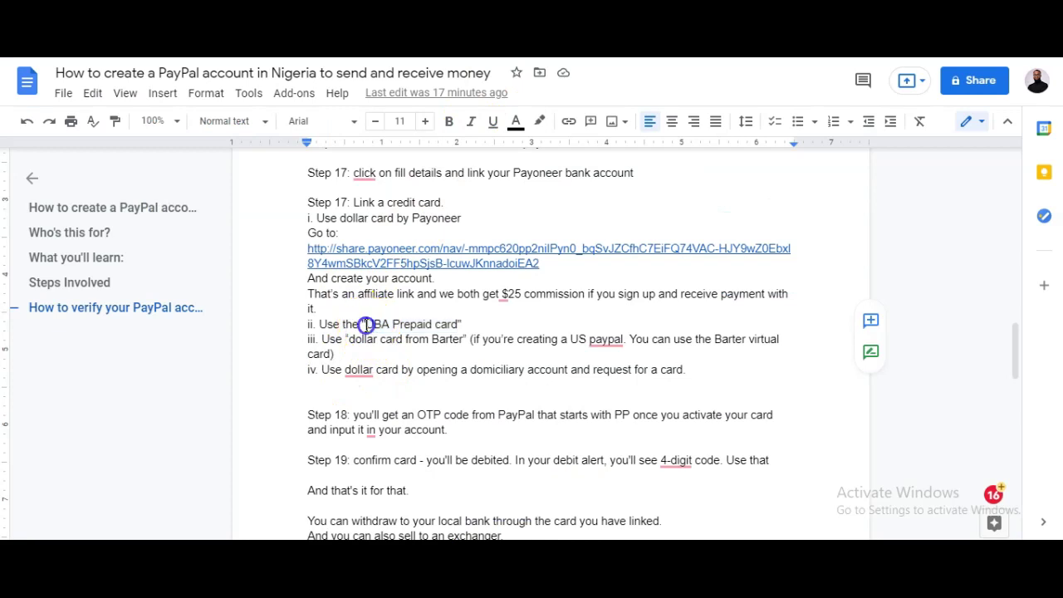
Highlight 'UBA Prepaid card' in the Google Docs notes, then scroll to PayPal's notifications
{"action": "left_click_drag", "start_coordinate": [366, 324], "coordinate": [456, 324]}
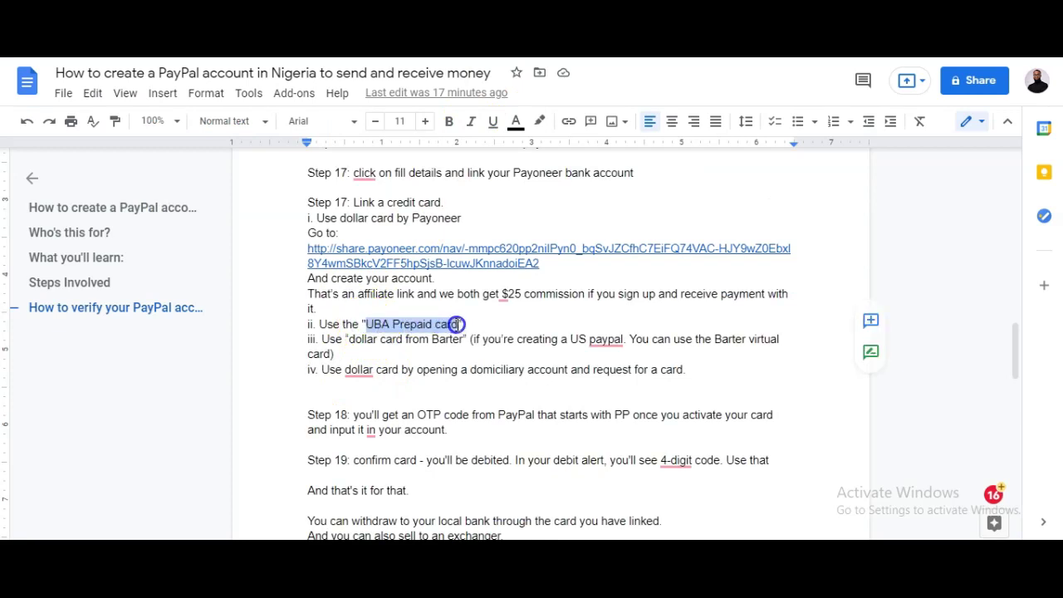
{"action": "left_click_drag", "start_coordinate": [456, 324], "coordinate": [369, 324]}
{"action": "left_click", "coordinate": [451, 324]}
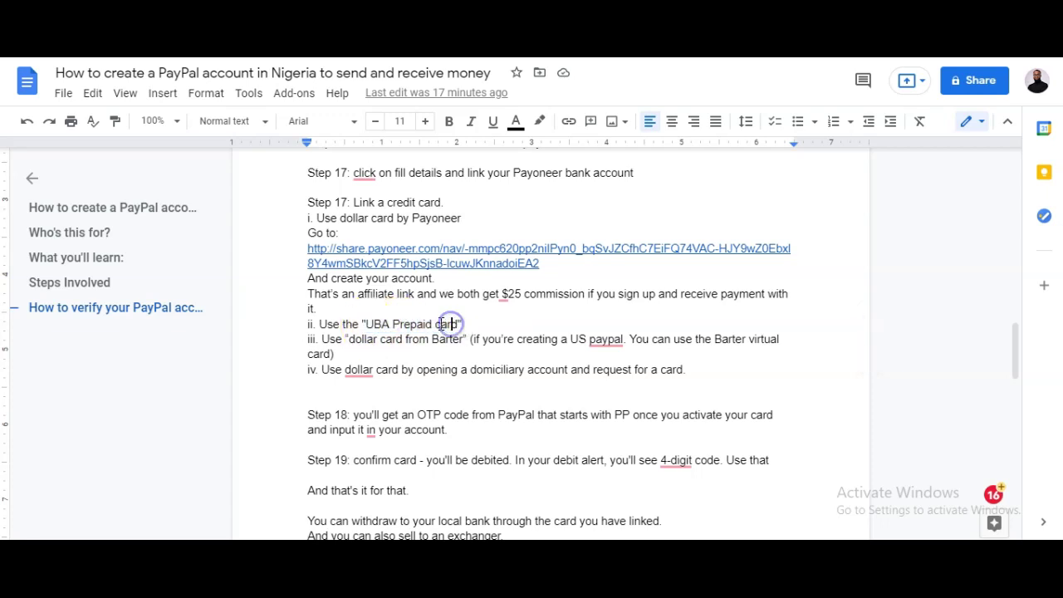
{"action": "left_click", "coordinate": [366, 325]}
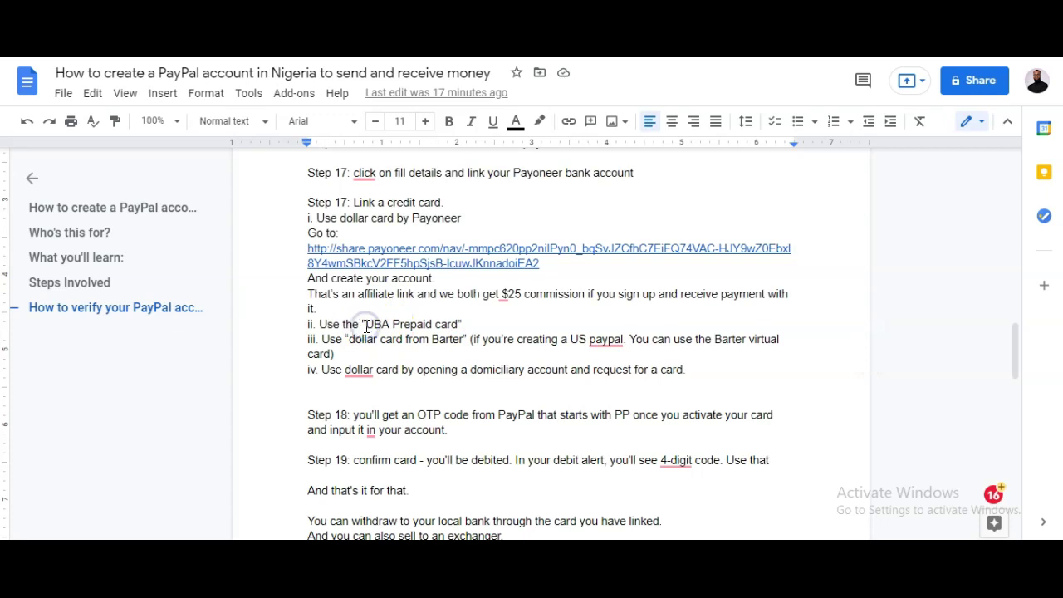
{"action": "left_click_drag", "start_coordinate": [366, 326], "coordinate": [456, 333]}
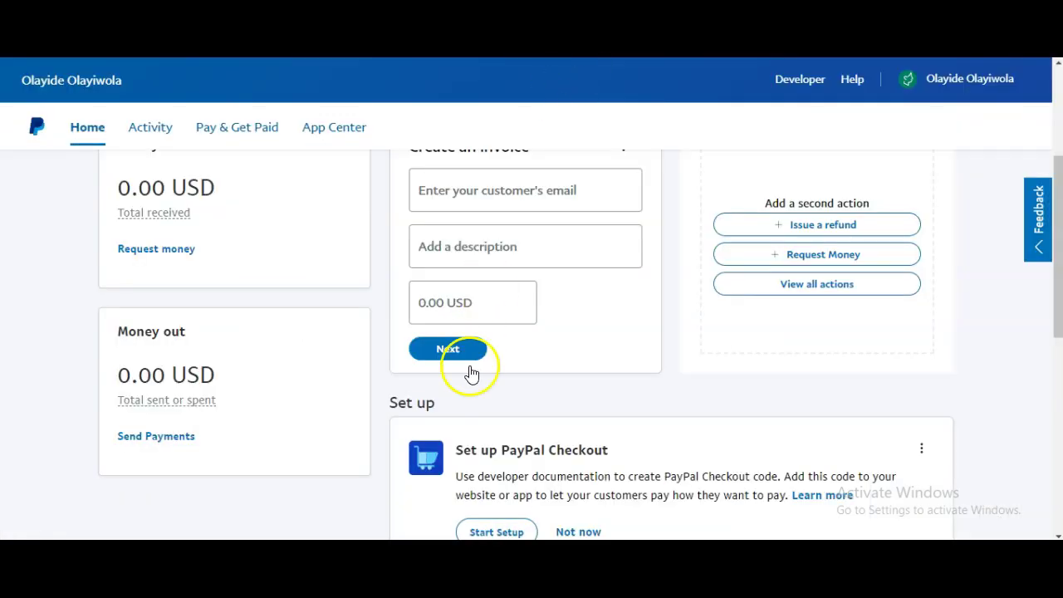
{"action": "scroll", "coordinate": [468, 373], "scroll_direction": "down", "scroll_amount": 5}
Open the details of the link-a-card notification and return to the Quick links area
{"action": "left_click", "coordinate": [419, 387]}
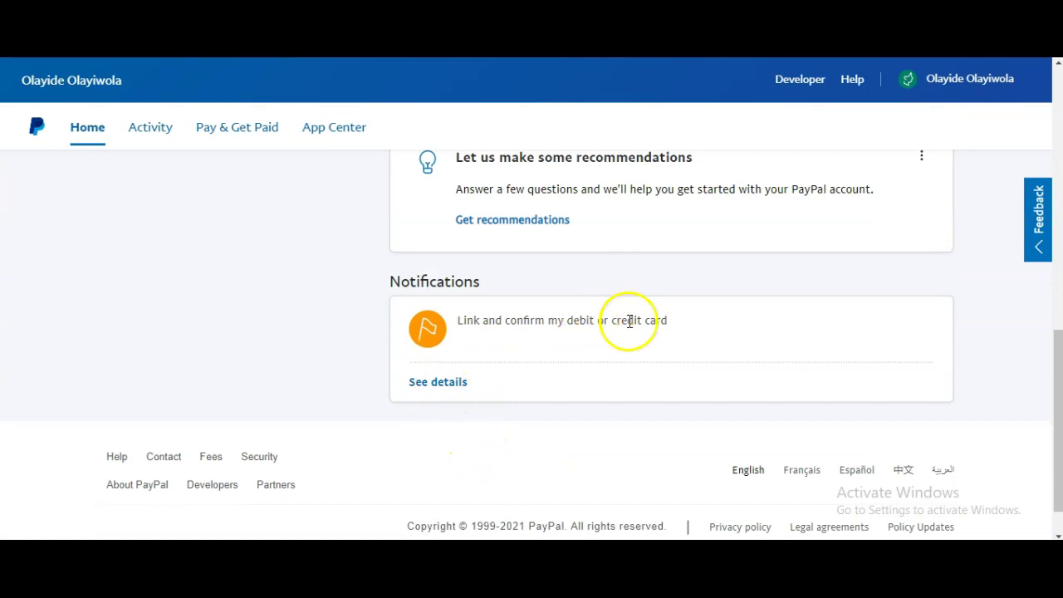
{"action": "scroll", "coordinate": [671, 344], "scroll_direction": "up", "scroll_amount": 6}
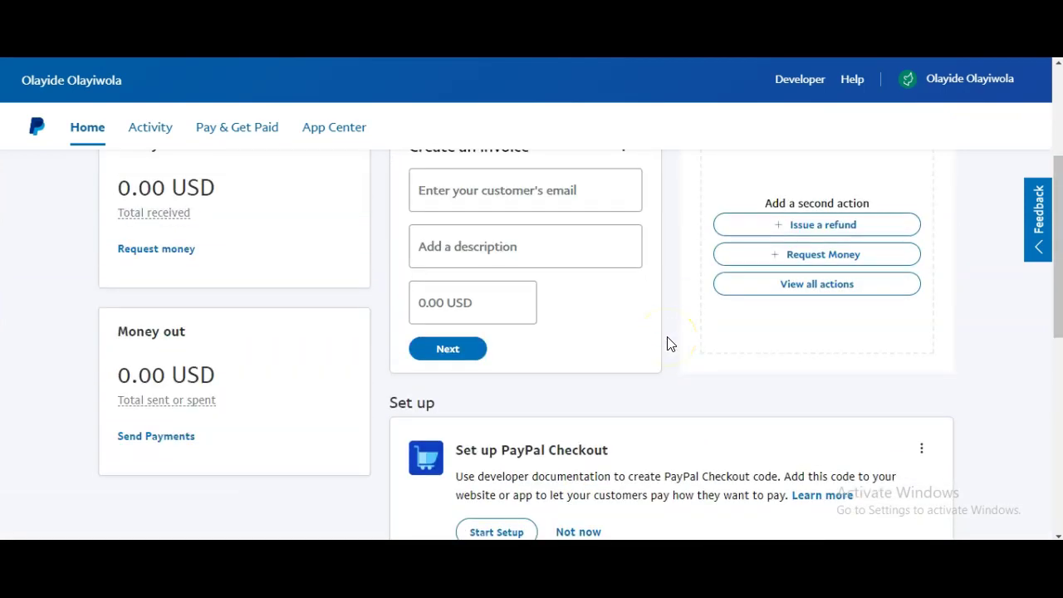
{"action": "scroll", "coordinate": [664, 340], "scroll_direction": "up", "scroll_amount": 1}
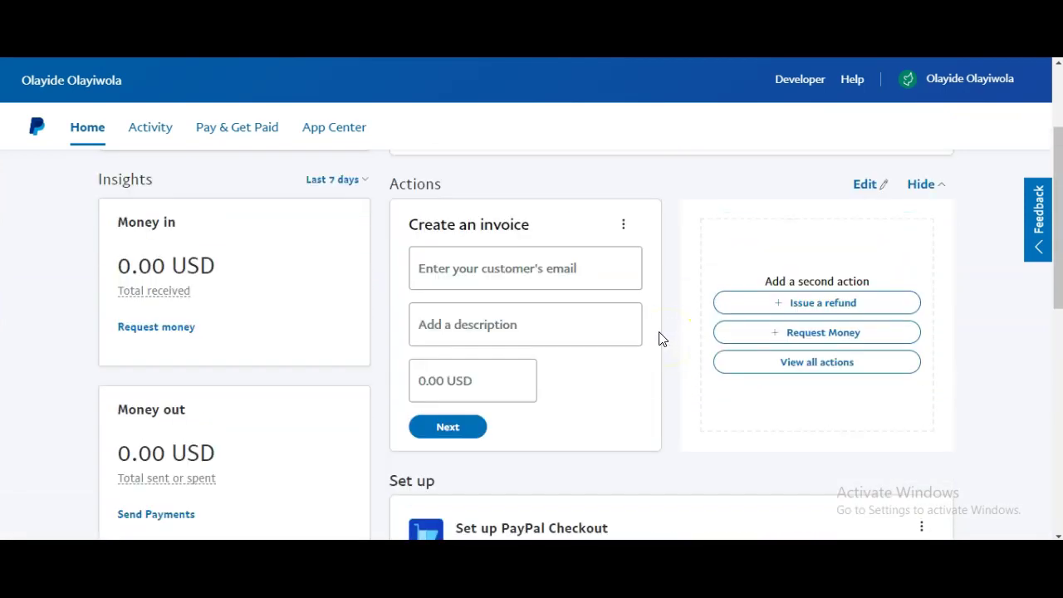
{"action": "scroll", "coordinate": [662, 339], "scroll_direction": "up", "scroll_amount": 2}
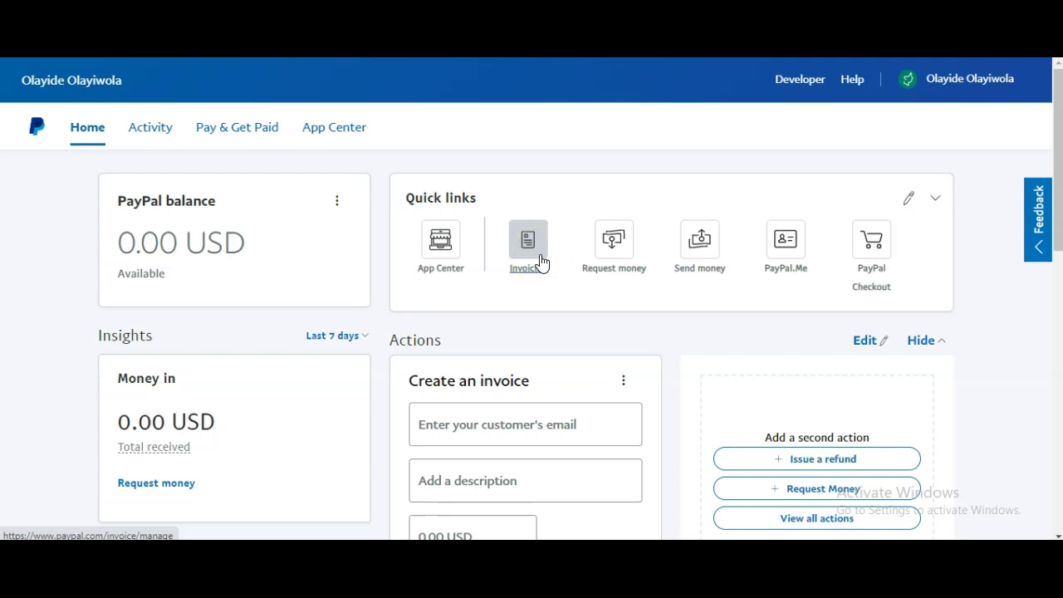
Try the Invoicing and Send money shortcuts, then open Request money
{"action": "left_click", "coordinate": [539, 264]}
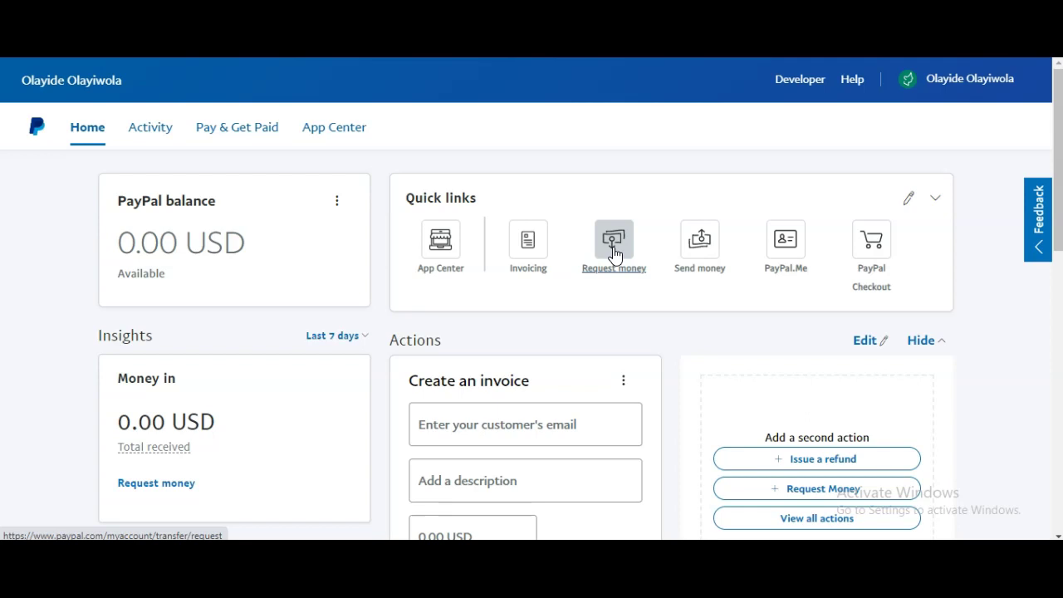
{"action": "left_click", "coordinate": [619, 264]}
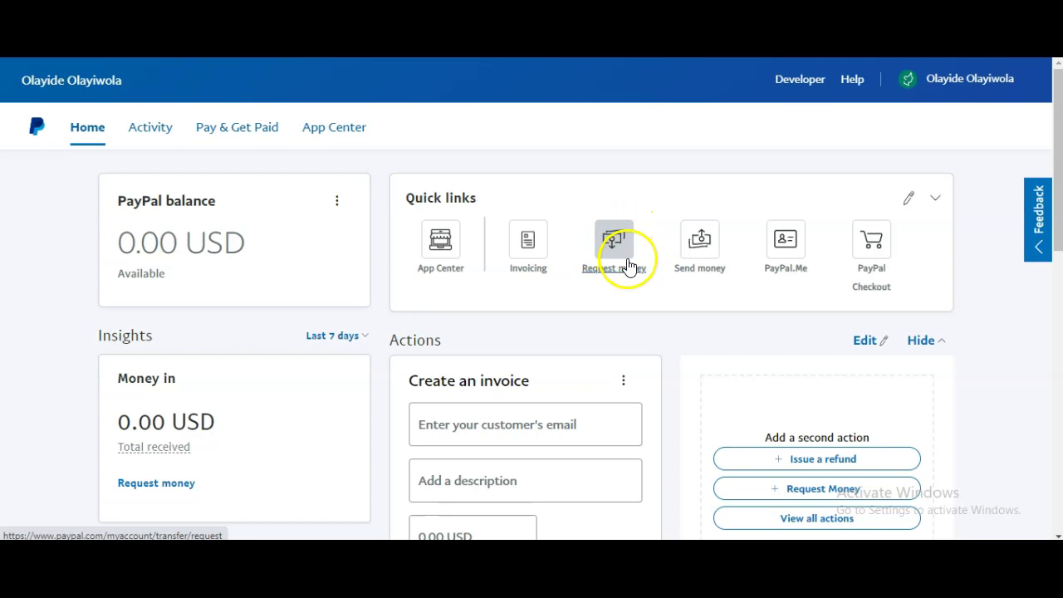
{"action": "left_click", "coordinate": [701, 263]}
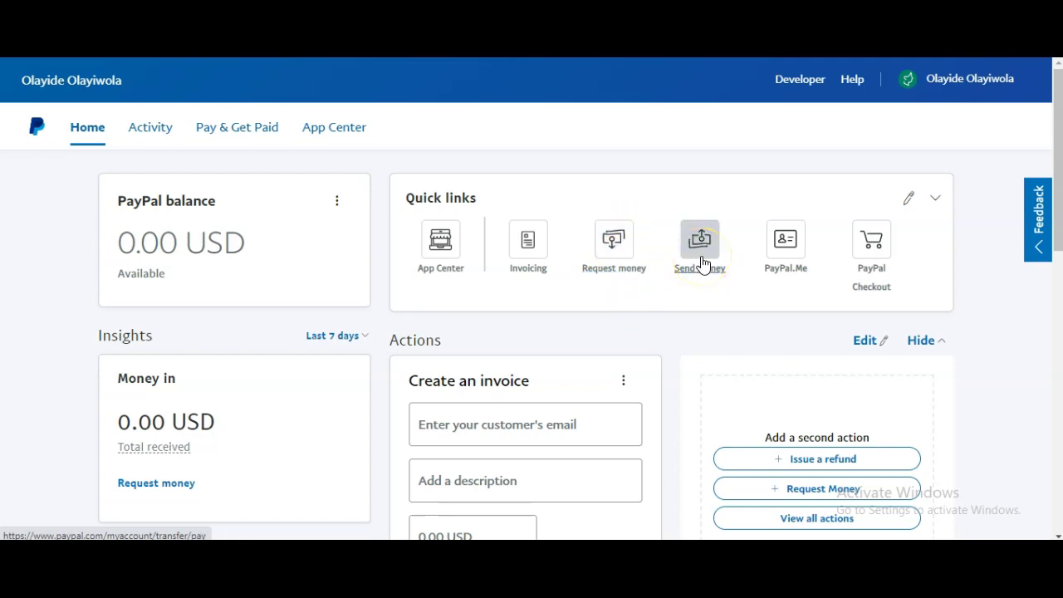
{"action": "left_click", "coordinate": [702, 263]}
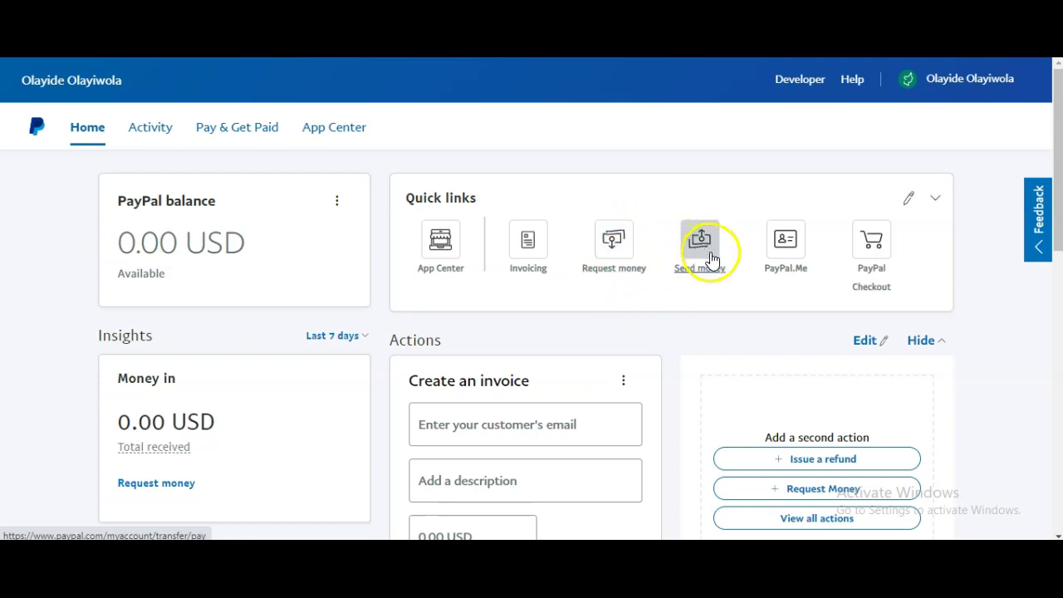
{"action": "left_click", "coordinate": [634, 263]}
{"action": "left_click", "coordinate": [613, 248]}
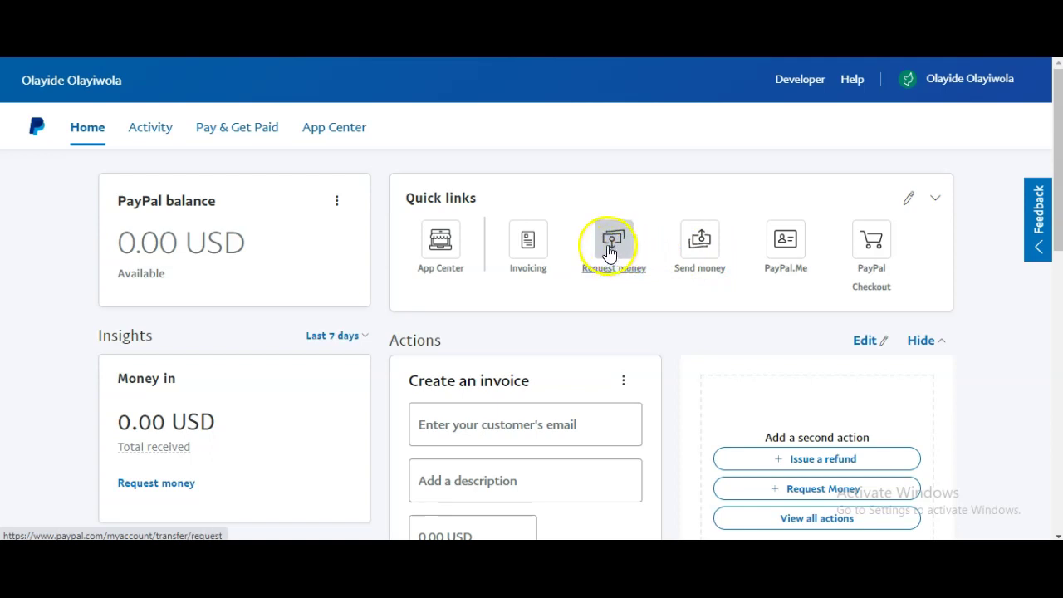
{"action": "left_click", "coordinate": [607, 252]}
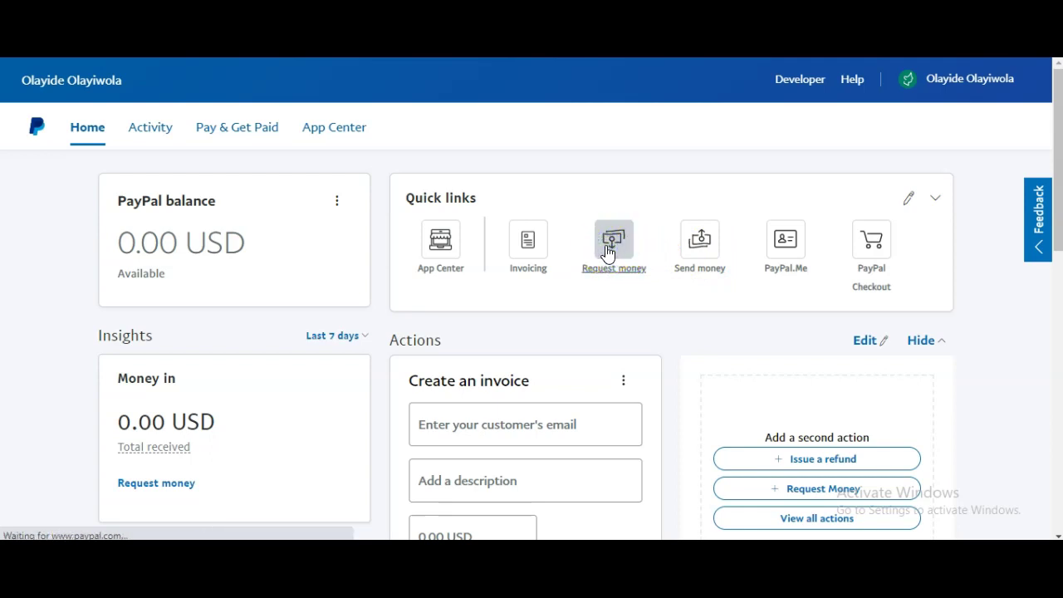
Leave the Request form's names-or-emails field and switch to Send, focusing the empty recipient field
{"action": "left_click", "coordinate": [593, 254]}
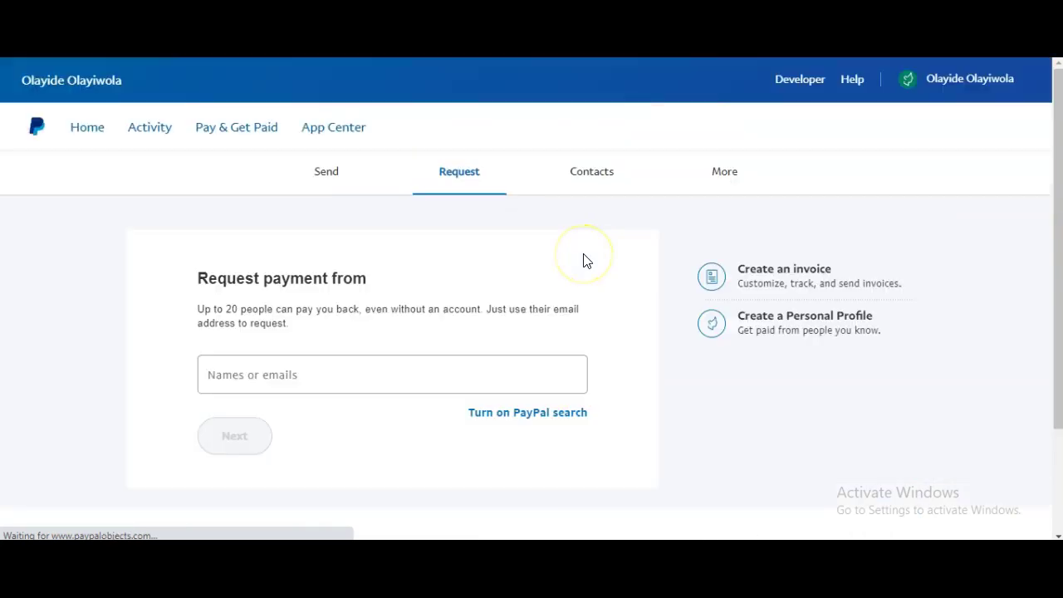
{"action": "left_click", "coordinate": [247, 378]}
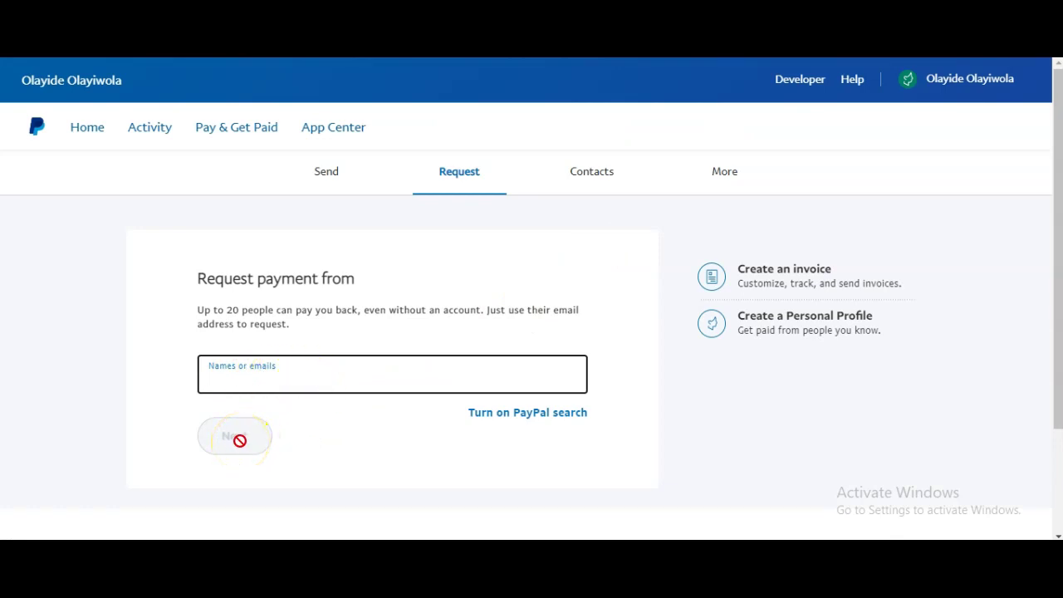
{"action": "left_click", "coordinate": [341, 181]}
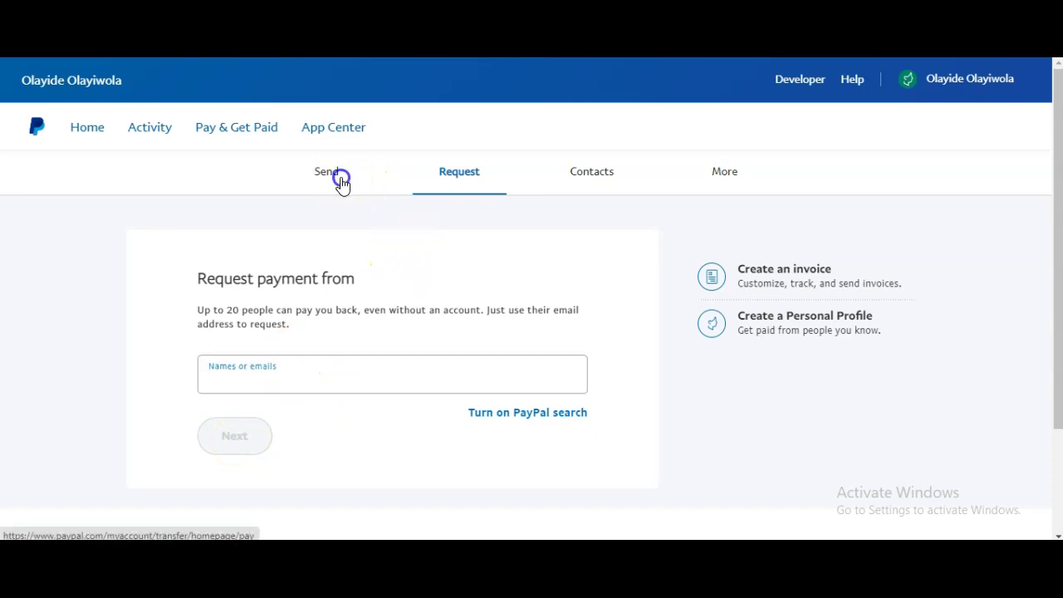
{"action": "left_click", "coordinate": [311, 332]}
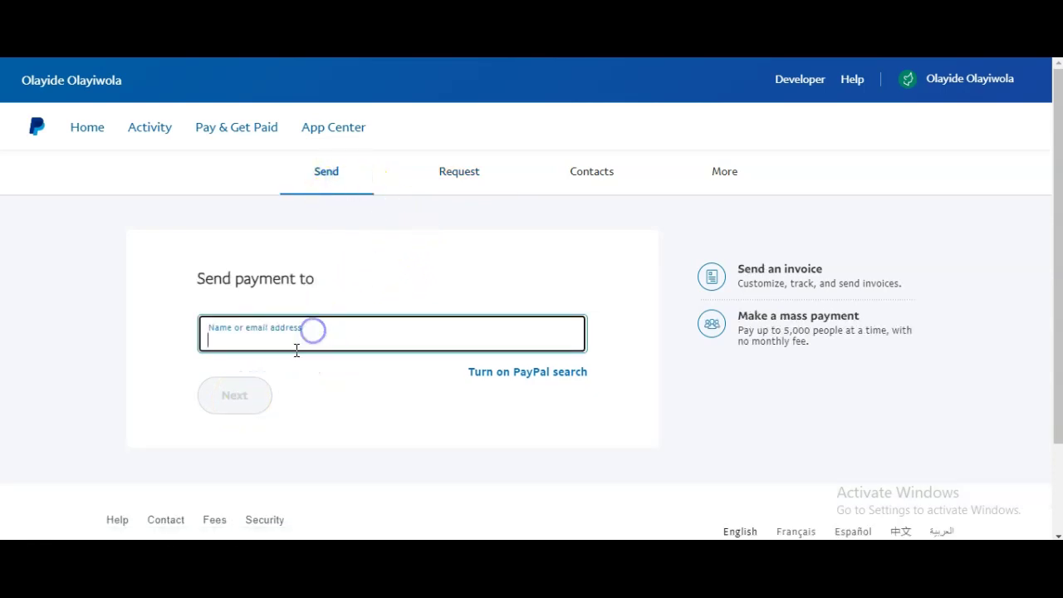